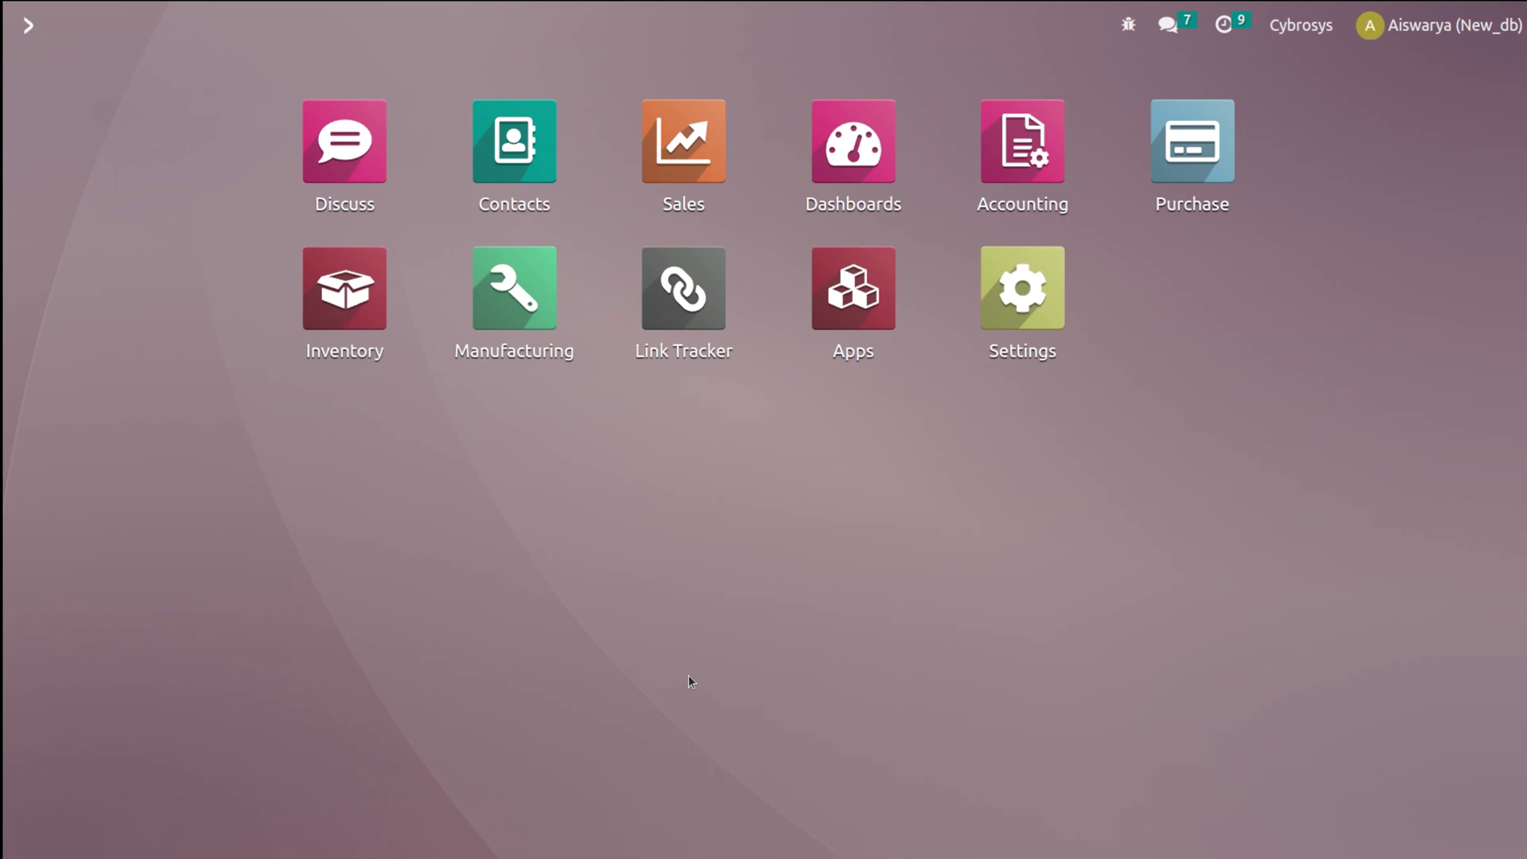
# Start a new customer invoice in the Accounting module.
pyautogui.click(1024, 161)
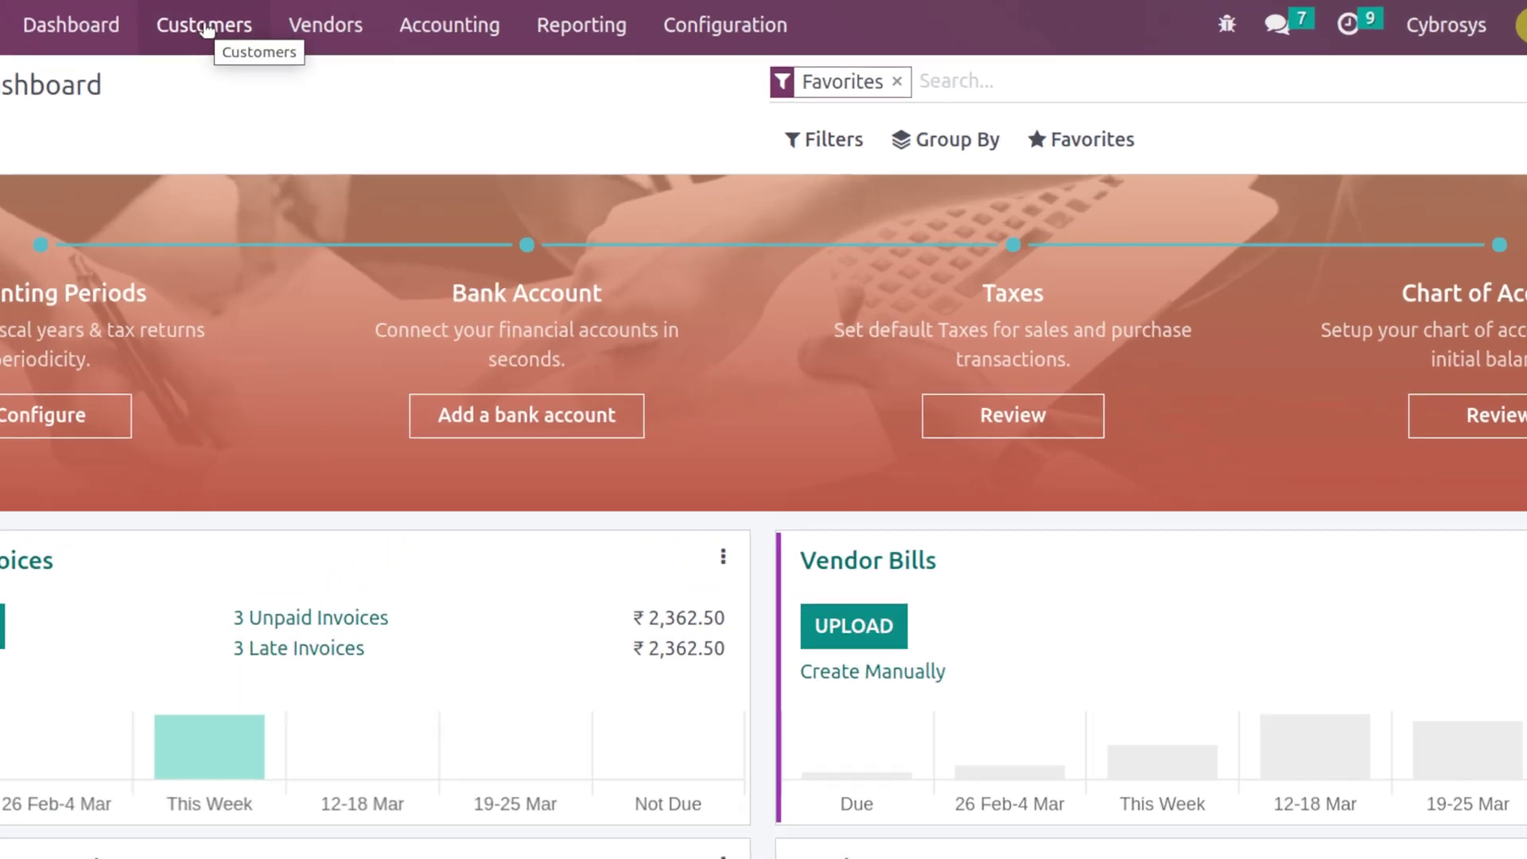
pyautogui.click(302, 25)
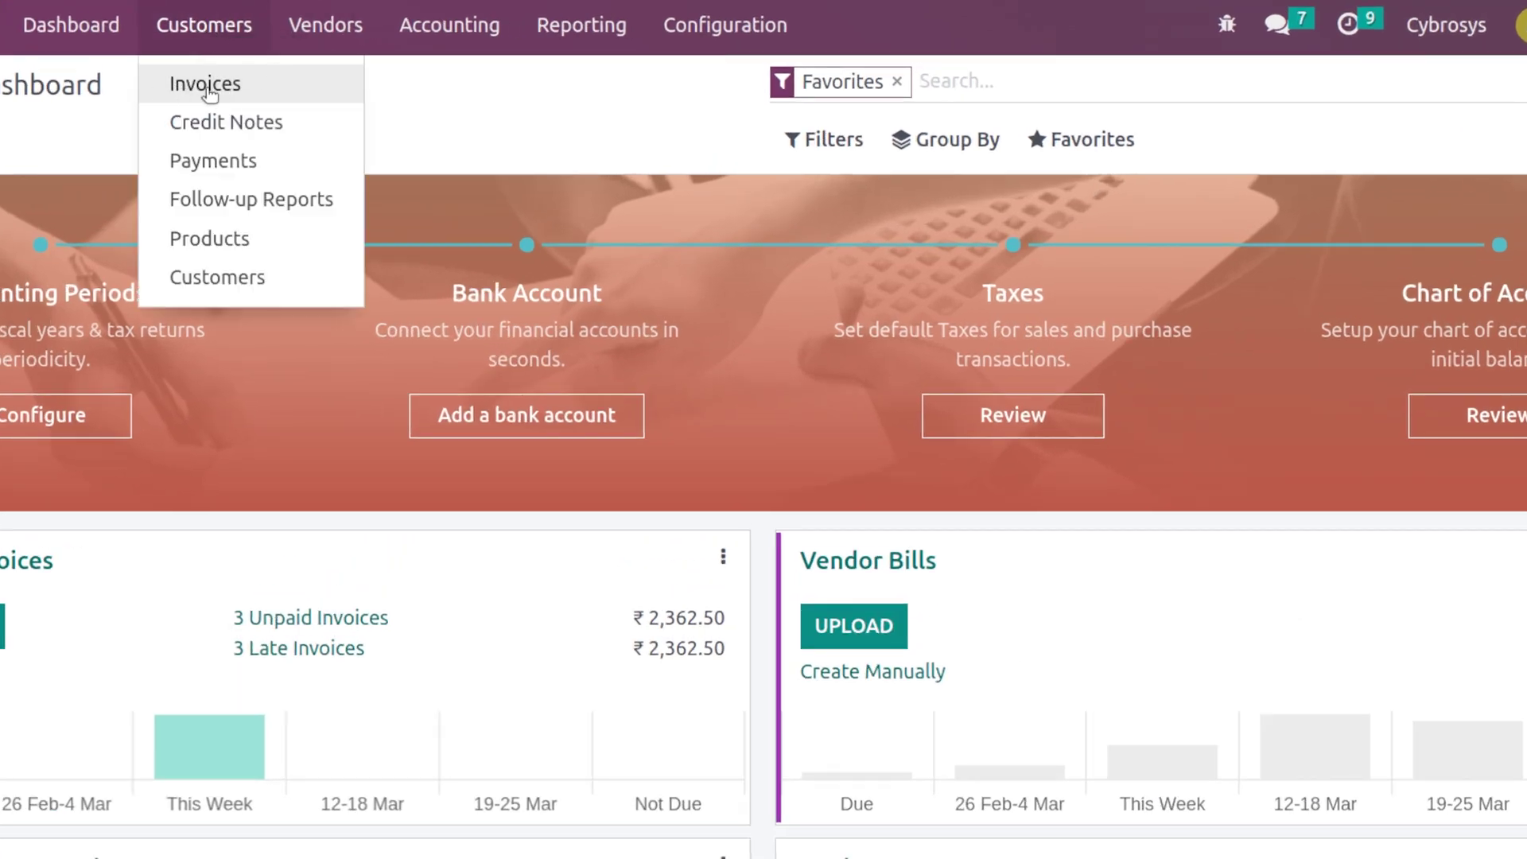
pyautogui.click(360, 94)
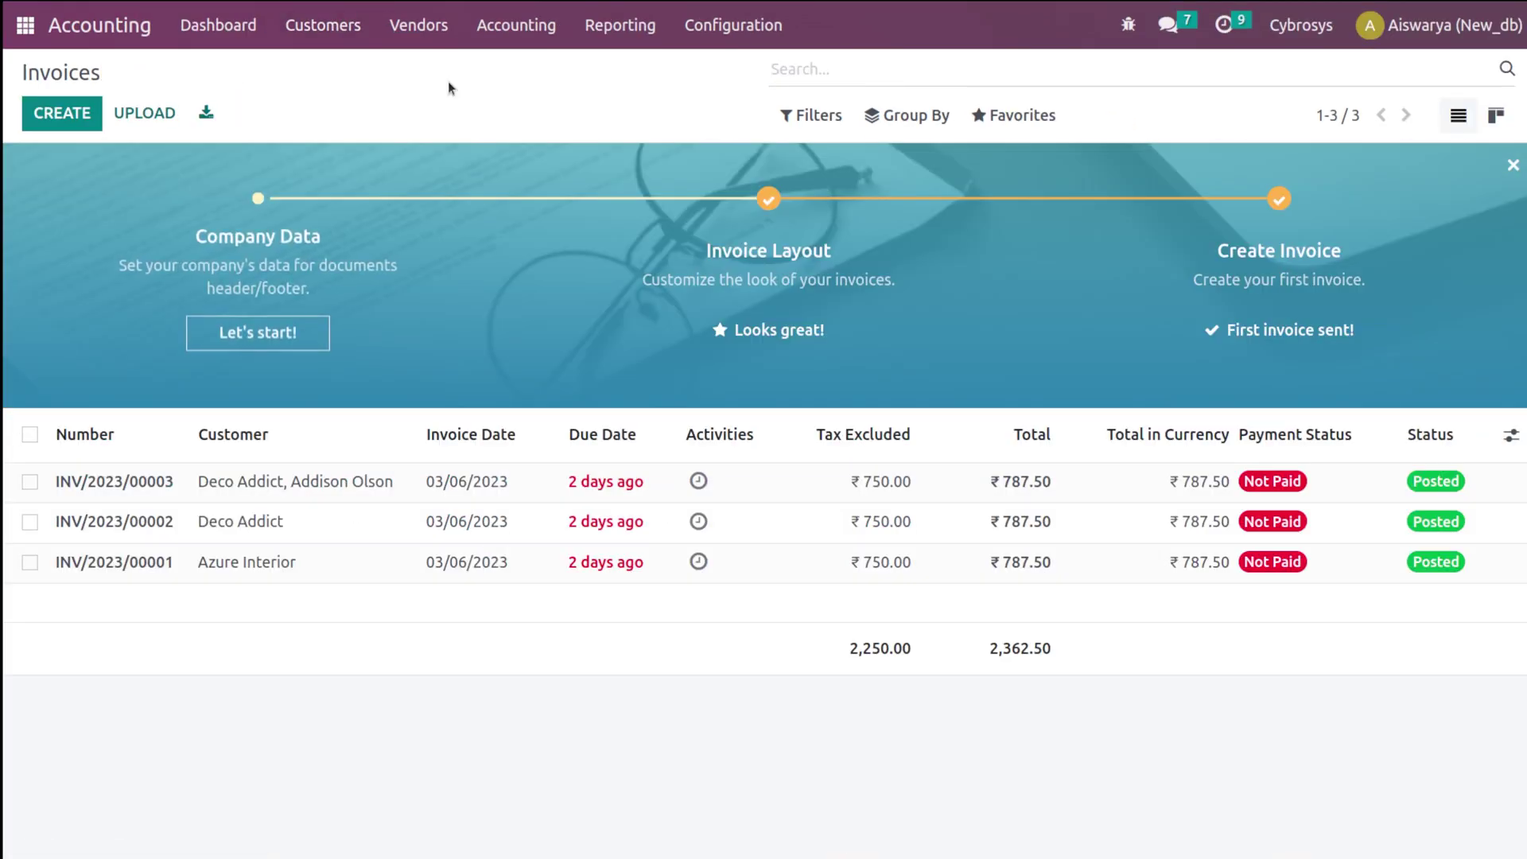
pyautogui.click(53, 119)
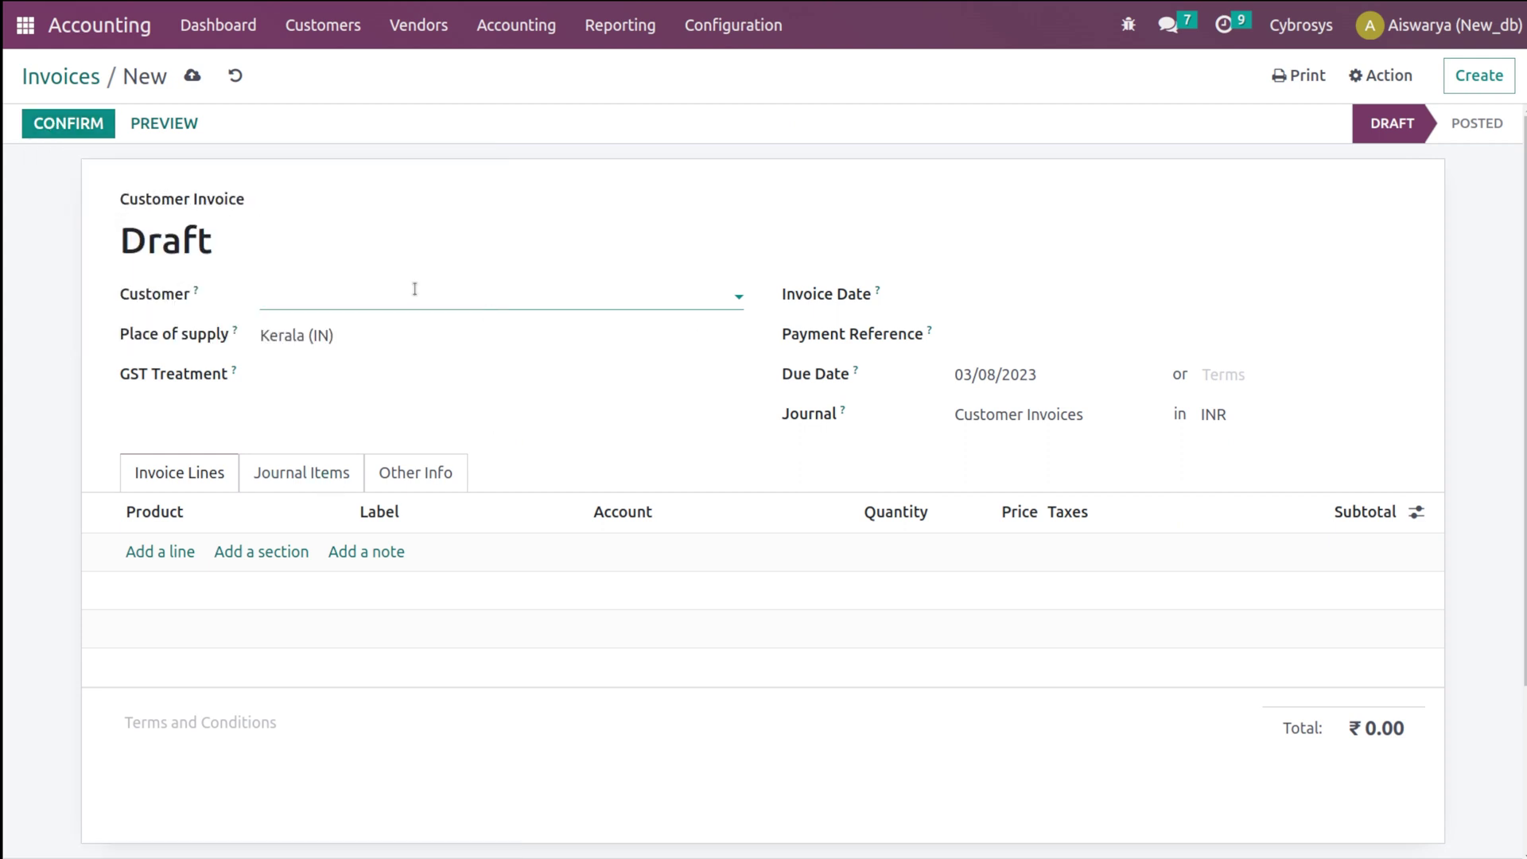
# Set the invoice's customer to Deco Addict, invoice date to 03/08/2023 and GST treatment to Consumer.
pyautogui.click(414, 289)
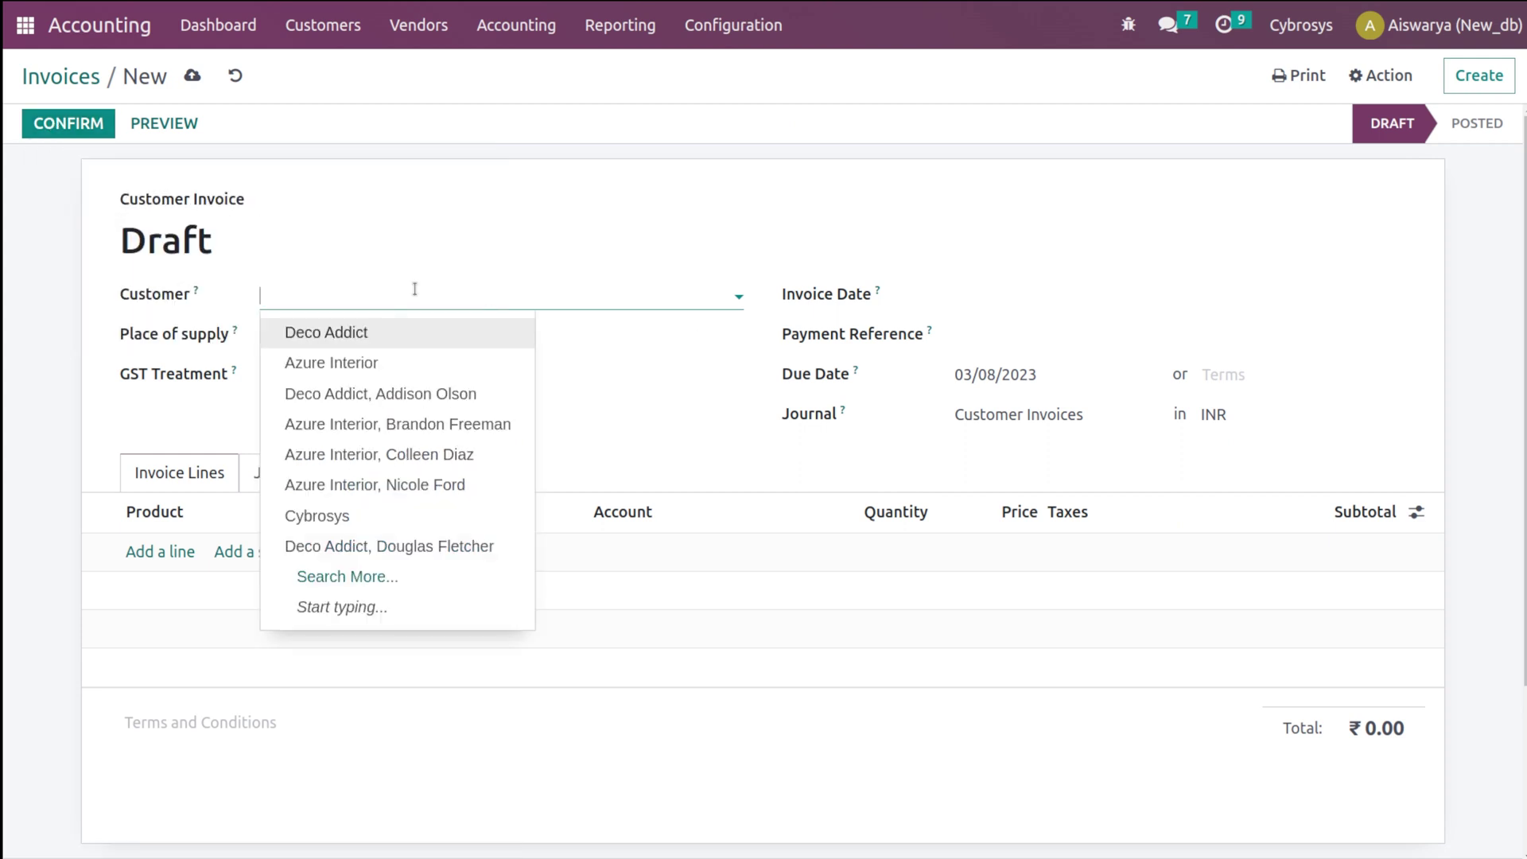
pyautogui.click(426, 348)
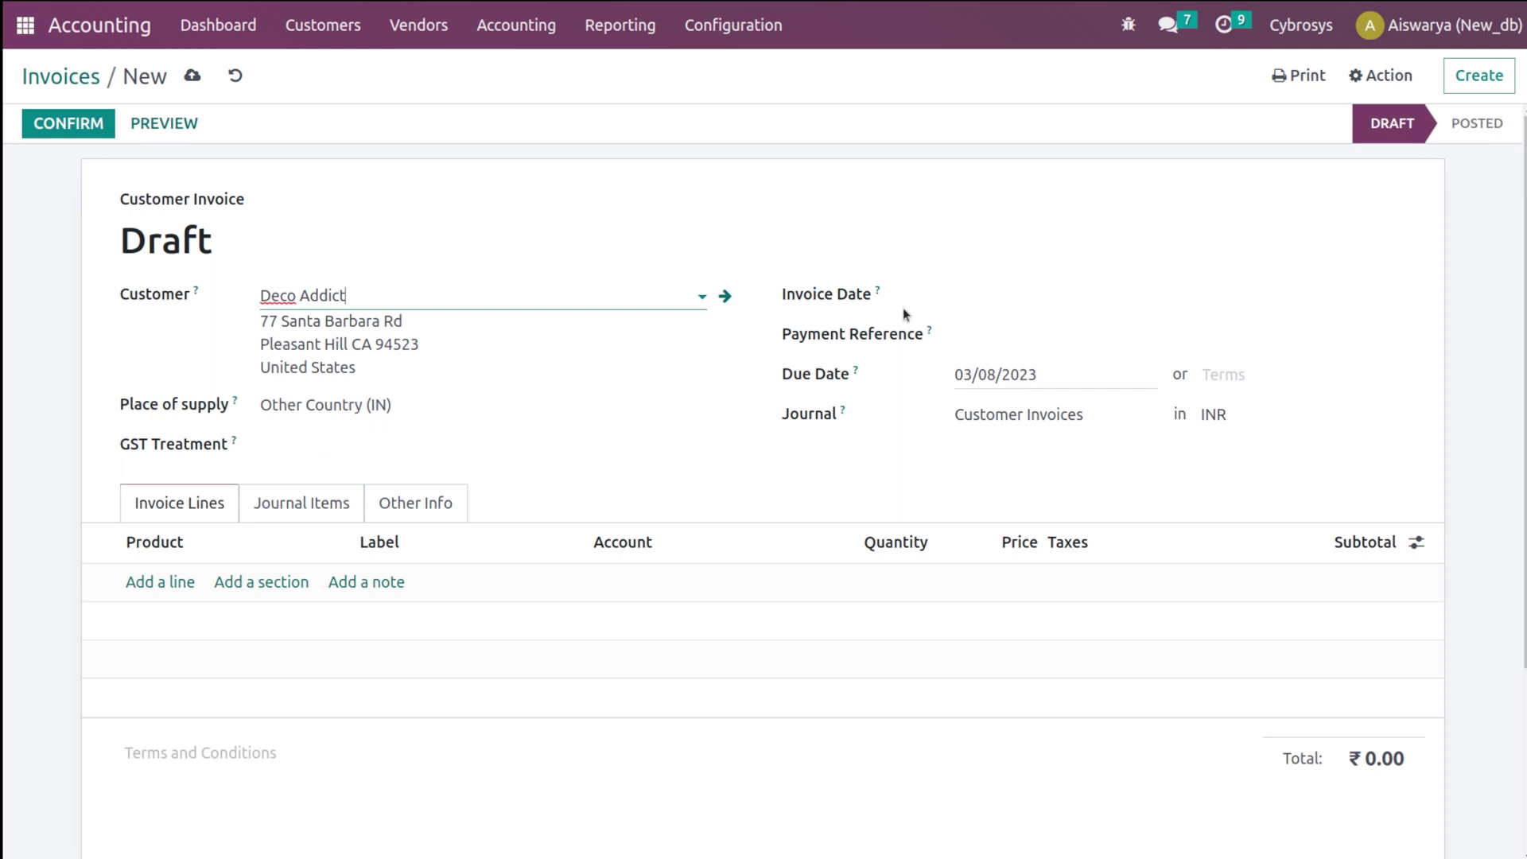
pyautogui.click(1023, 294)
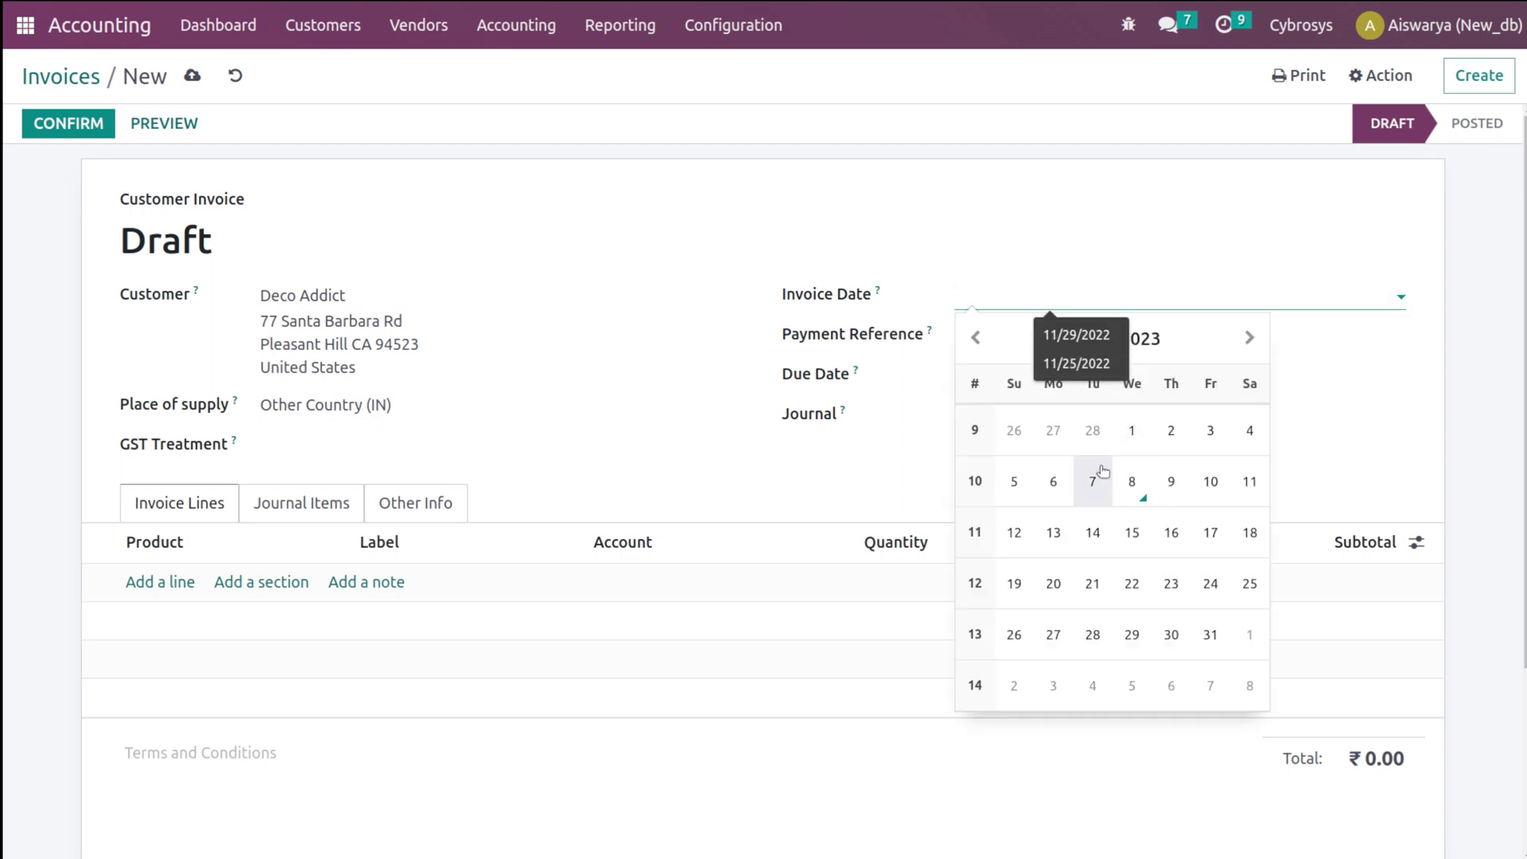
pyautogui.click(1139, 487)
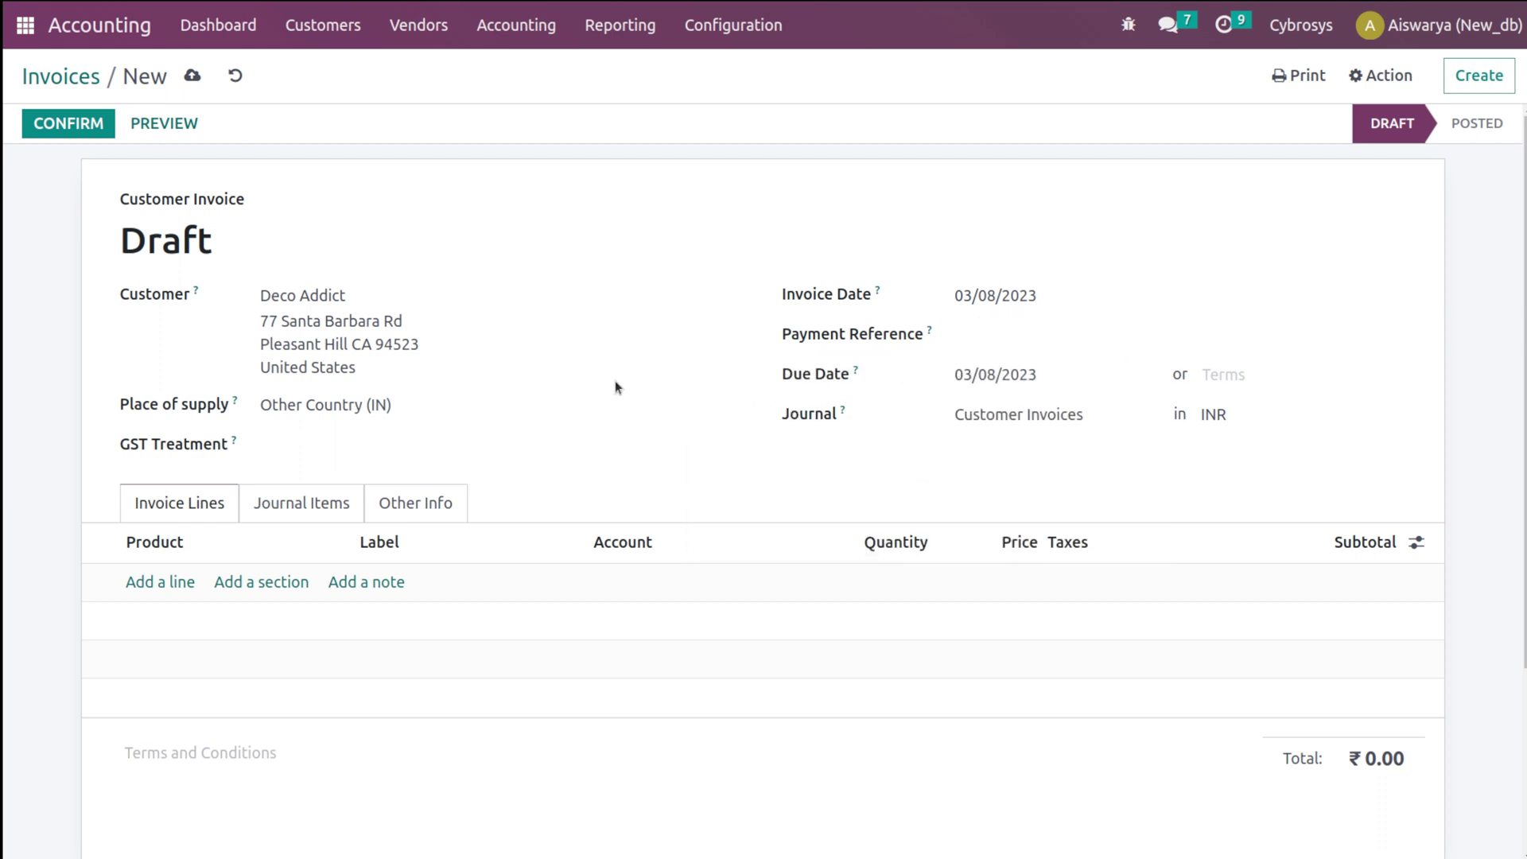
pyautogui.click(369, 444)
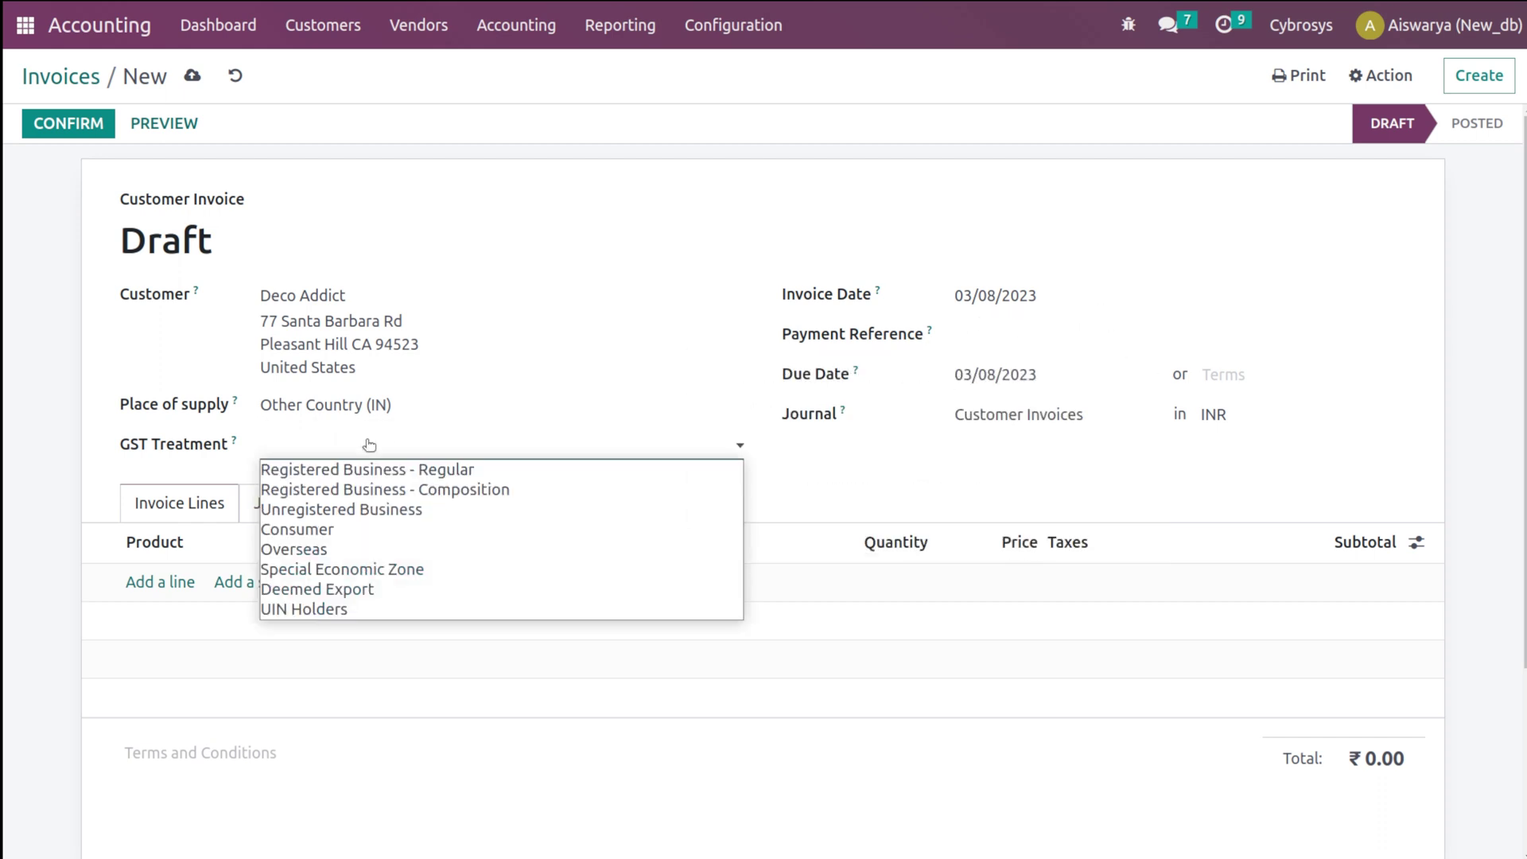
pyautogui.click(338, 534)
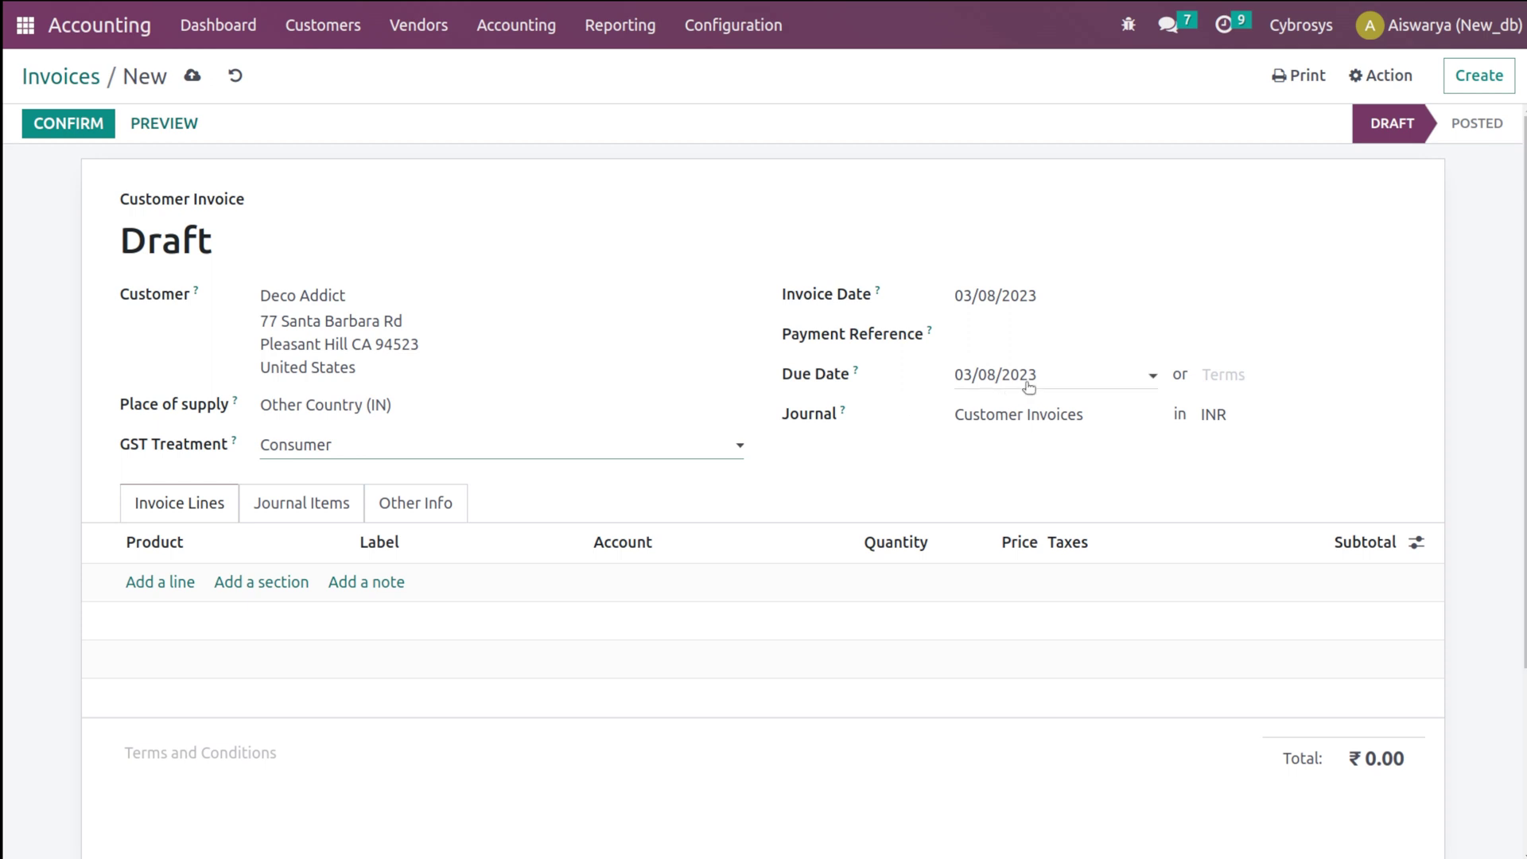
pyautogui.click(1230, 382)
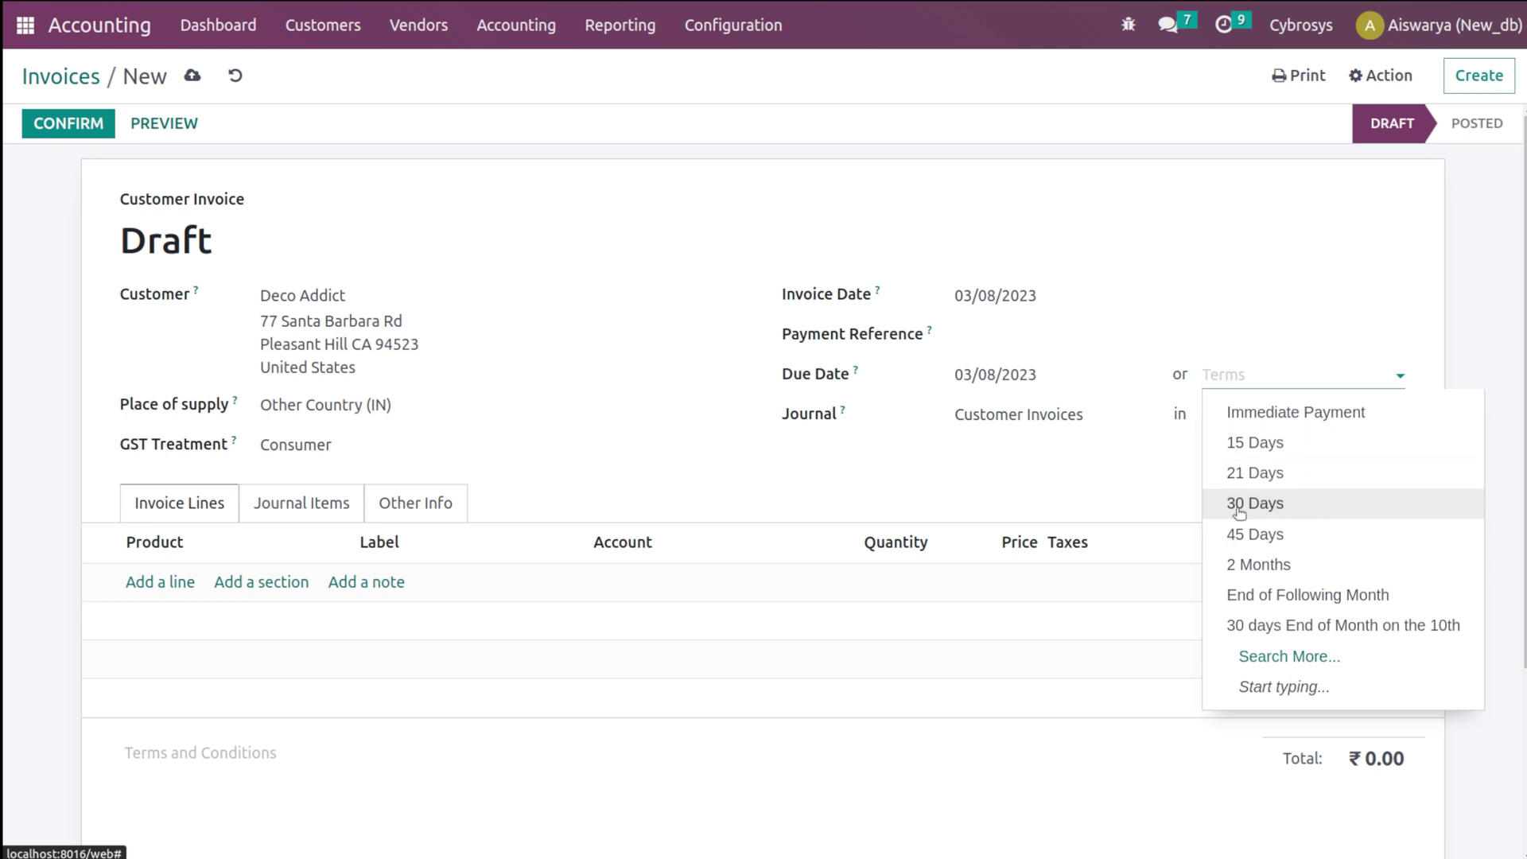
pyautogui.click(741, 494)
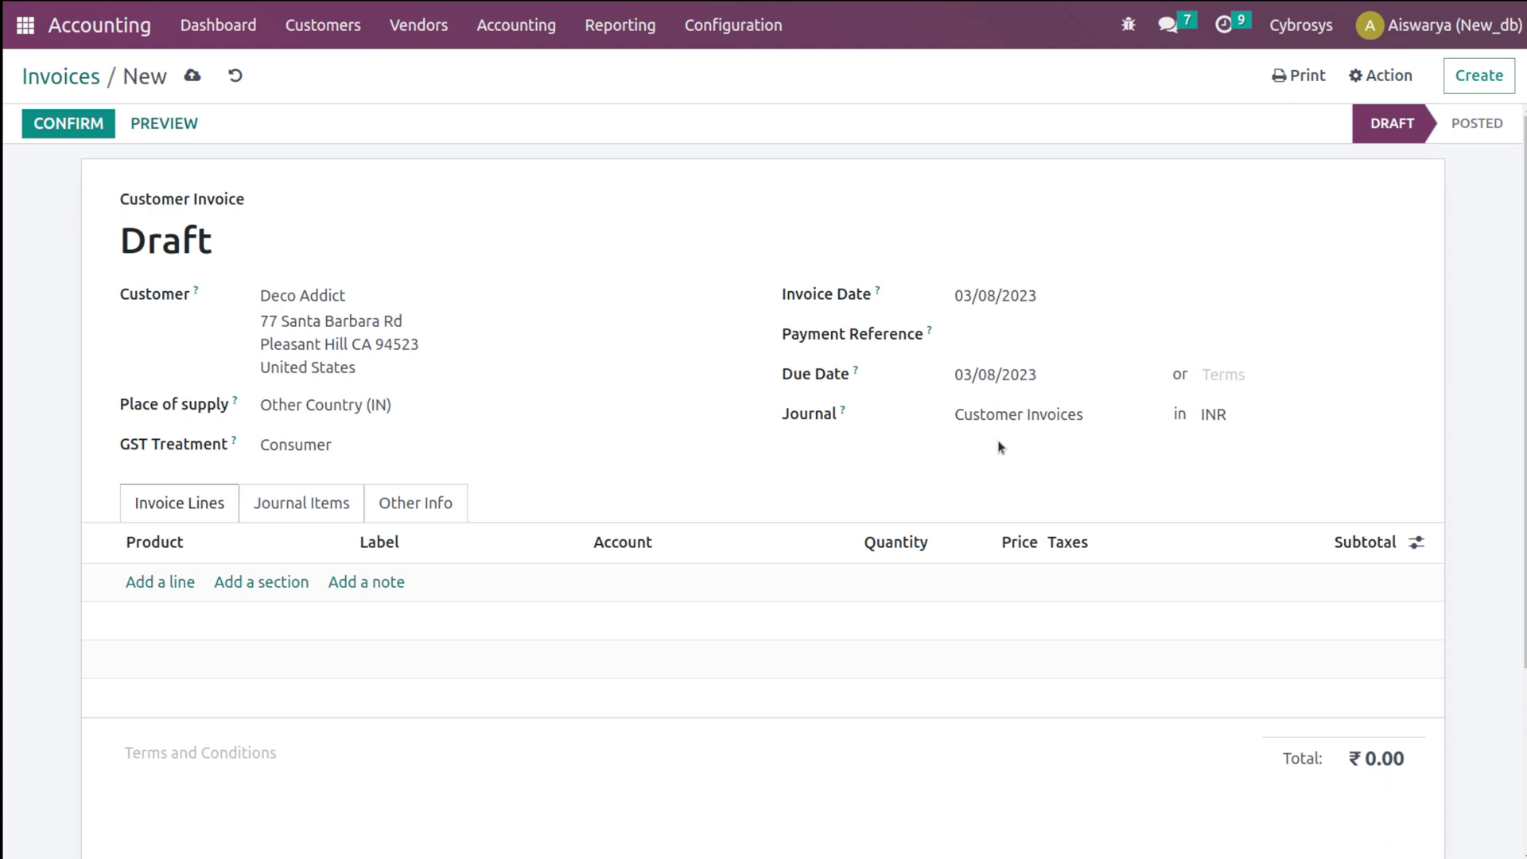
# Add the product [DESK0005] Customizable Desk (Custom, White) as an invoice line.
pyautogui.click(174, 581)
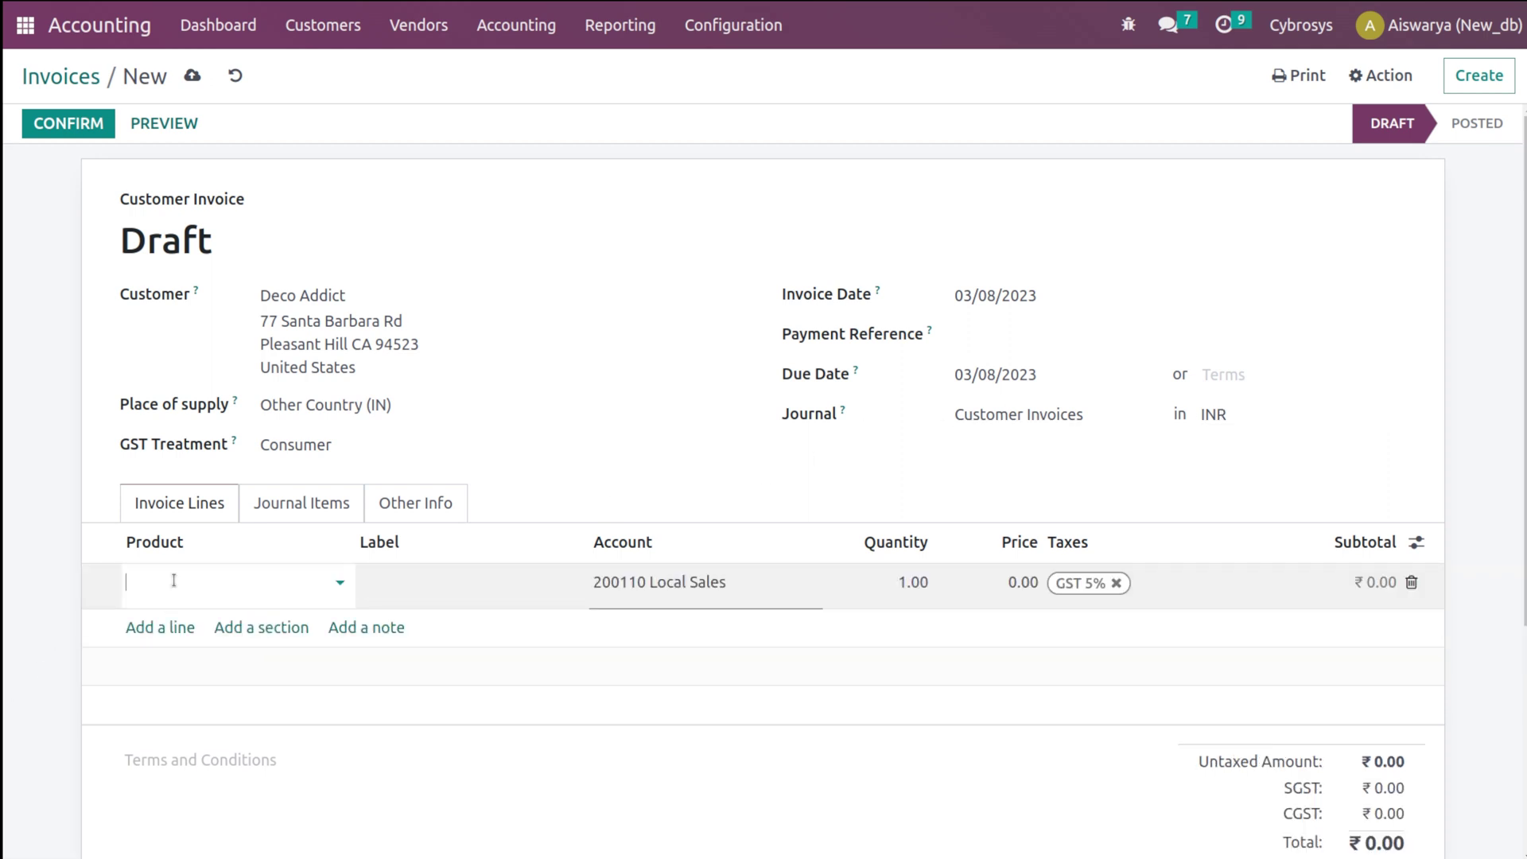
pyautogui.click(173, 581)
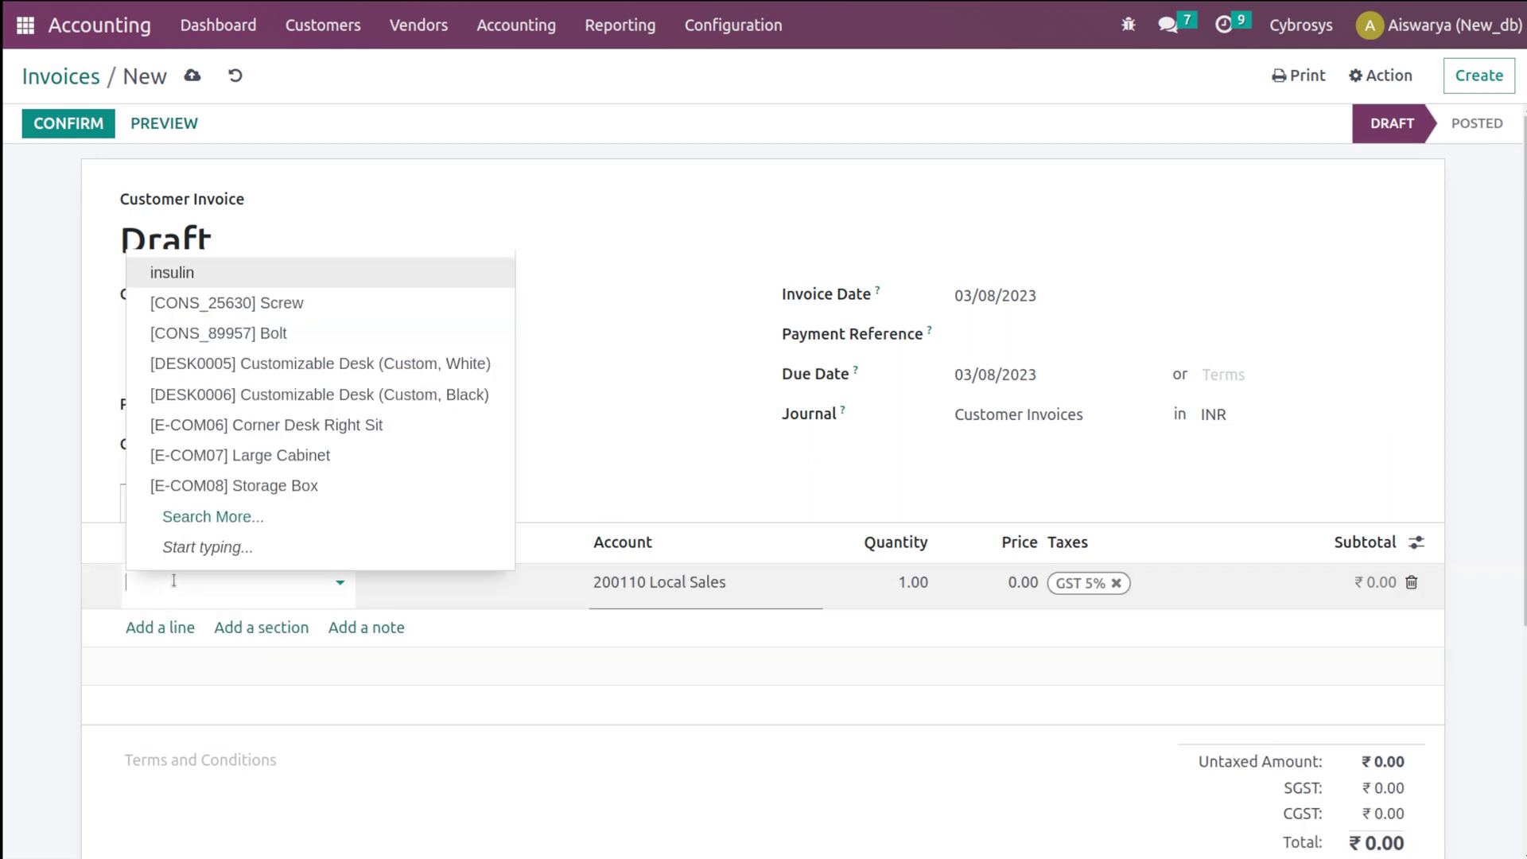
pyautogui.click(389, 365)
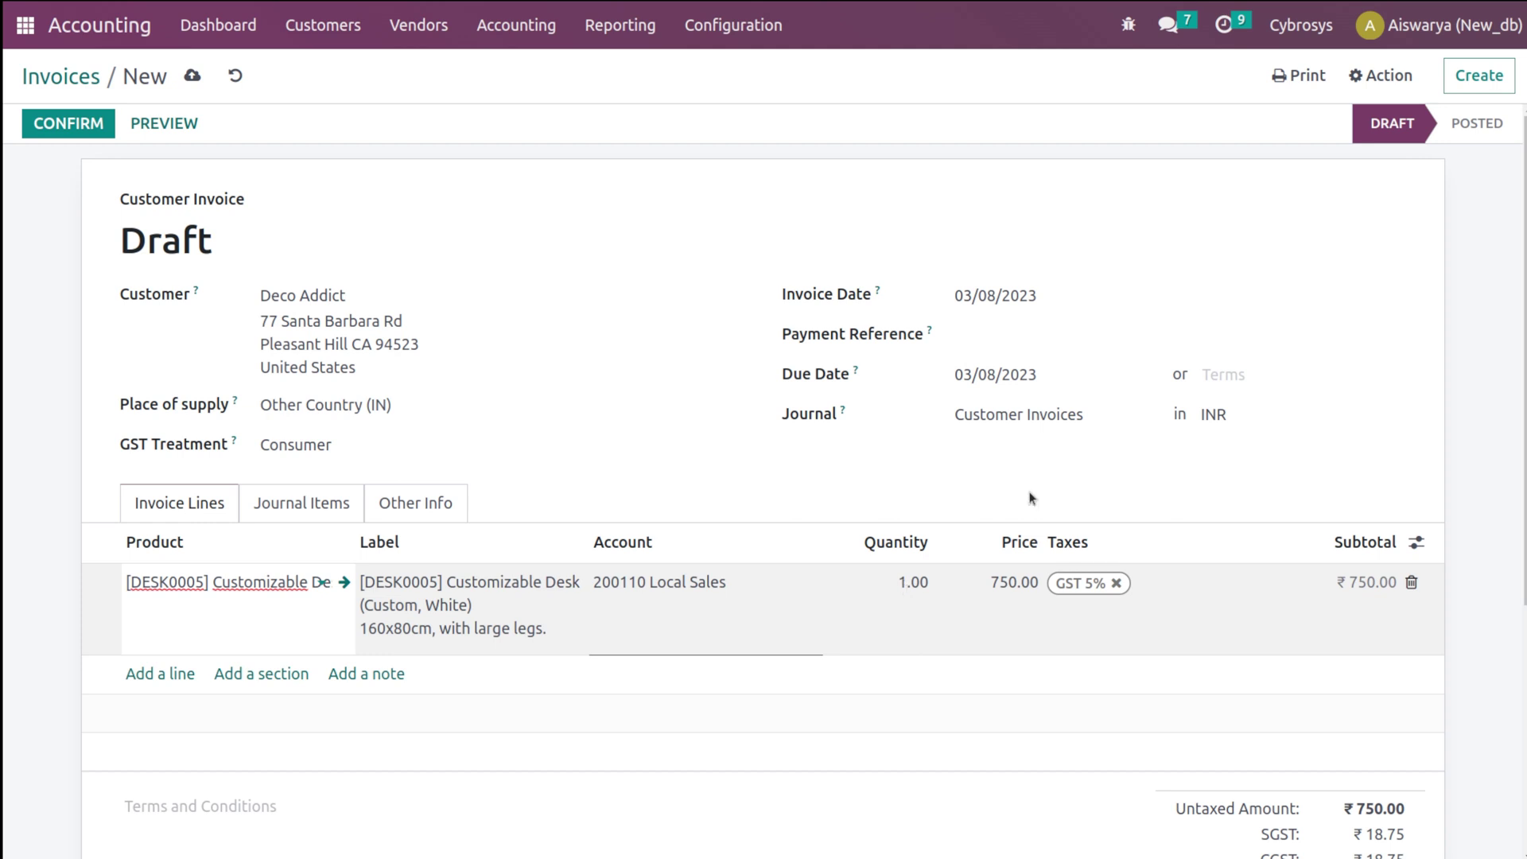
pyautogui.scroll(-4, 1192, 641)
pyautogui.scroll(1, 1191, 641)
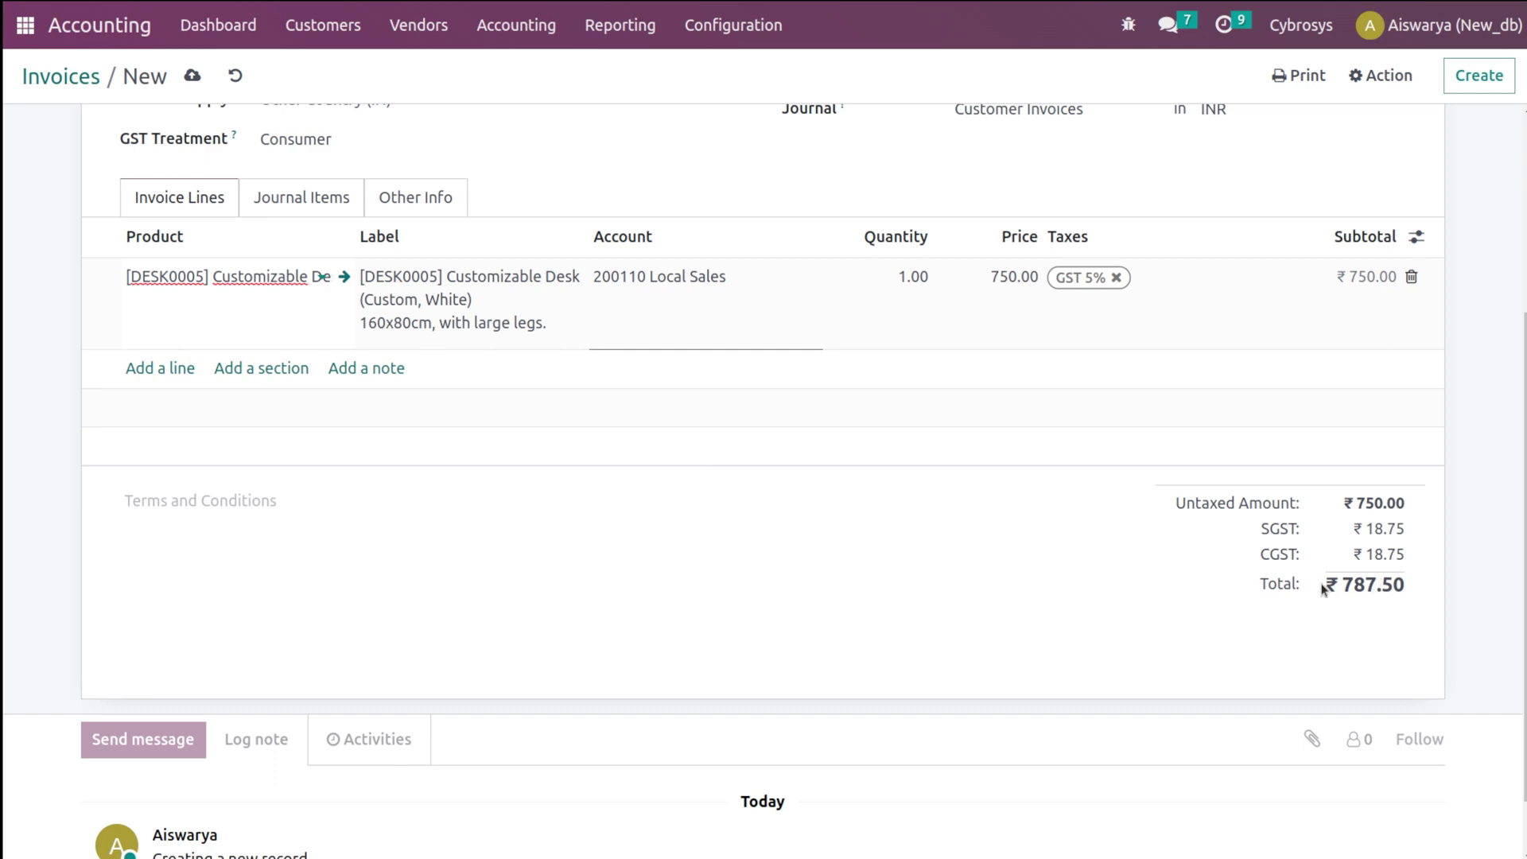
pyautogui.scroll(4, 1322, 589)
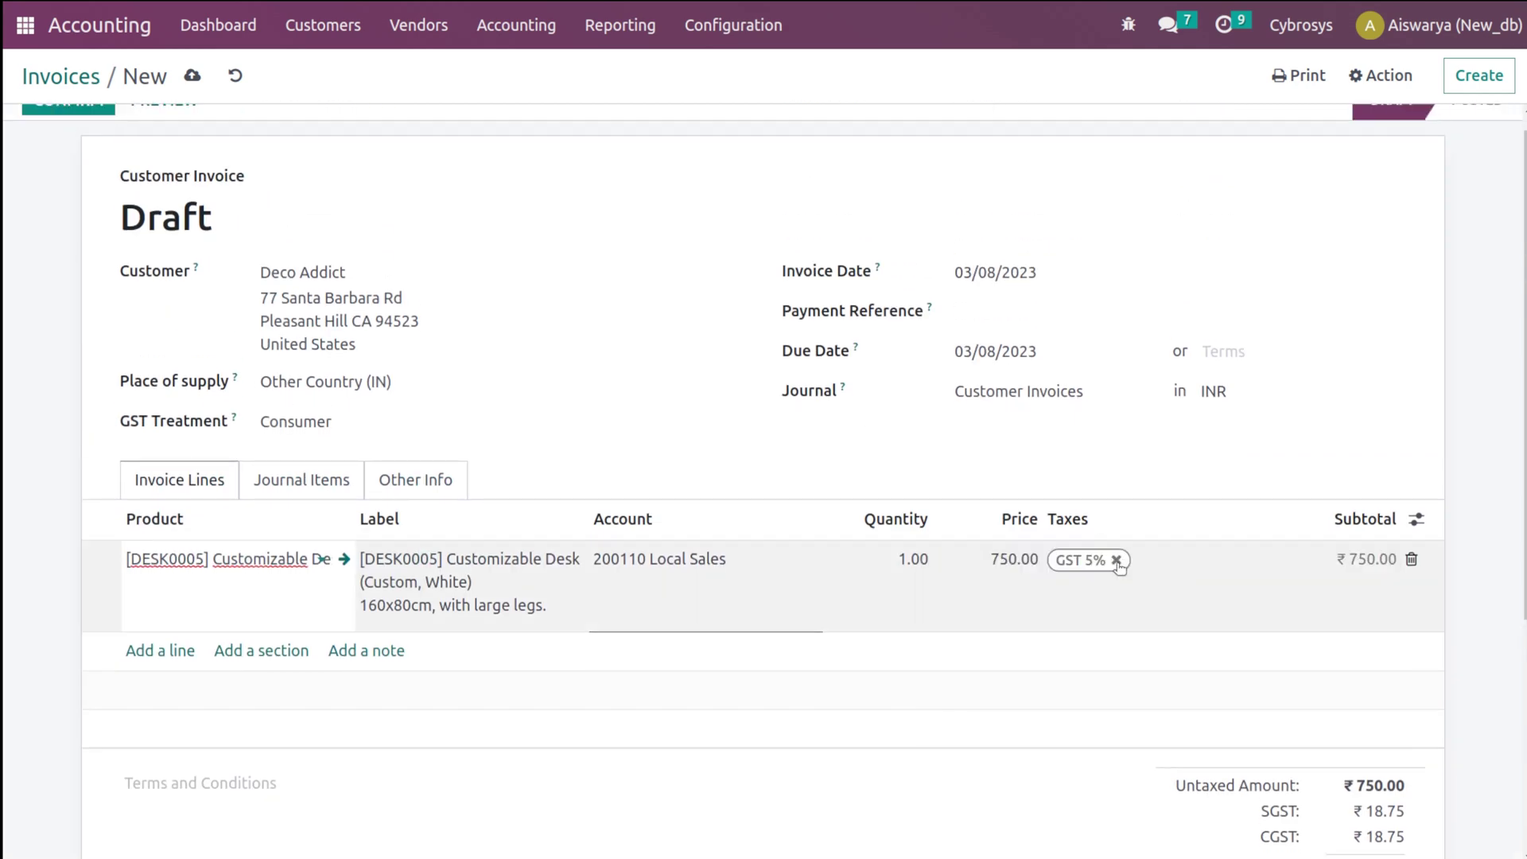
# Remove the GST 5% tax from the desk's invoice line and check the invoice total.
pyautogui.click(1117, 560)
pyautogui.click(1080, 743)
pyautogui.scroll(-4, 1080, 741)
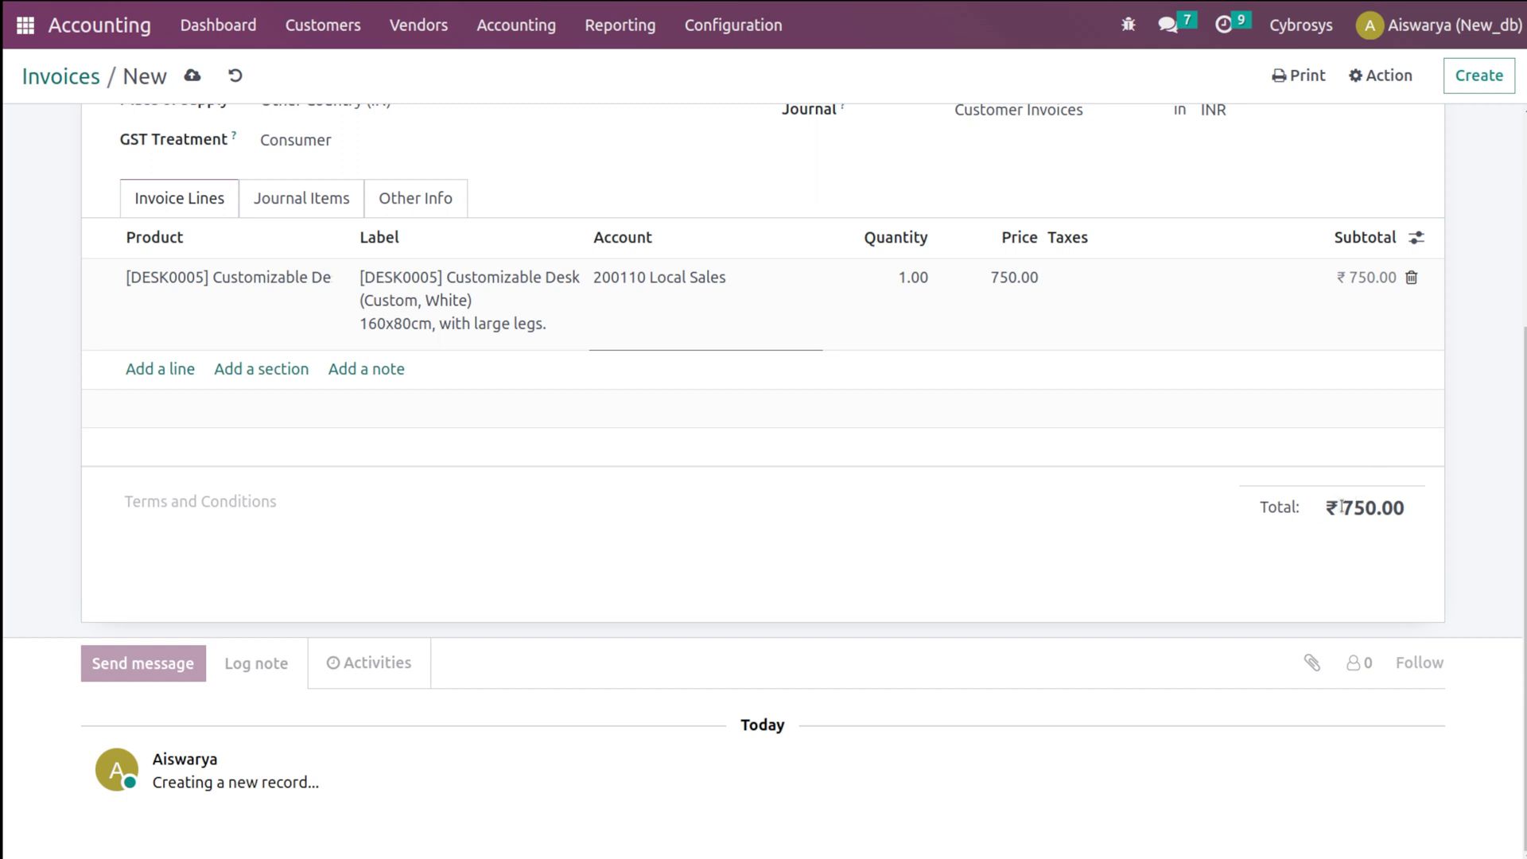
pyautogui.moveTo(1340, 507); pyautogui.dragTo(1422, 509)
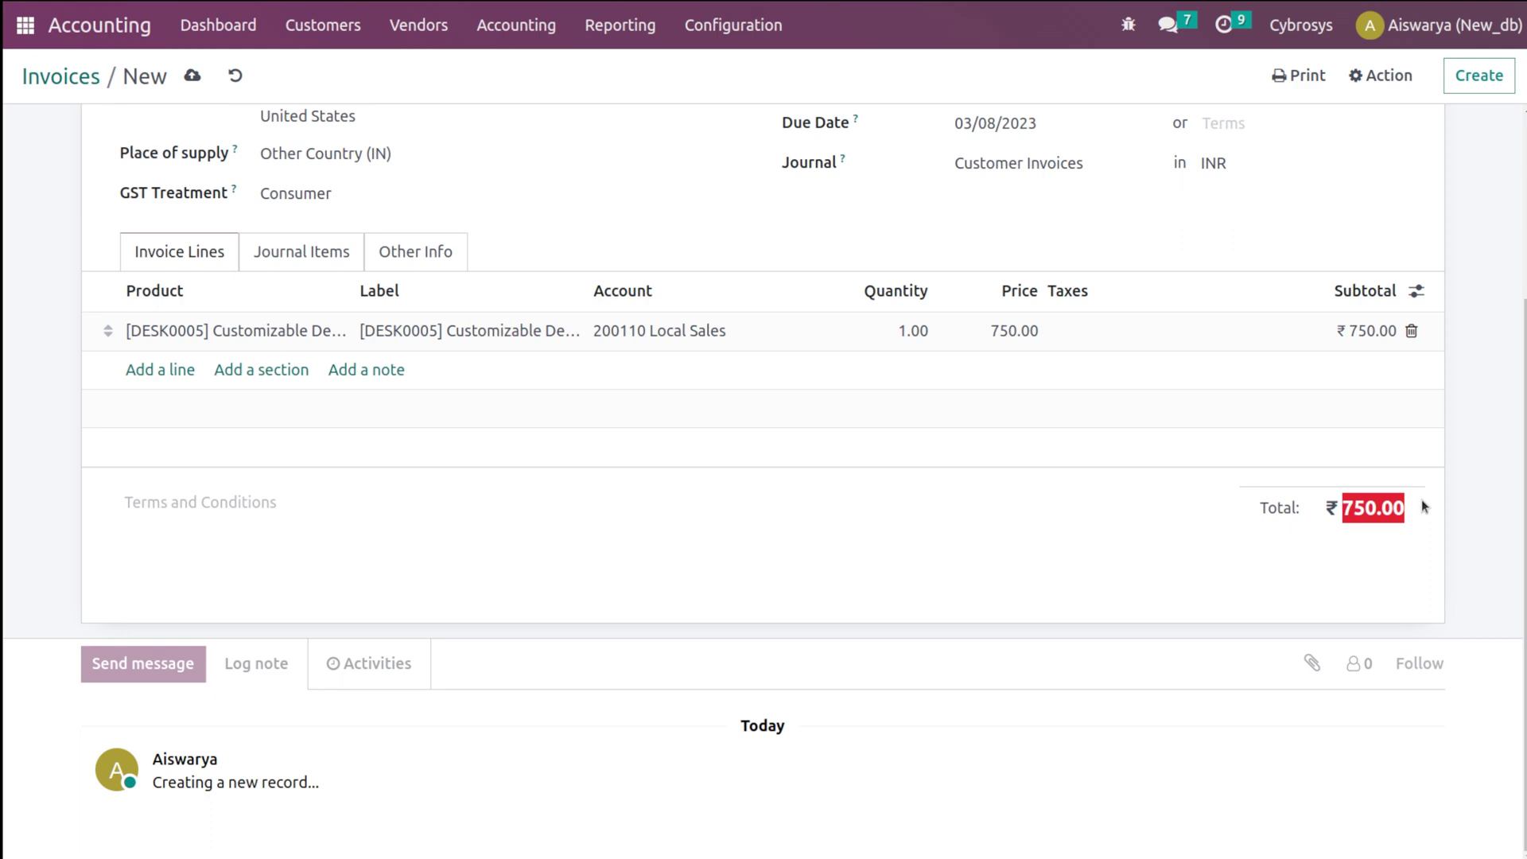
pyautogui.scroll(3, 795, 306)
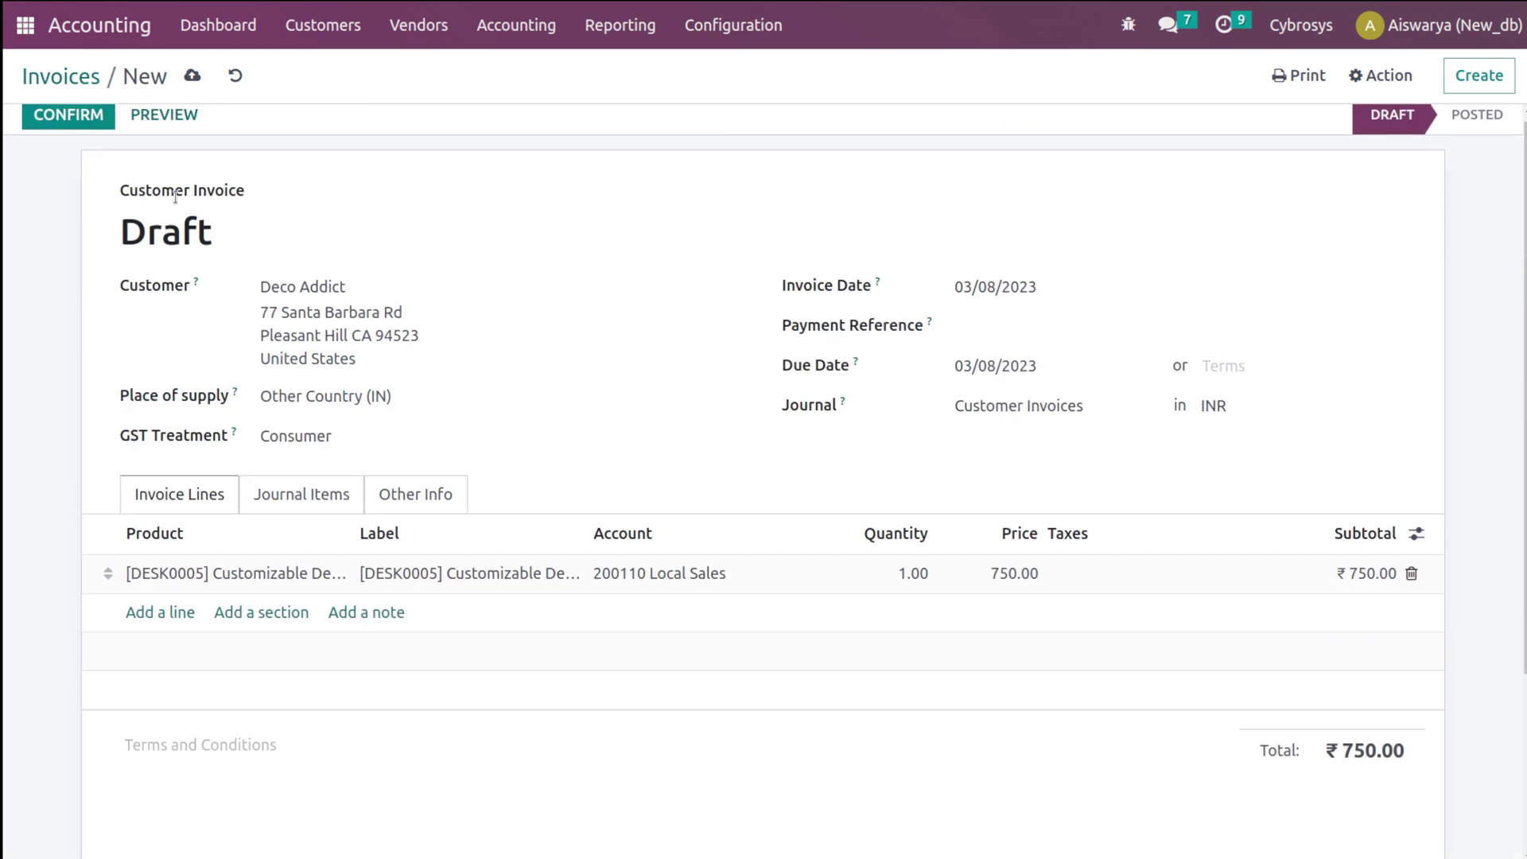
pyautogui.scroll(1, 201, 231)
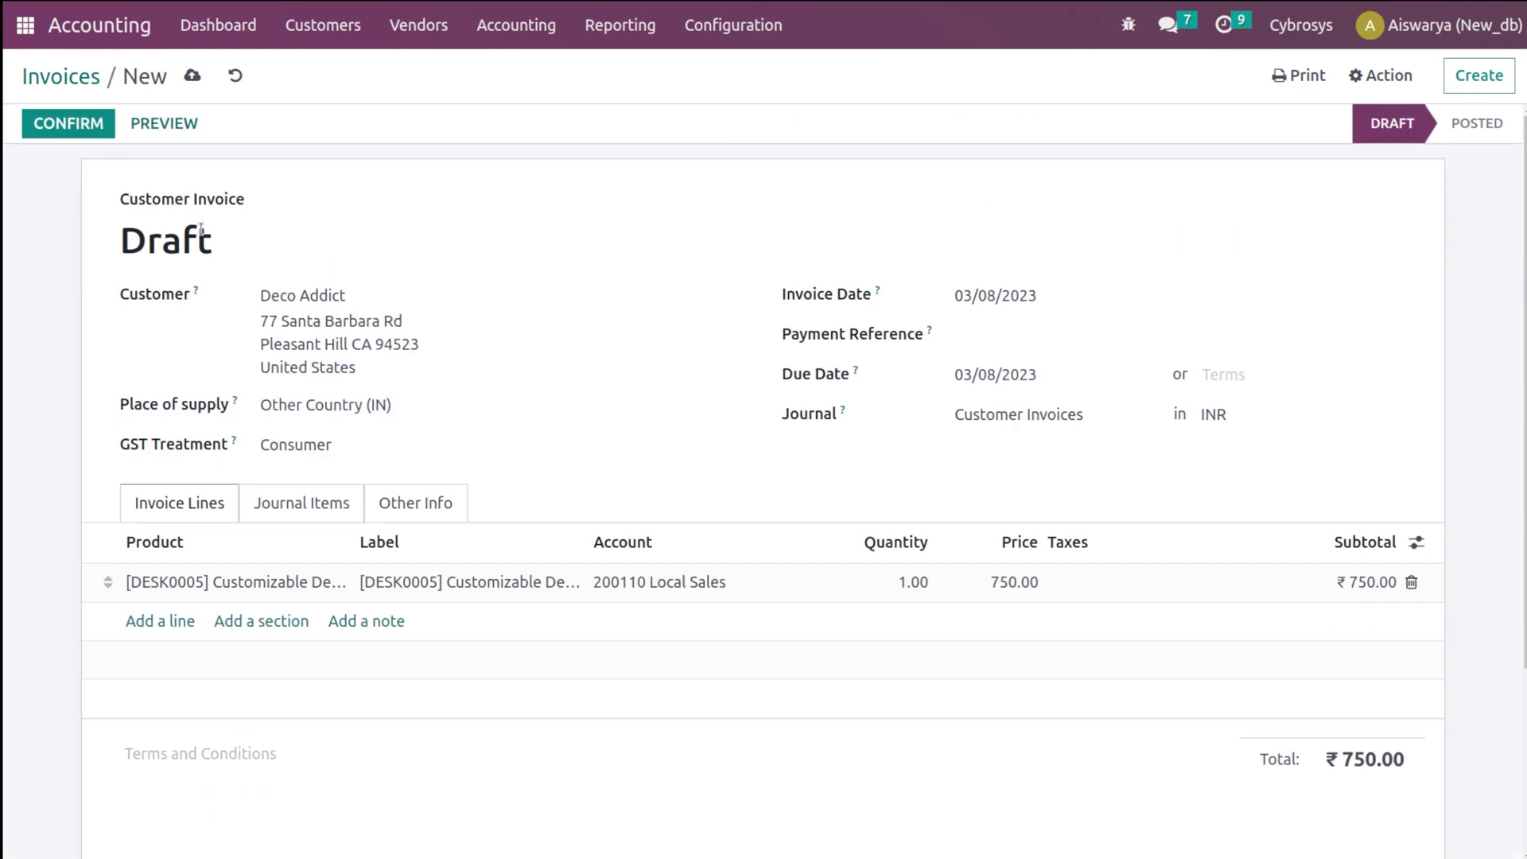
# Confirm the invoice and register its full payment through the Bank journal, dated 03/08/2023.
pyautogui.click(89, 119)
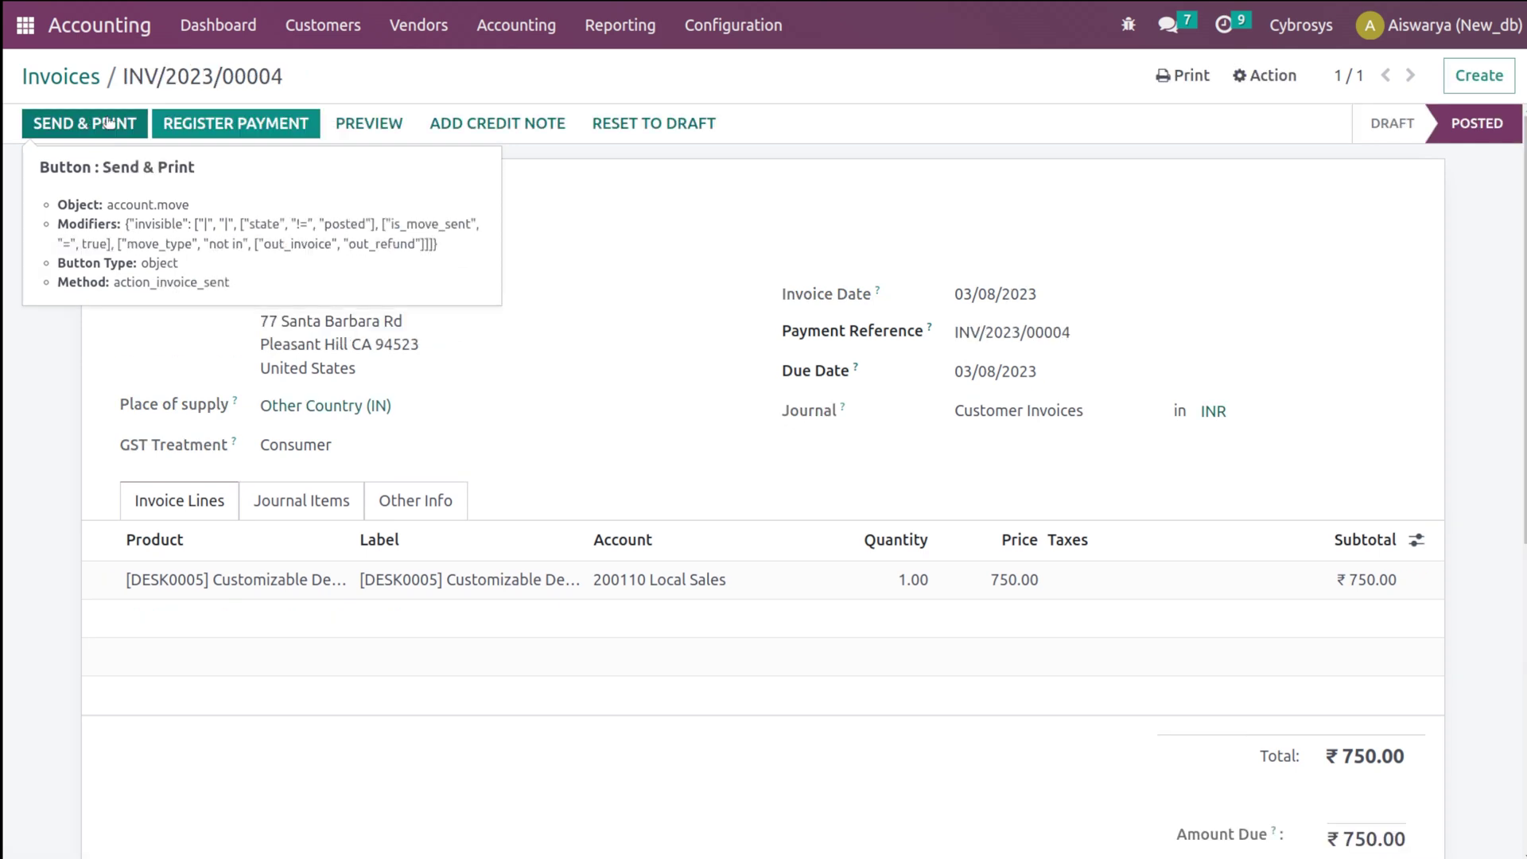
pyautogui.click(236, 127)
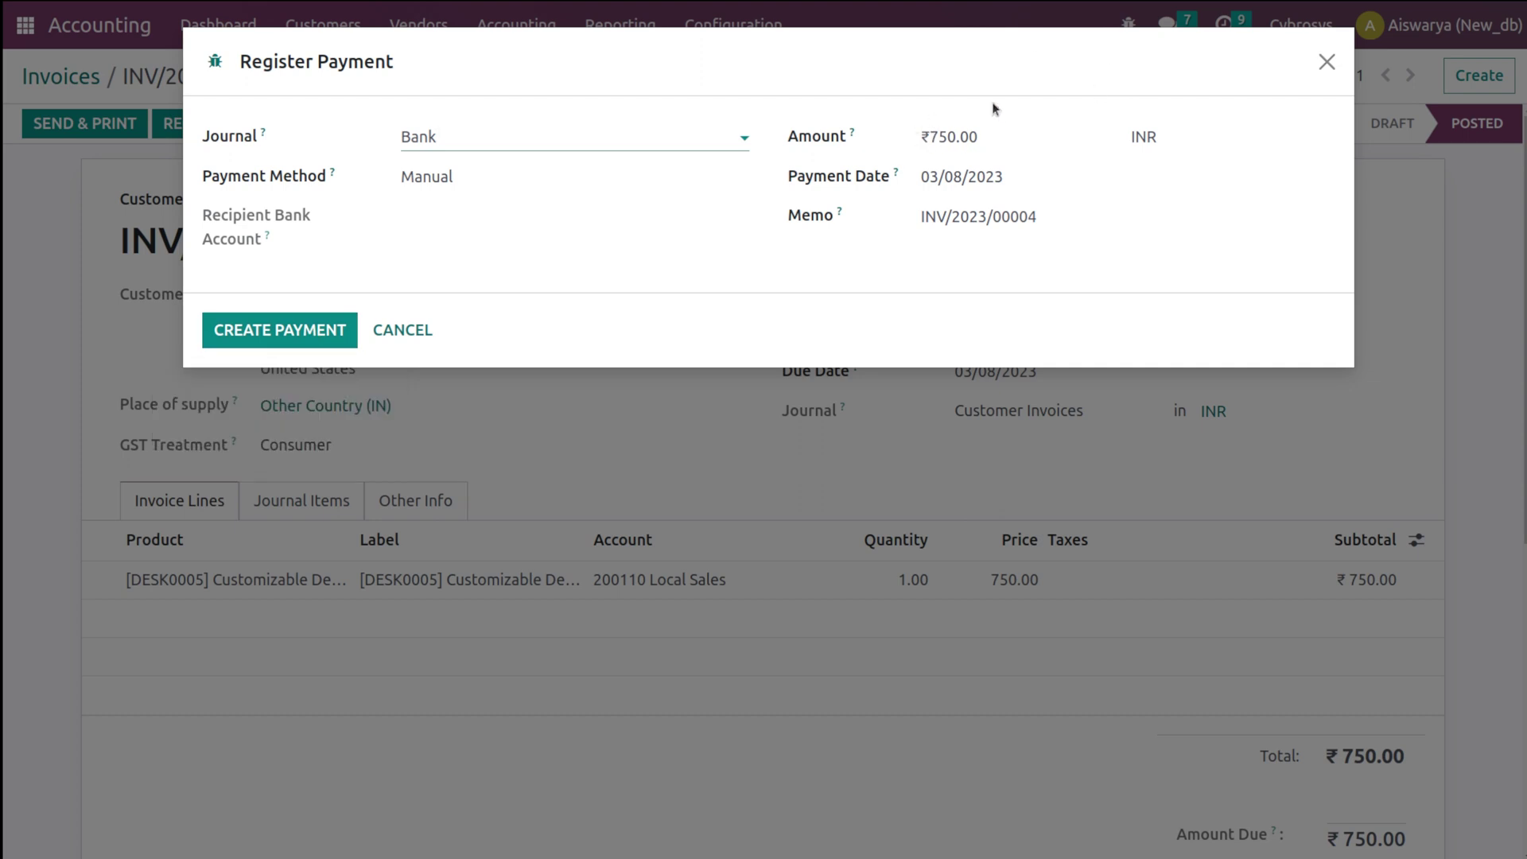
pyautogui.click(308, 329)
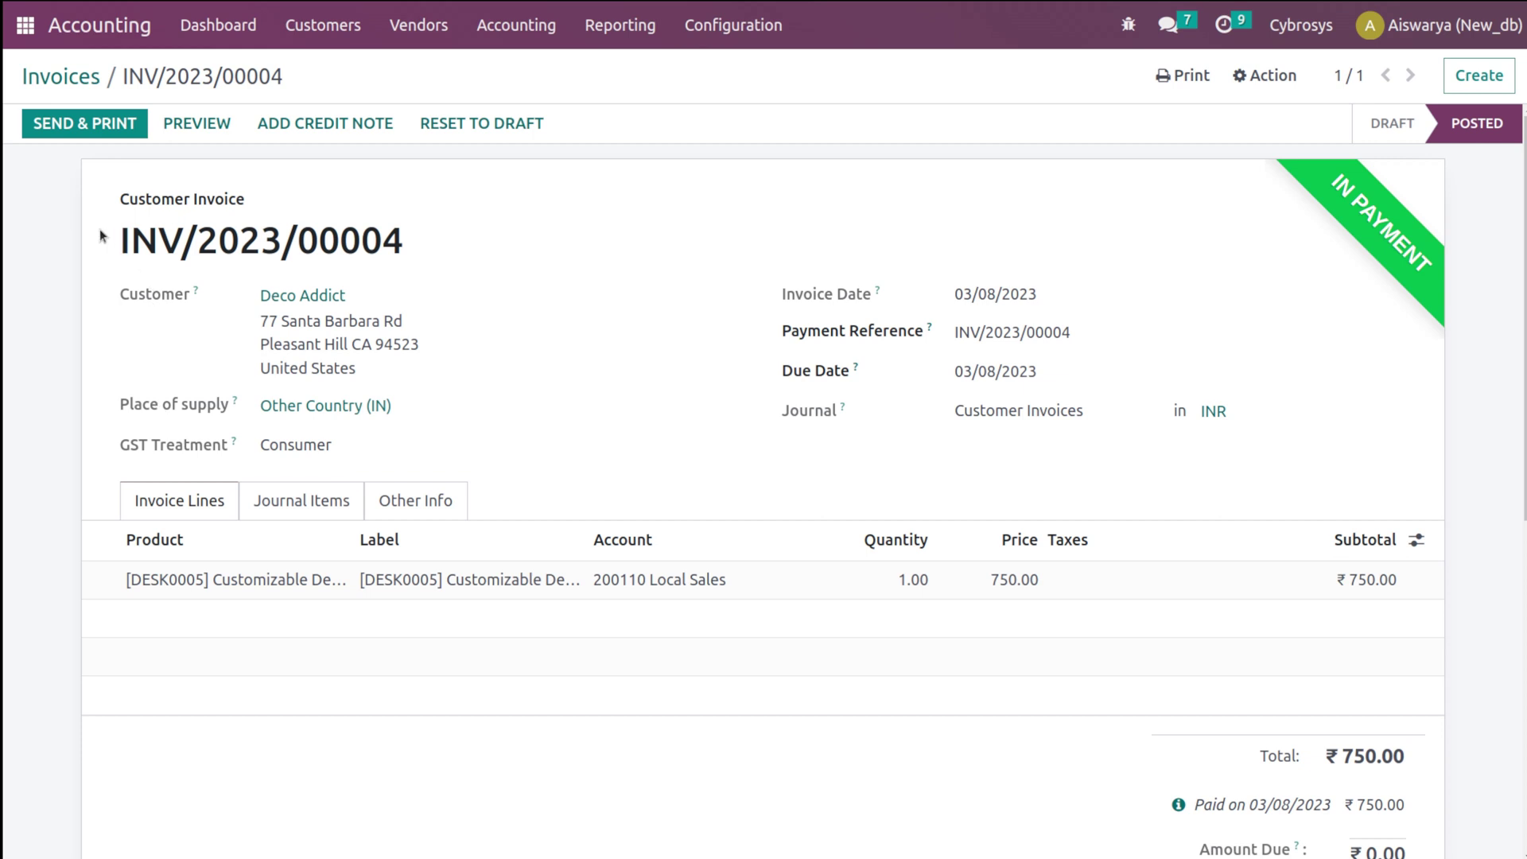
# Copy the invoice number from the posted invoice's heading.
pyautogui.moveTo(120, 242); pyautogui.dragTo(427, 246)
pyautogui.hotkey('ctrl', 'c')
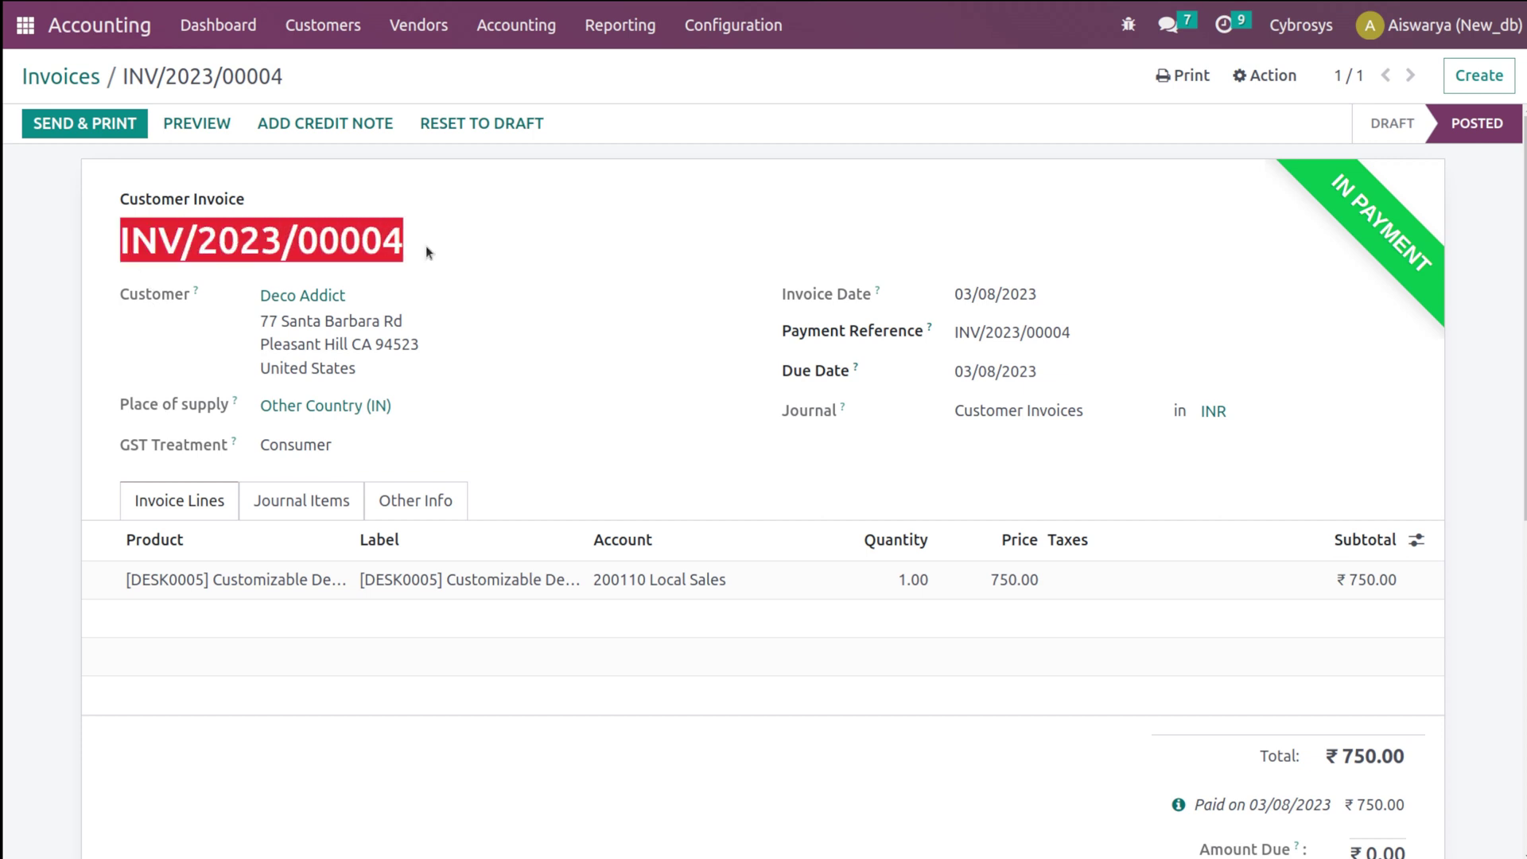
pyautogui.click(487, 254)
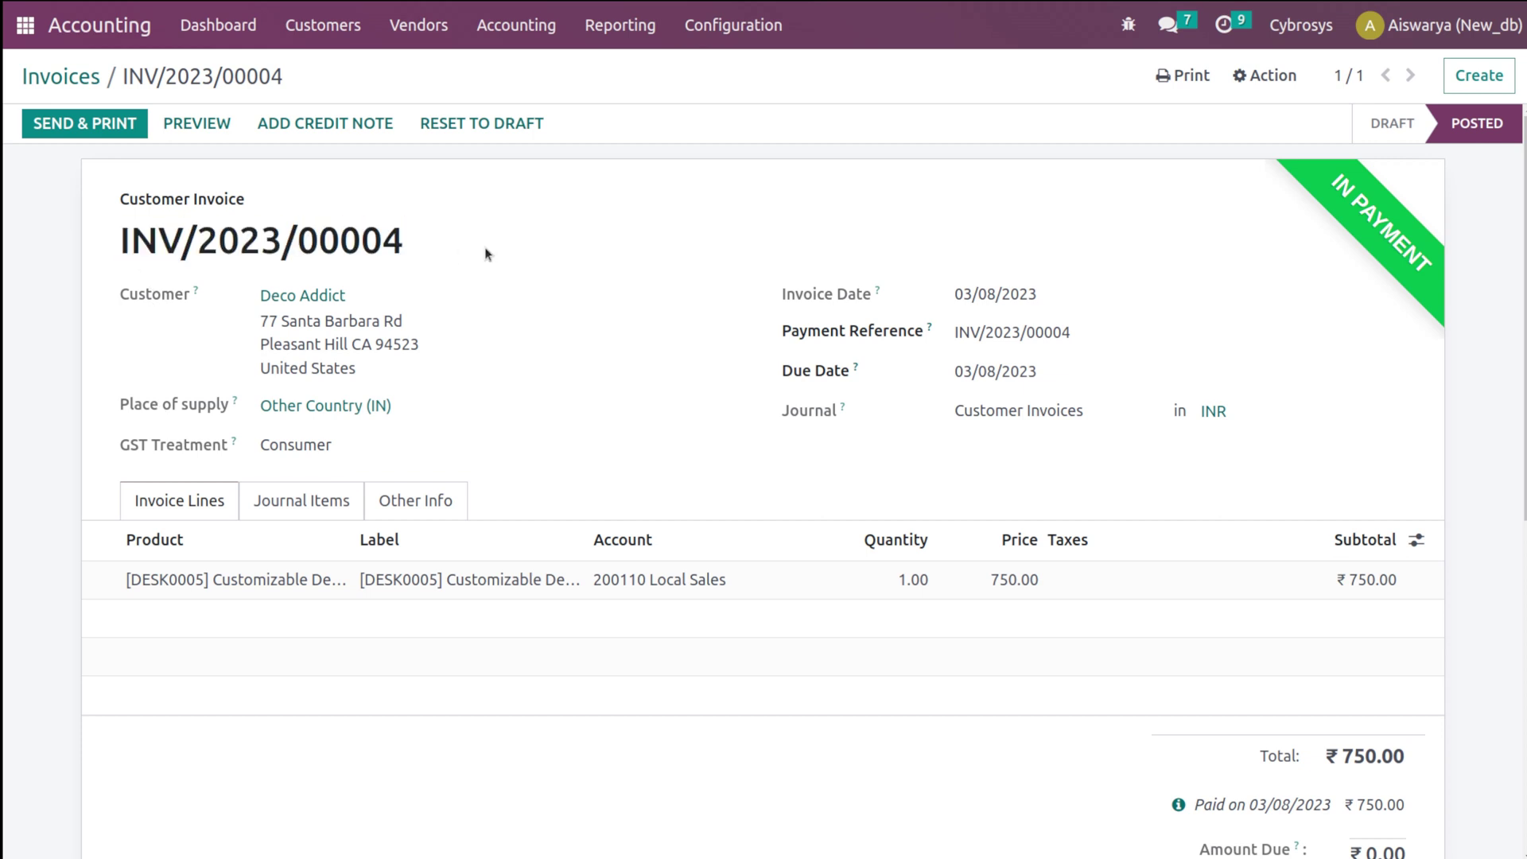
# Open the bank reconciliation of the Bank journal from the accounting dashboard.
pyautogui.click(89, 83)
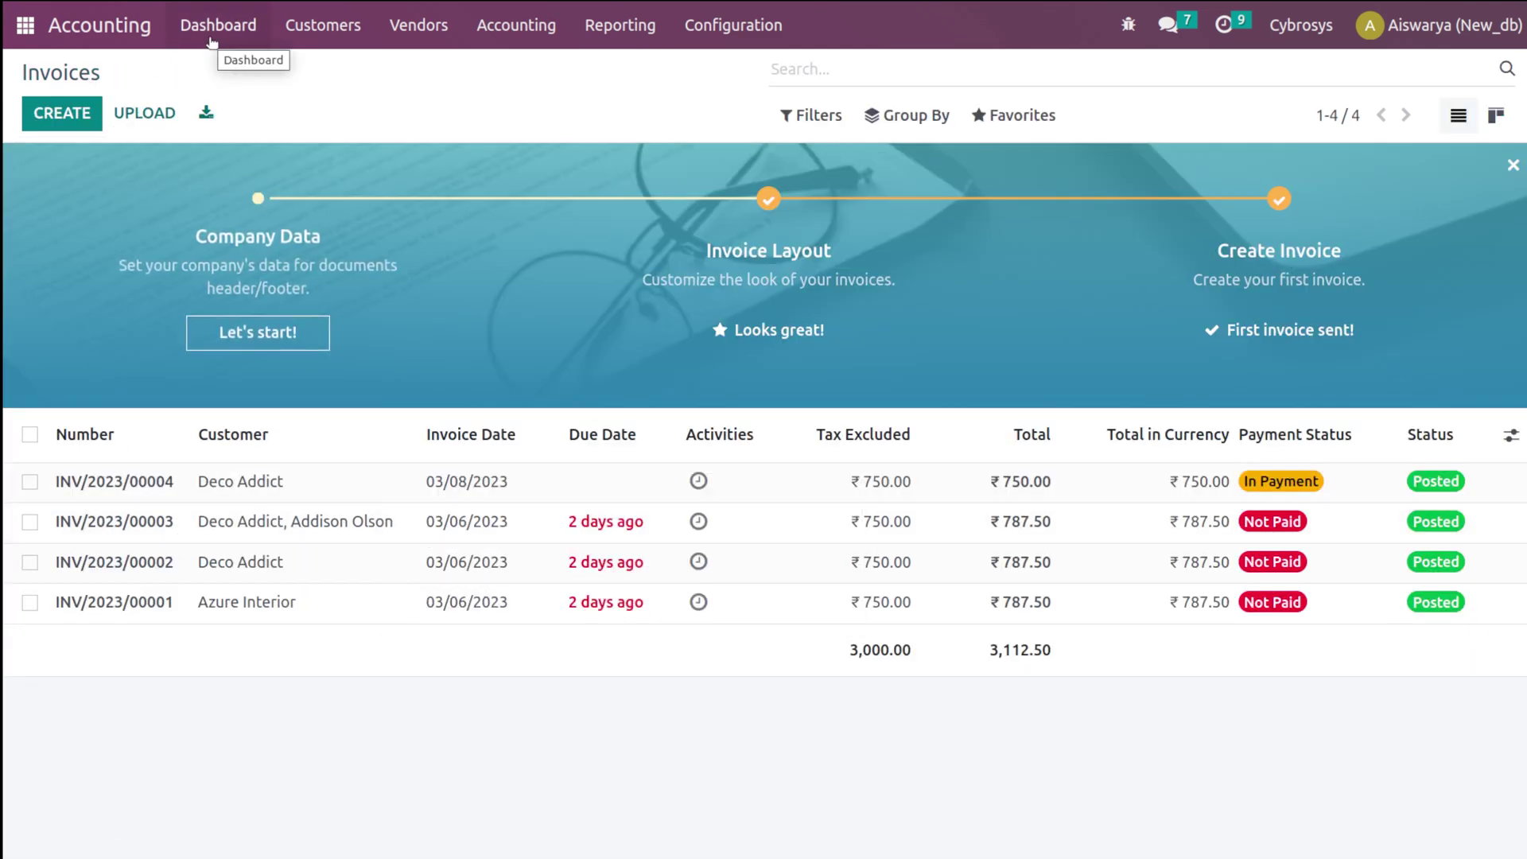
pyautogui.click(211, 25)
pyautogui.scroll(-3, 603, 597)
pyautogui.scroll(3, 603, 636)
pyautogui.scroll(-2, 607, 636)
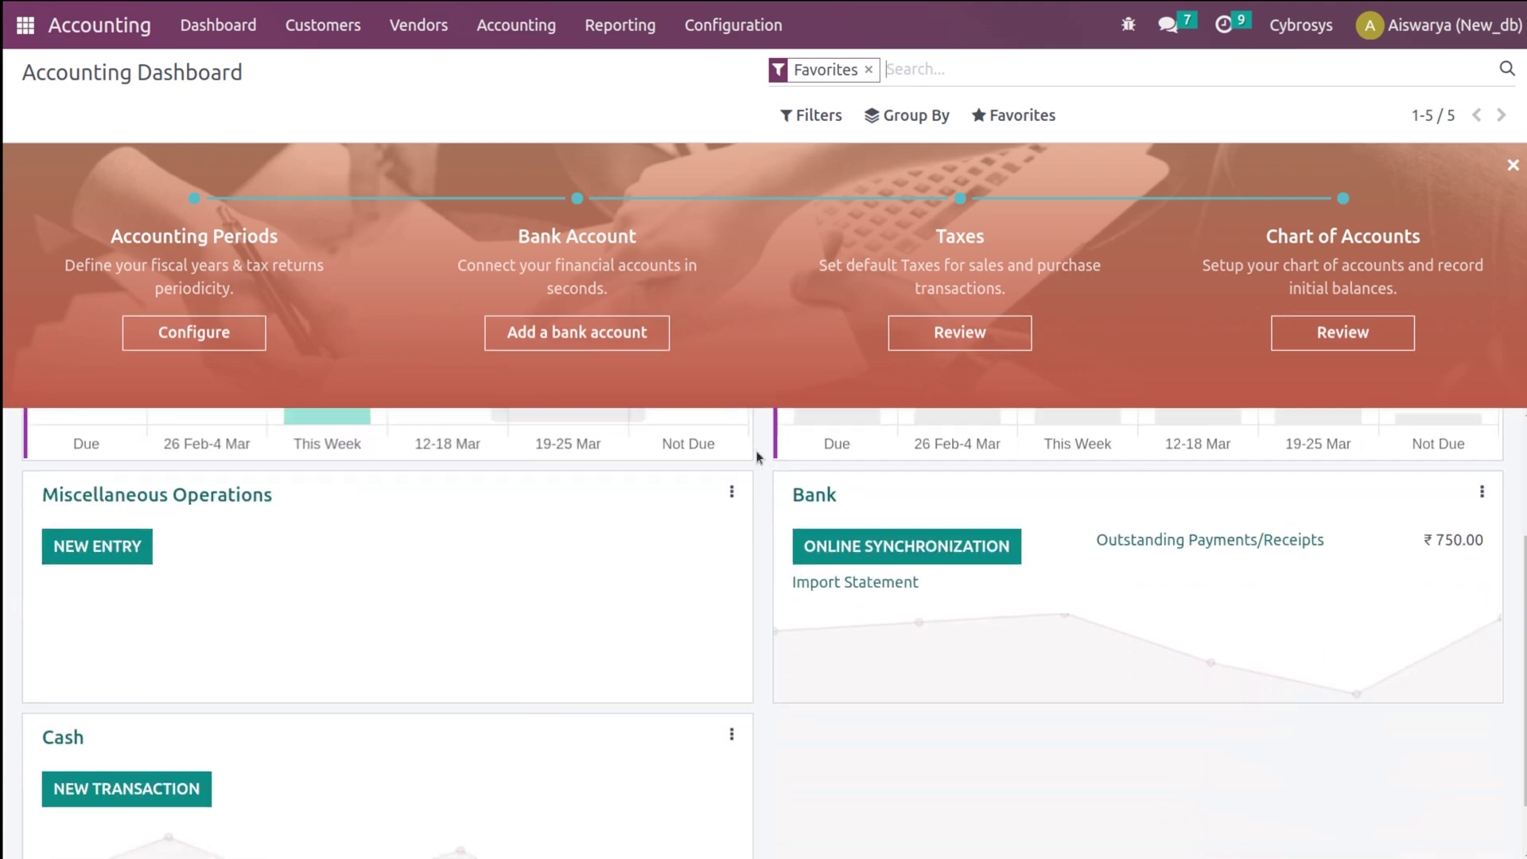
pyautogui.click(821, 497)
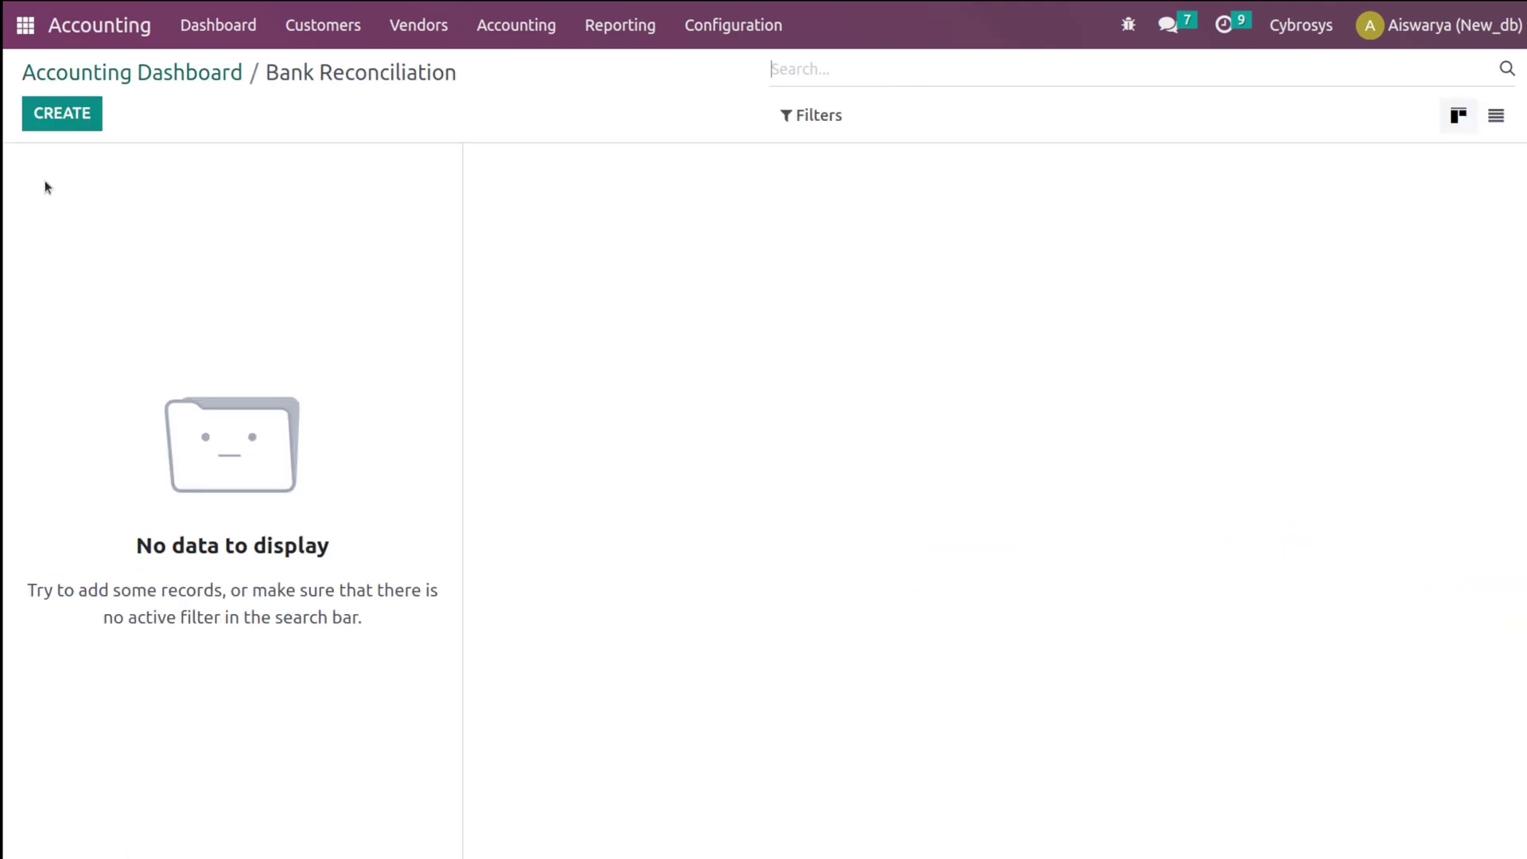
# Create a bank transaction and label it bnk/2023/00004, based on the copied invoice number.
pyautogui.click(63, 121)
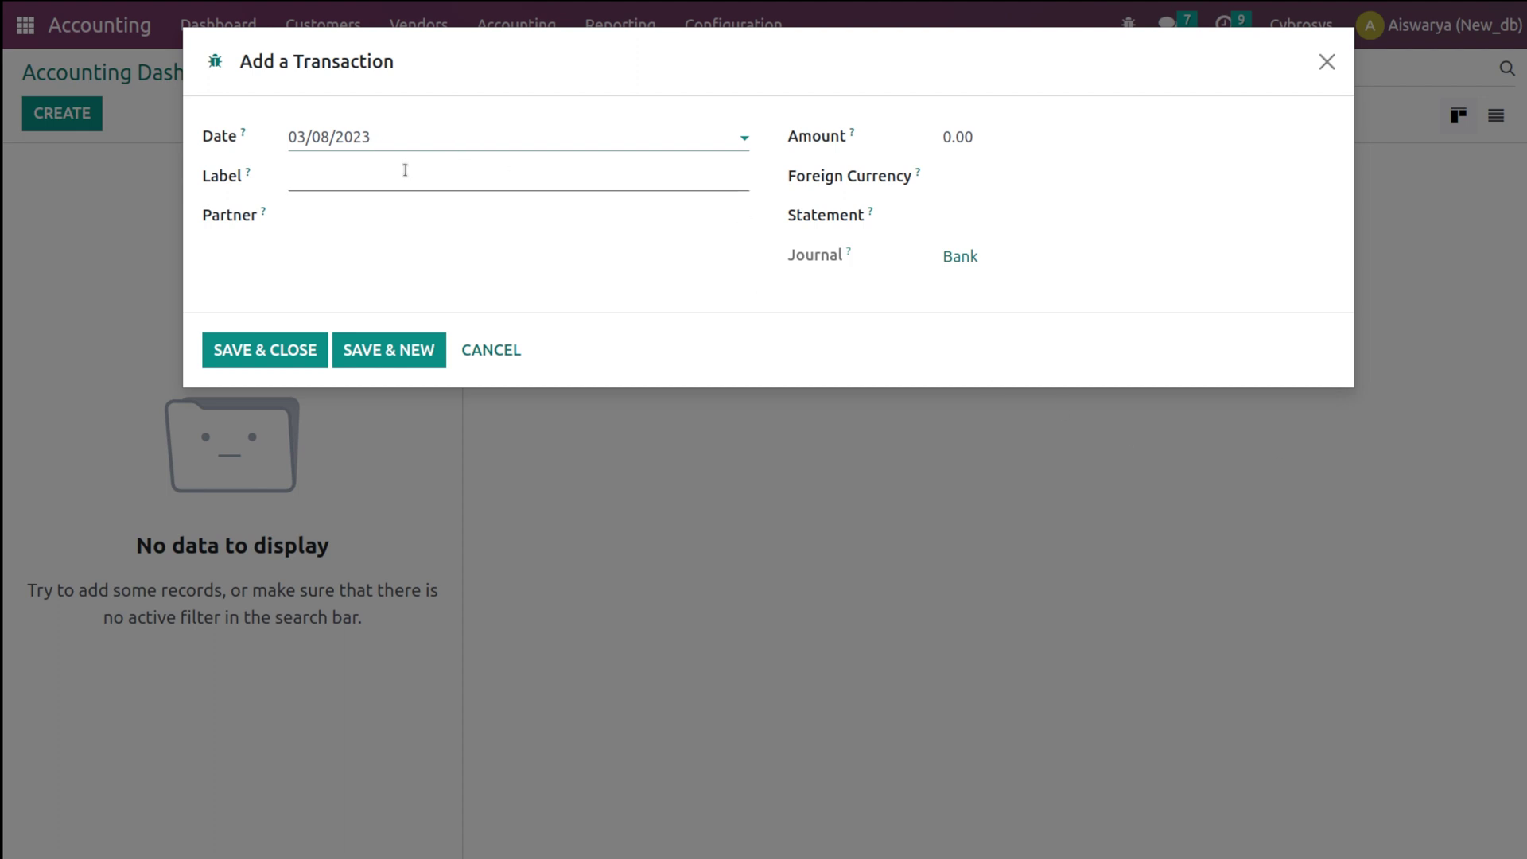
pyautogui.click(401, 177)
pyautogui.hotkey('ctrl', 'v')
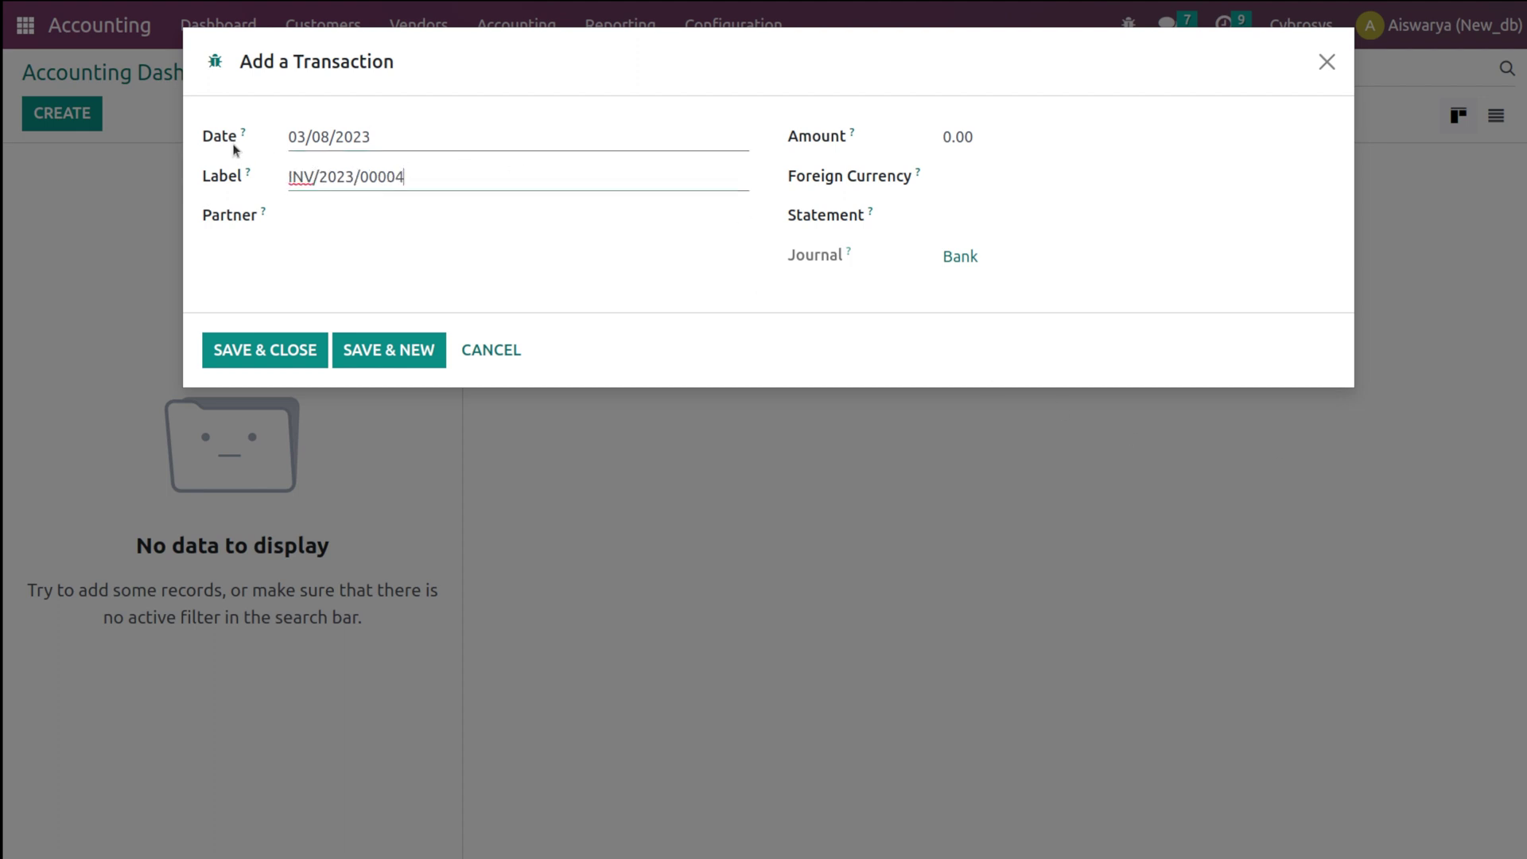
pyautogui.doubleClick(291, 177)
pyautogui.write('bn')
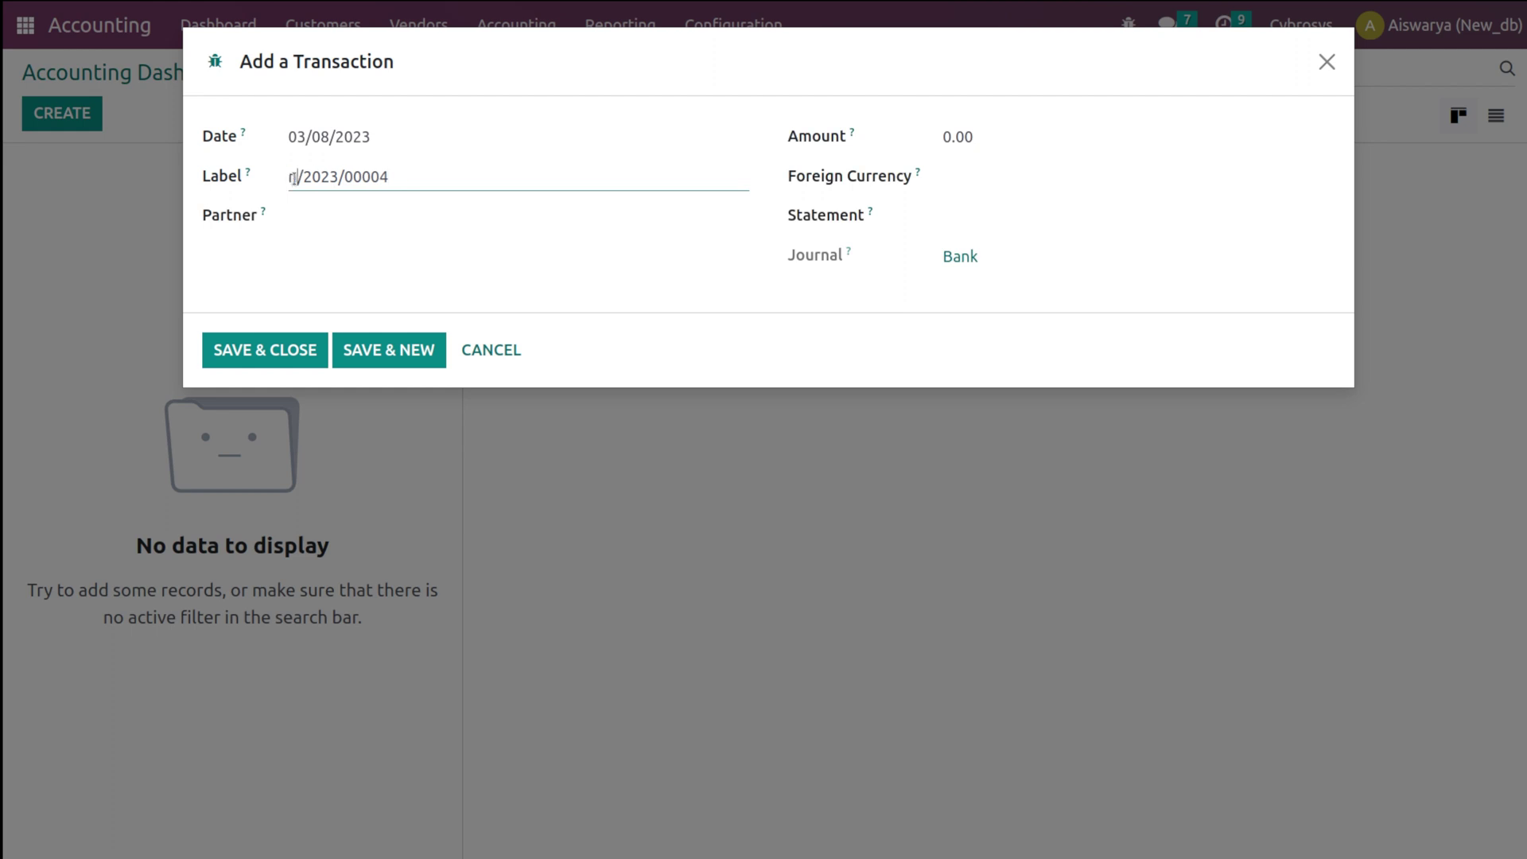
pyautogui.write('k')
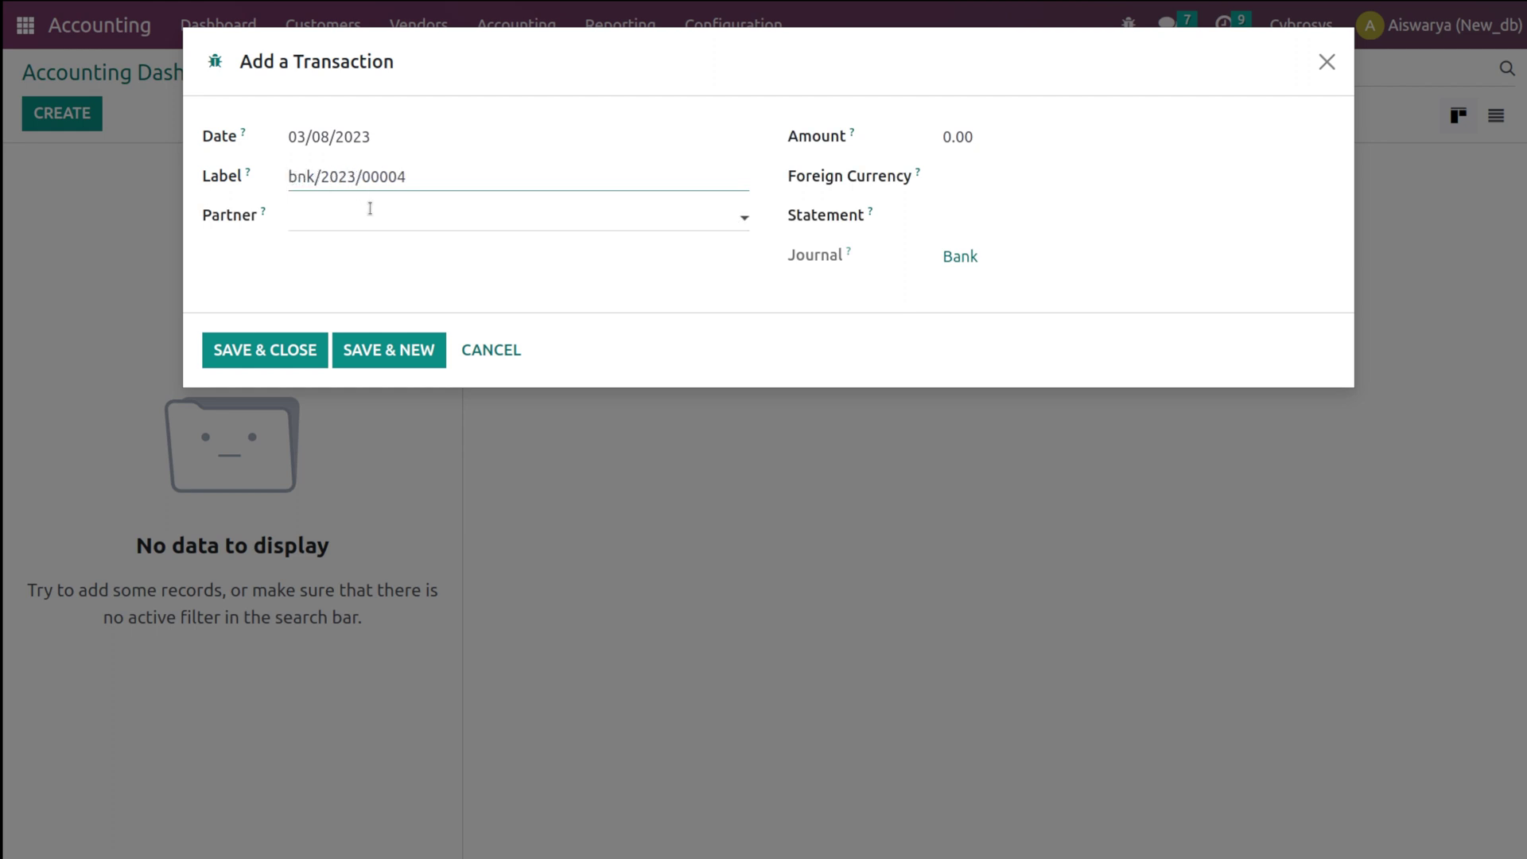
# Set the bank transaction's partner to Deco Addict and its amount to 750.
pyautogui.click(382, 222)
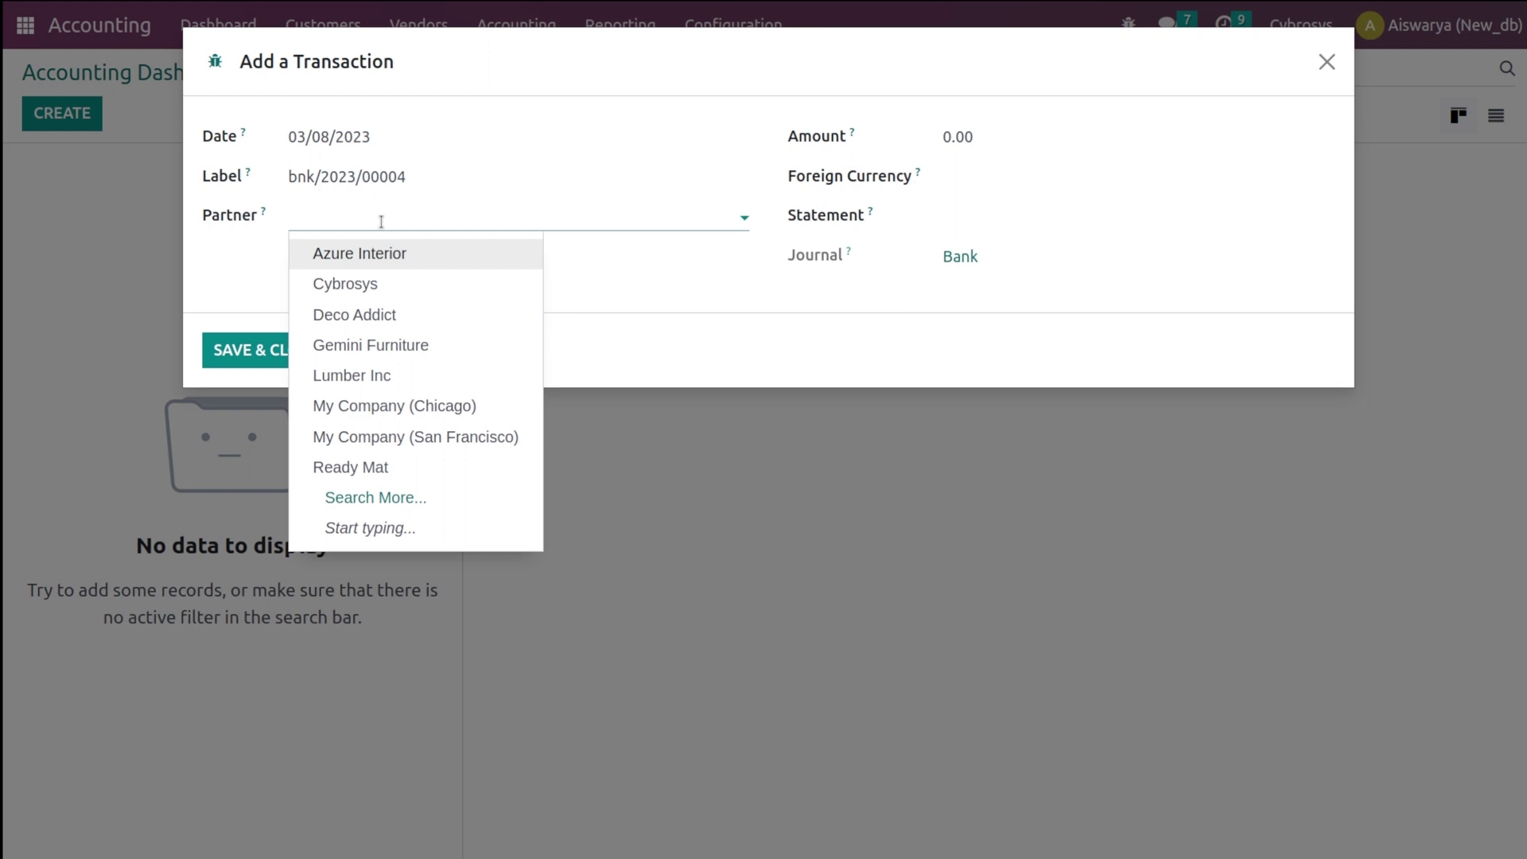
pyautogui.click(358, 315)
pyautogui.click(946, 142)
pyautogui.write('750')
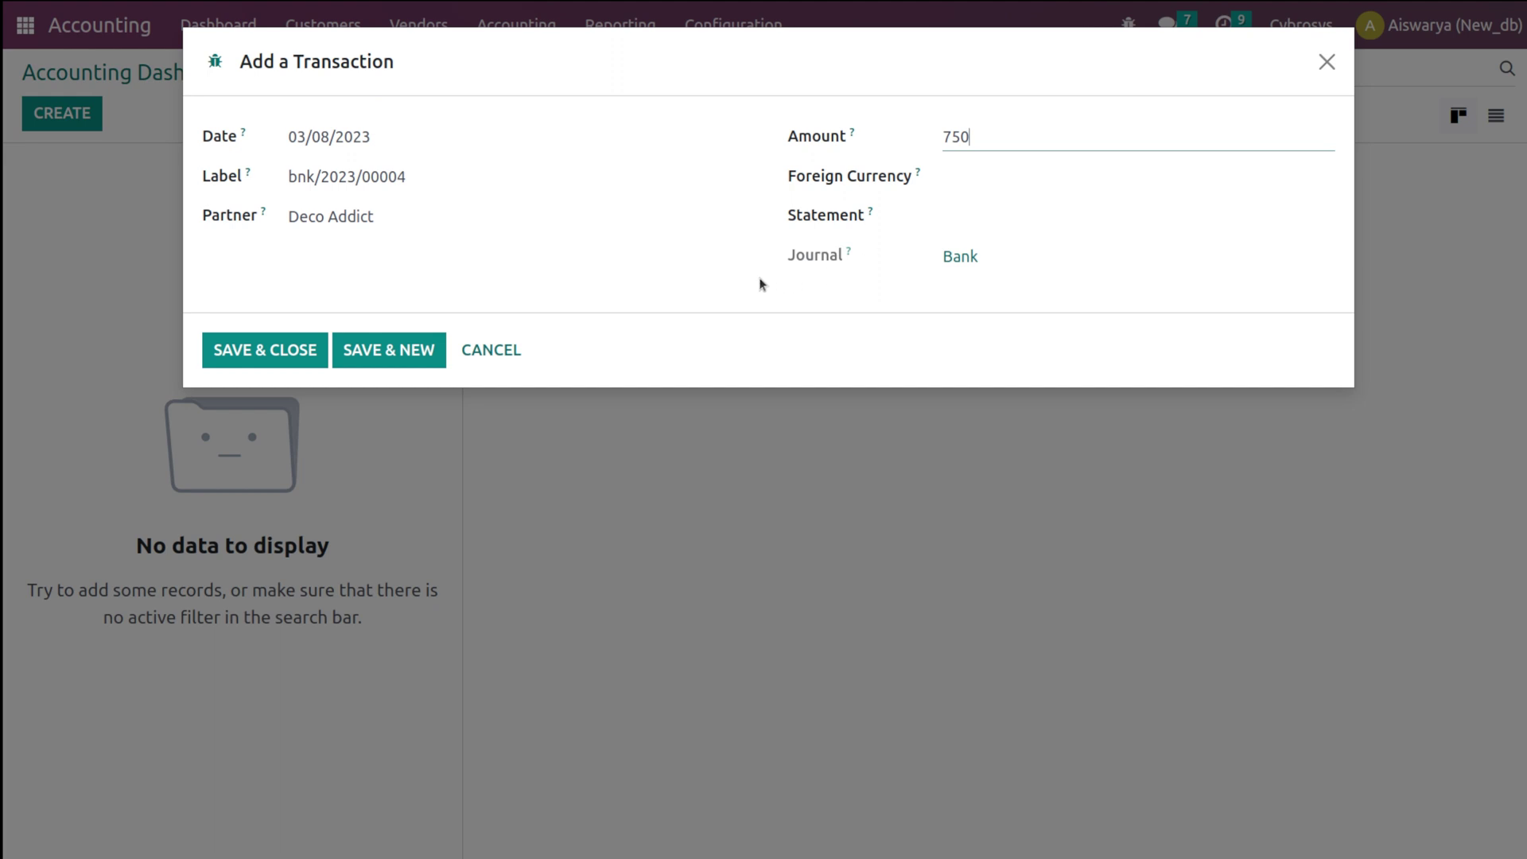
# Save and close the Deco Addict bank transaction and open it to show its reconciliation entries.
pyautogui.click(632, 287)
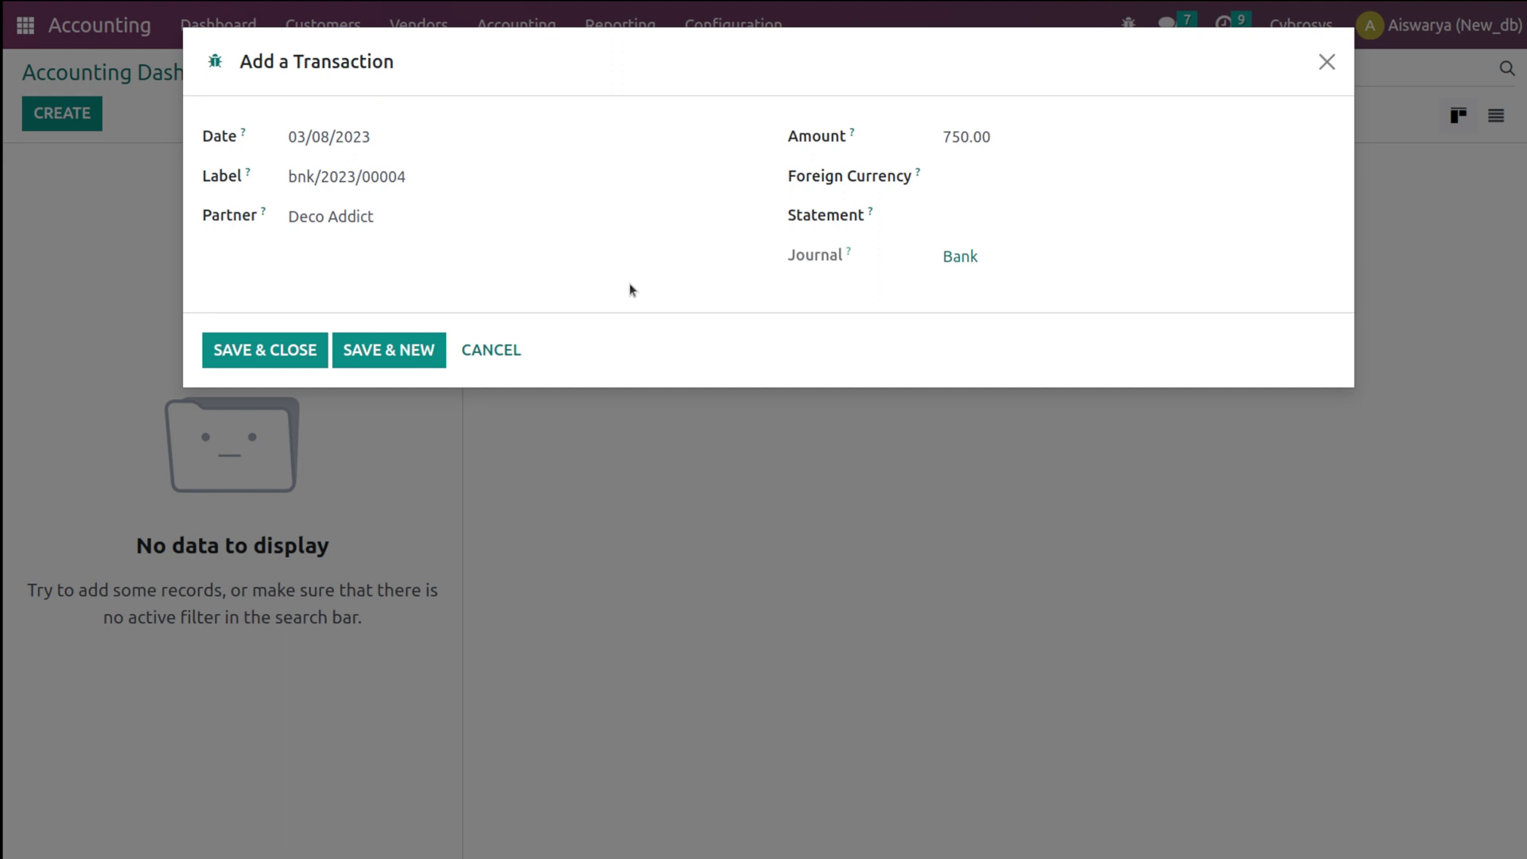
pyautogui.click(282, 363)
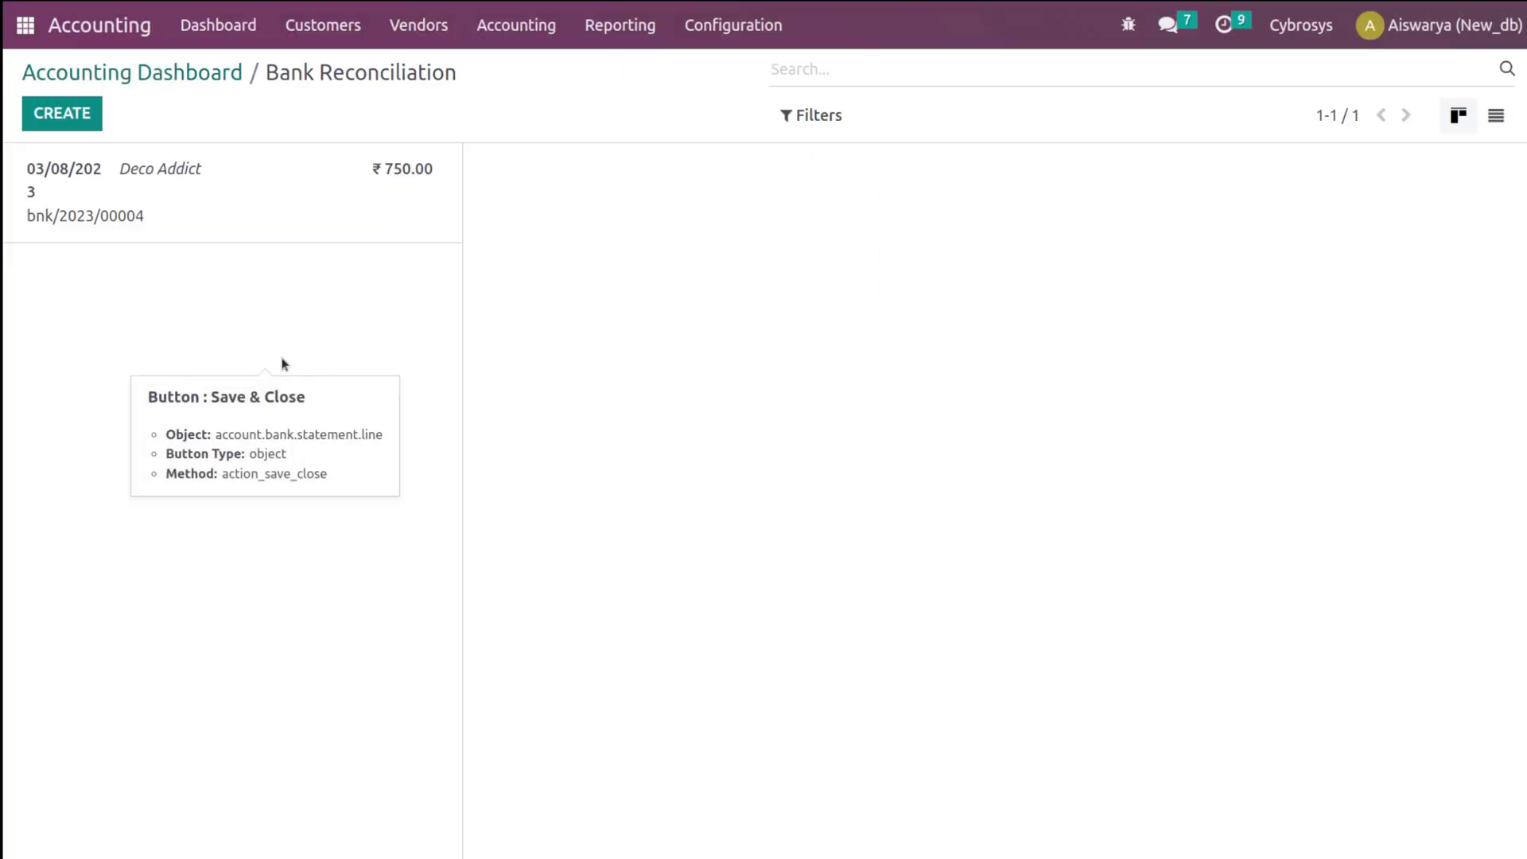
pyautogui.click(267, 225)
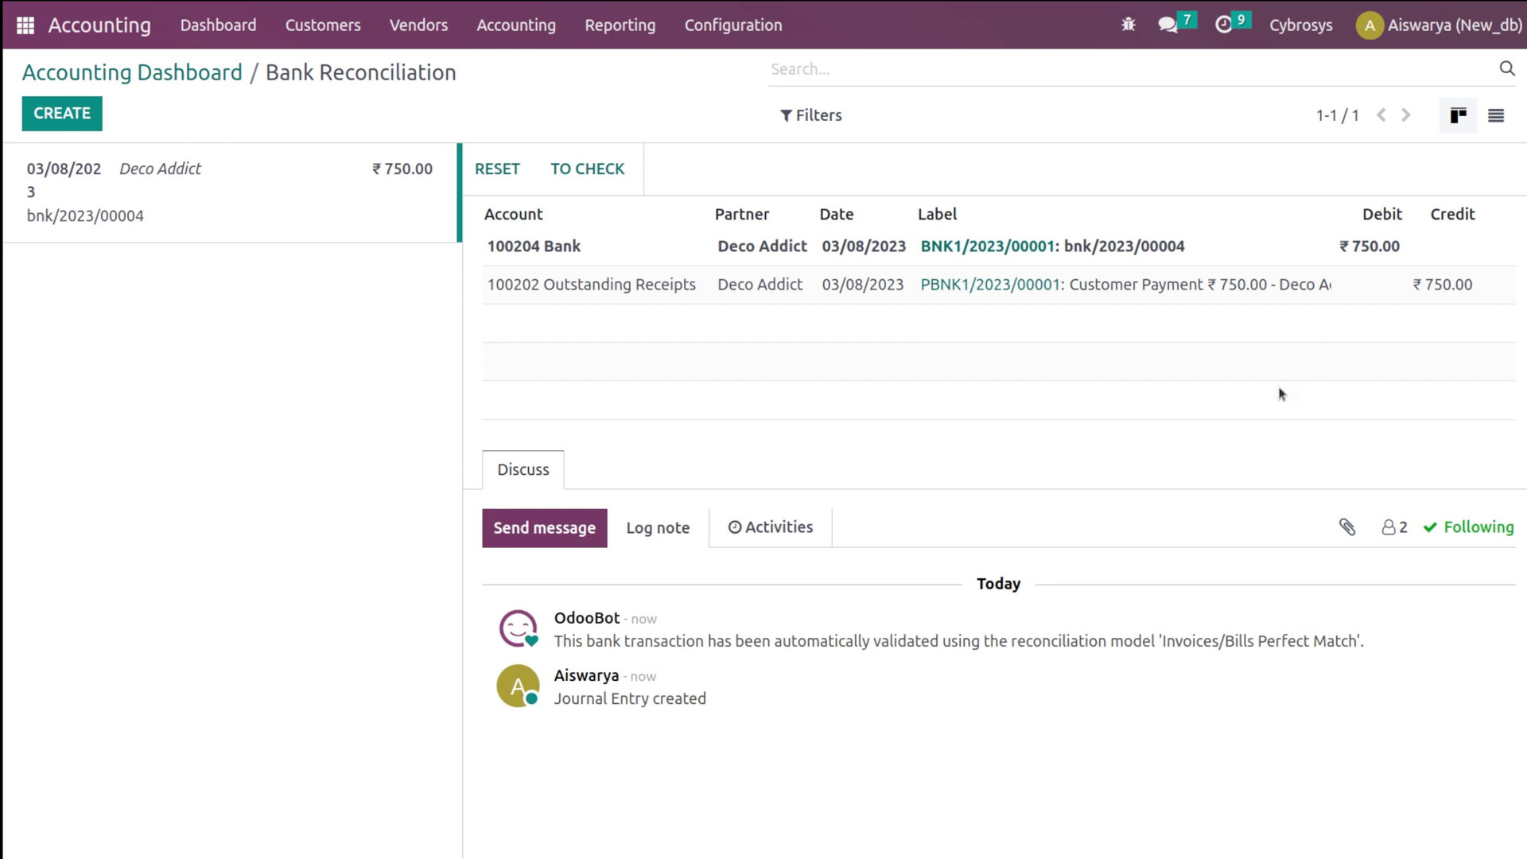
# View the customer payment matched to the bank transaction and return to the bank reconciliation.
pyautogui.click(949, 285)
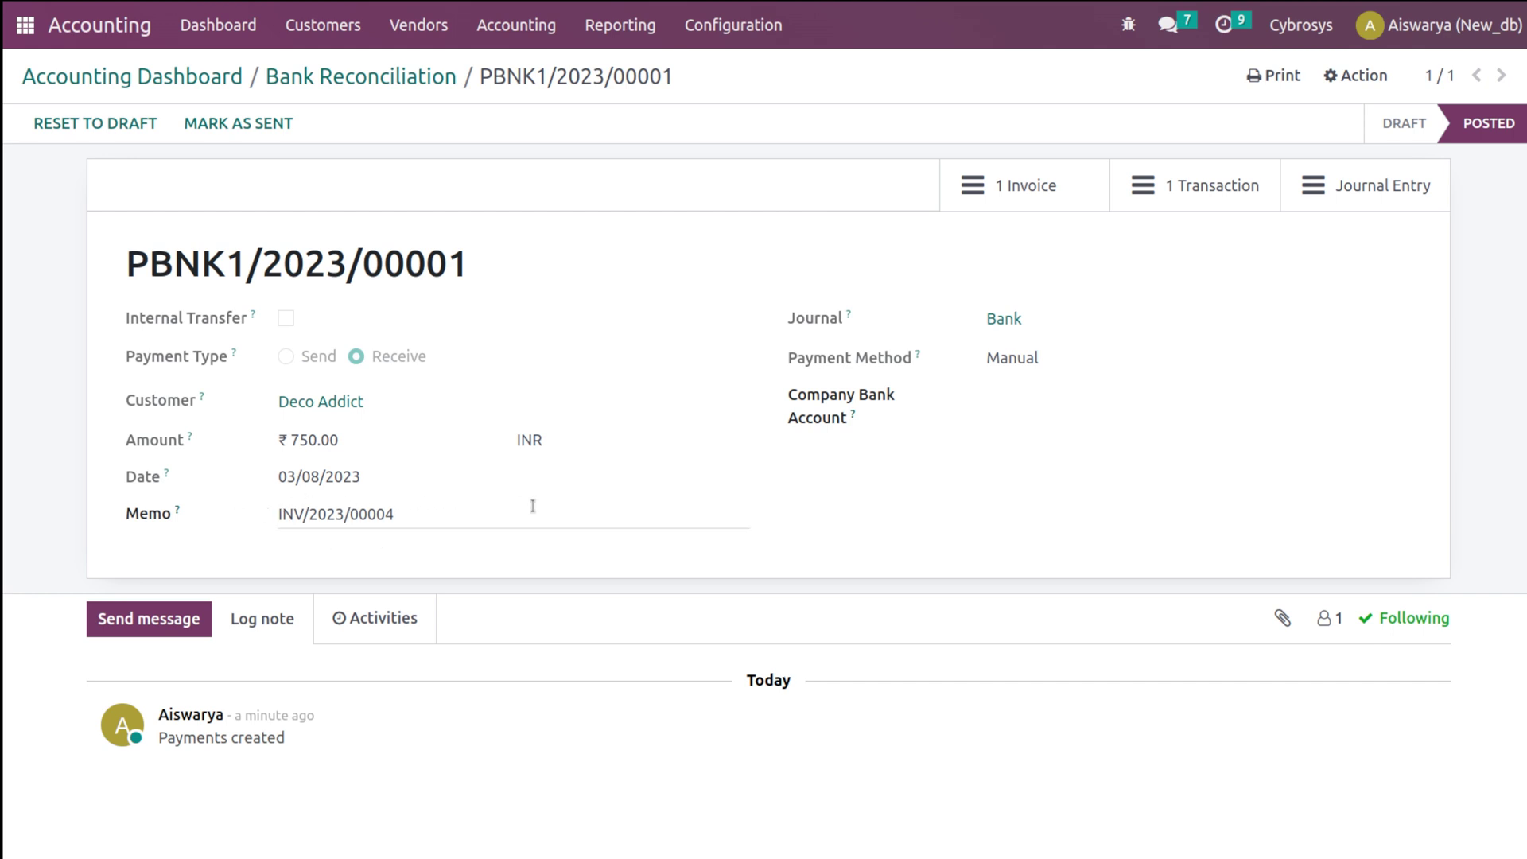
pyautogui.click(427, 74)
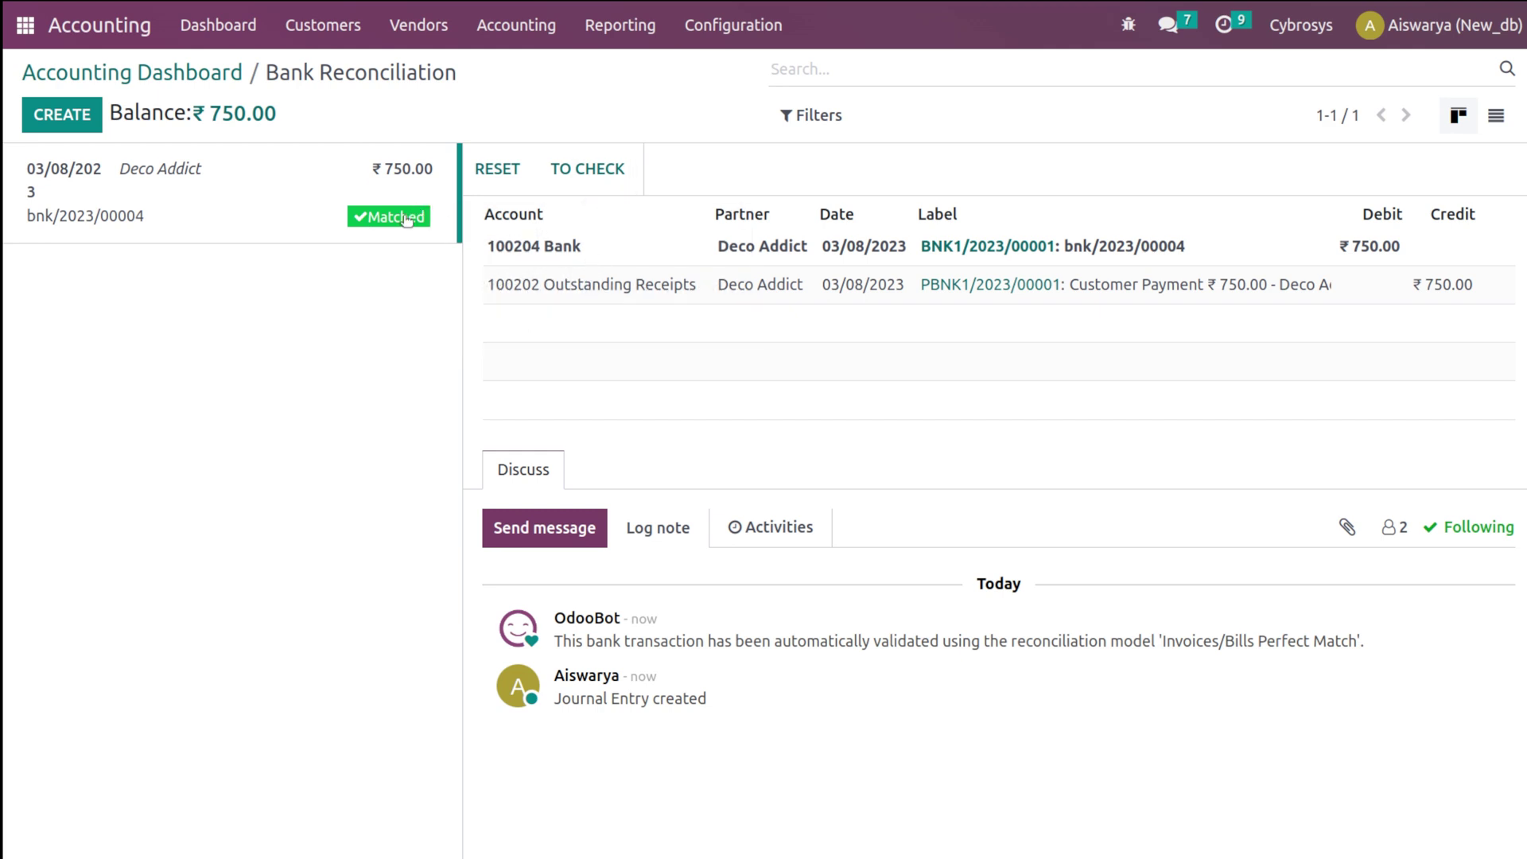
# Reset the reconciliation of the Deco Addict transaction and validate it again against the customer payment.
pyautogui.click(521, 172)
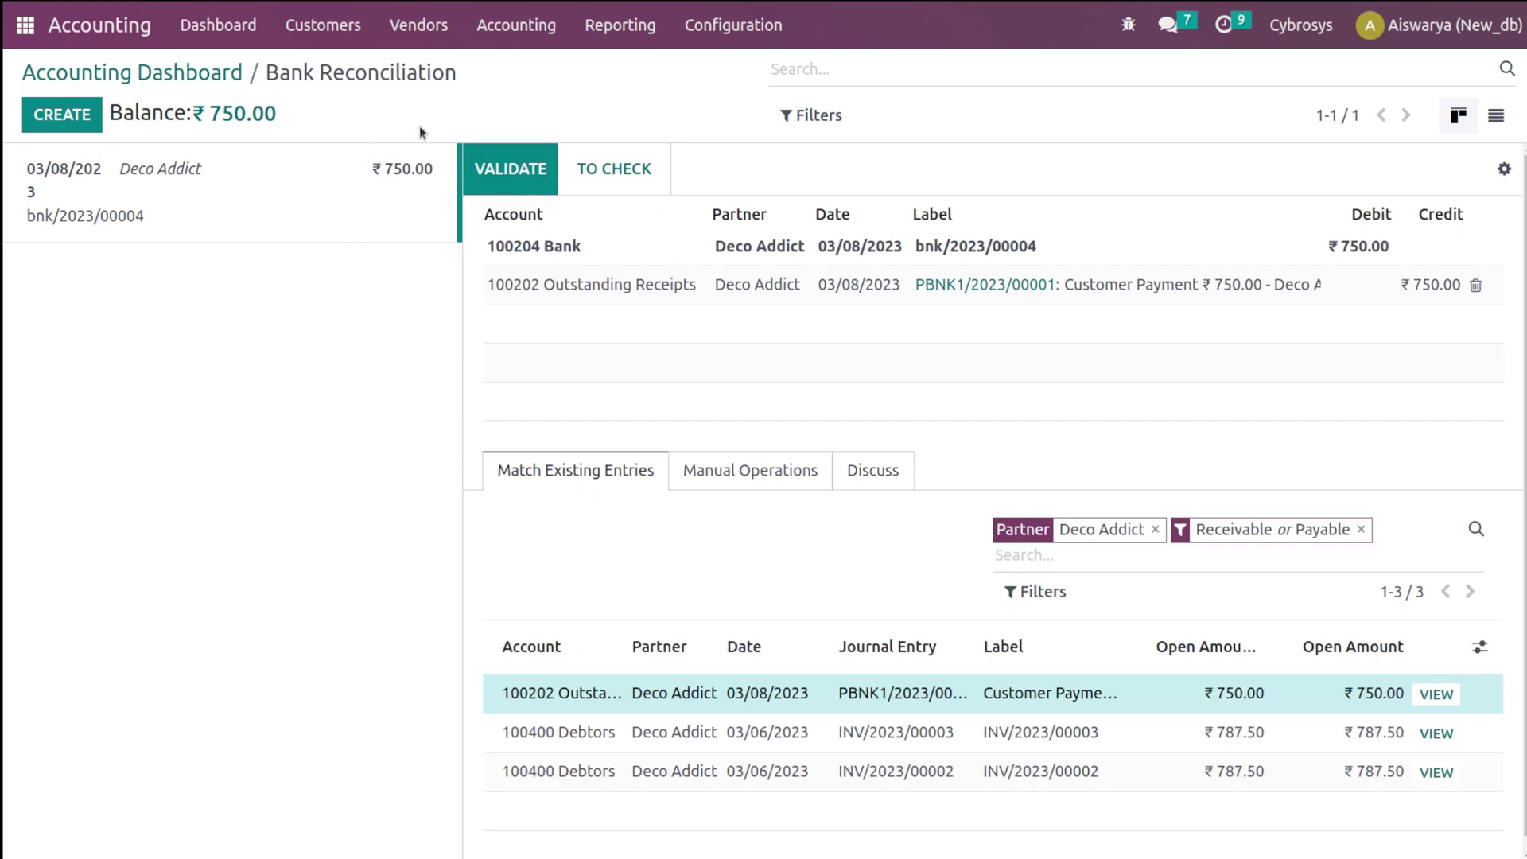
pyautogui.click(511, 169)
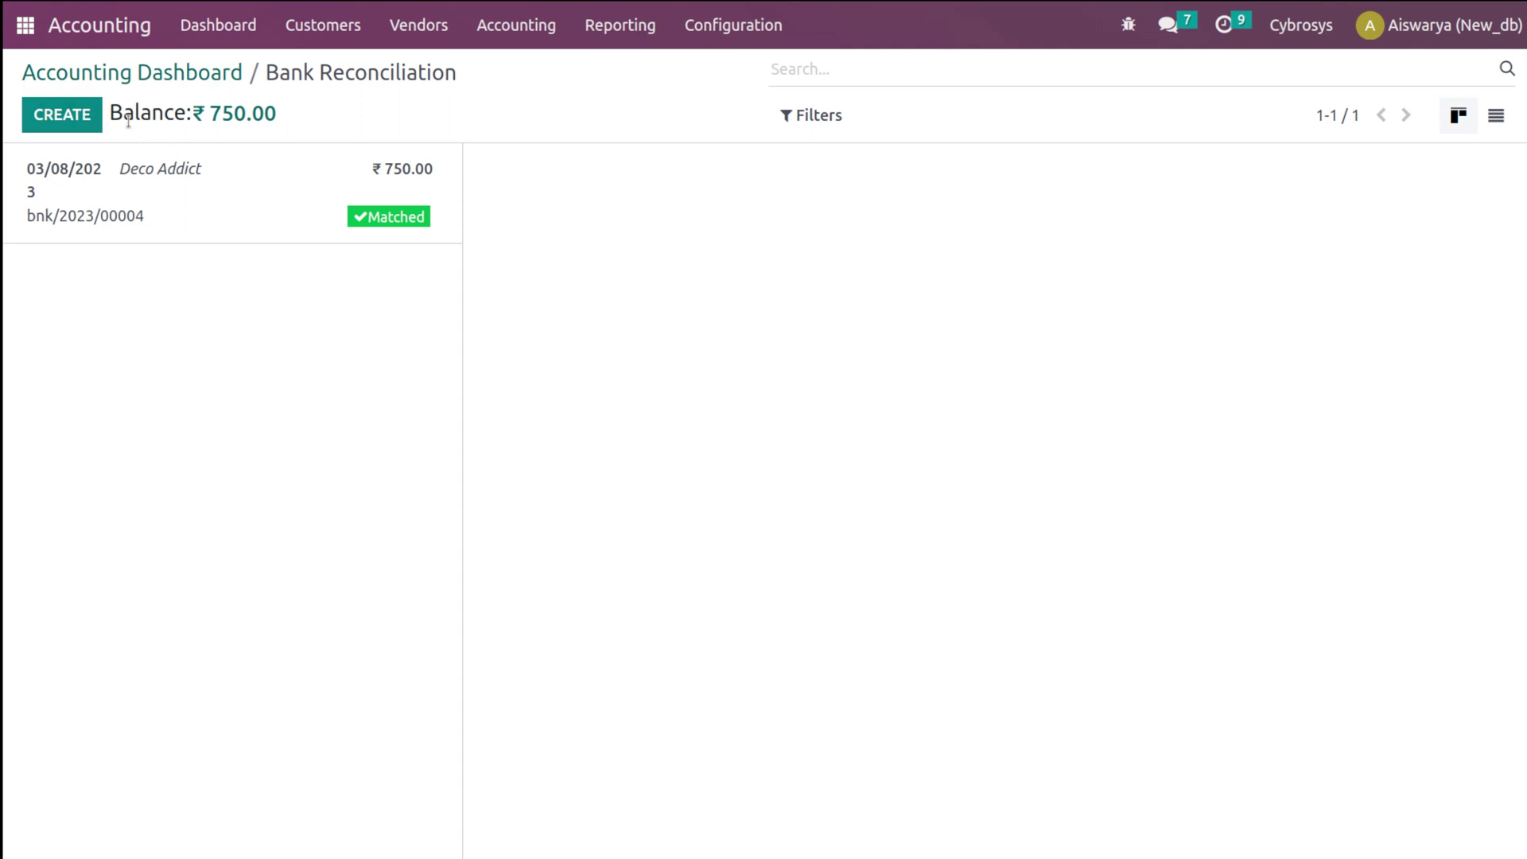
# View the bank reconciliation report behind the journal balance and return to the transaction list.
pyautogui.click(241, 121)
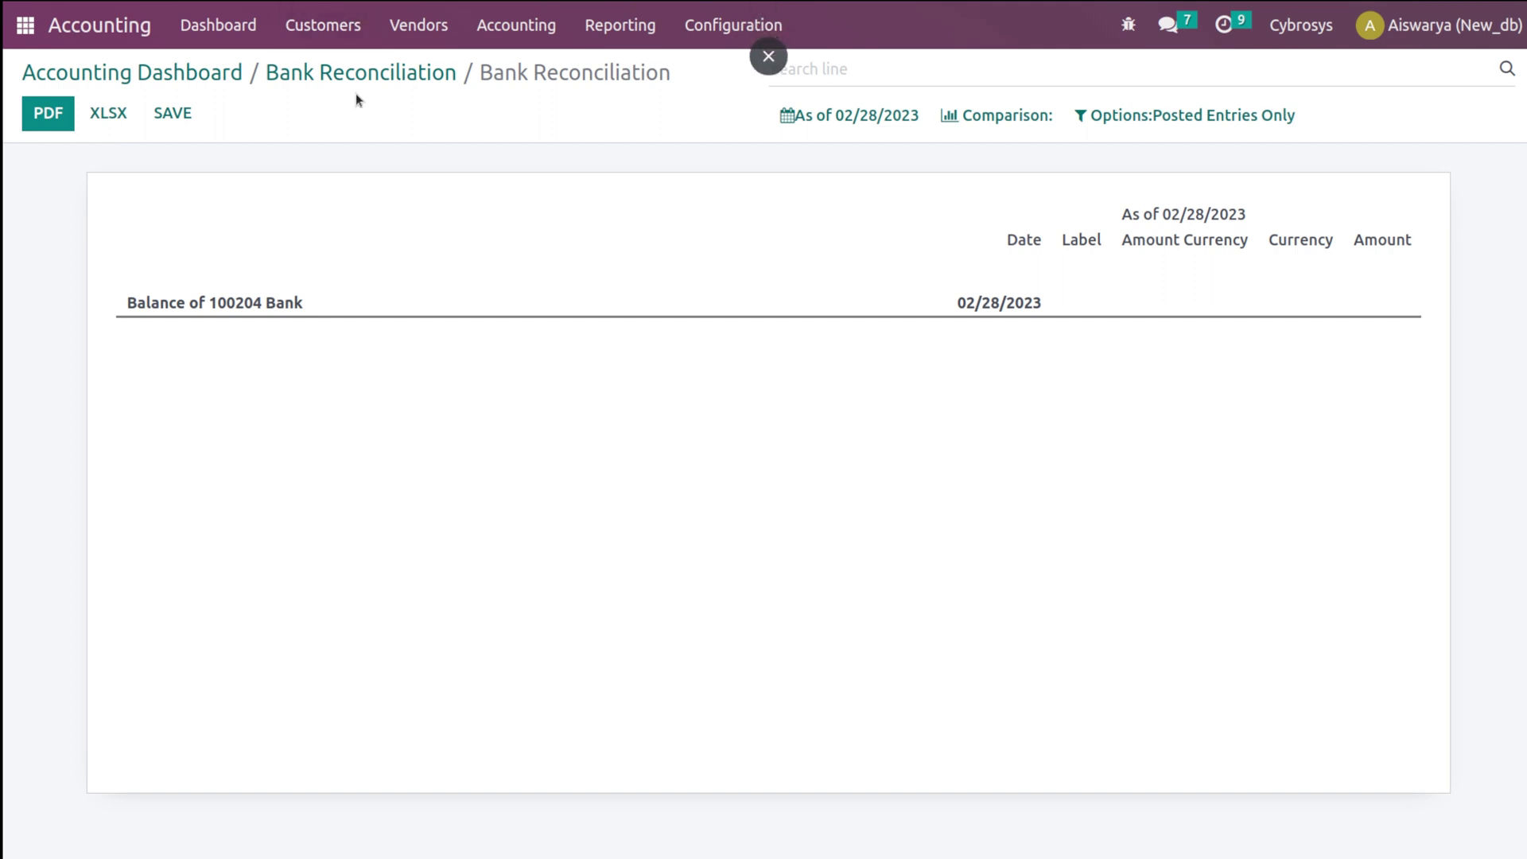
pyautogui.click(408, 73)
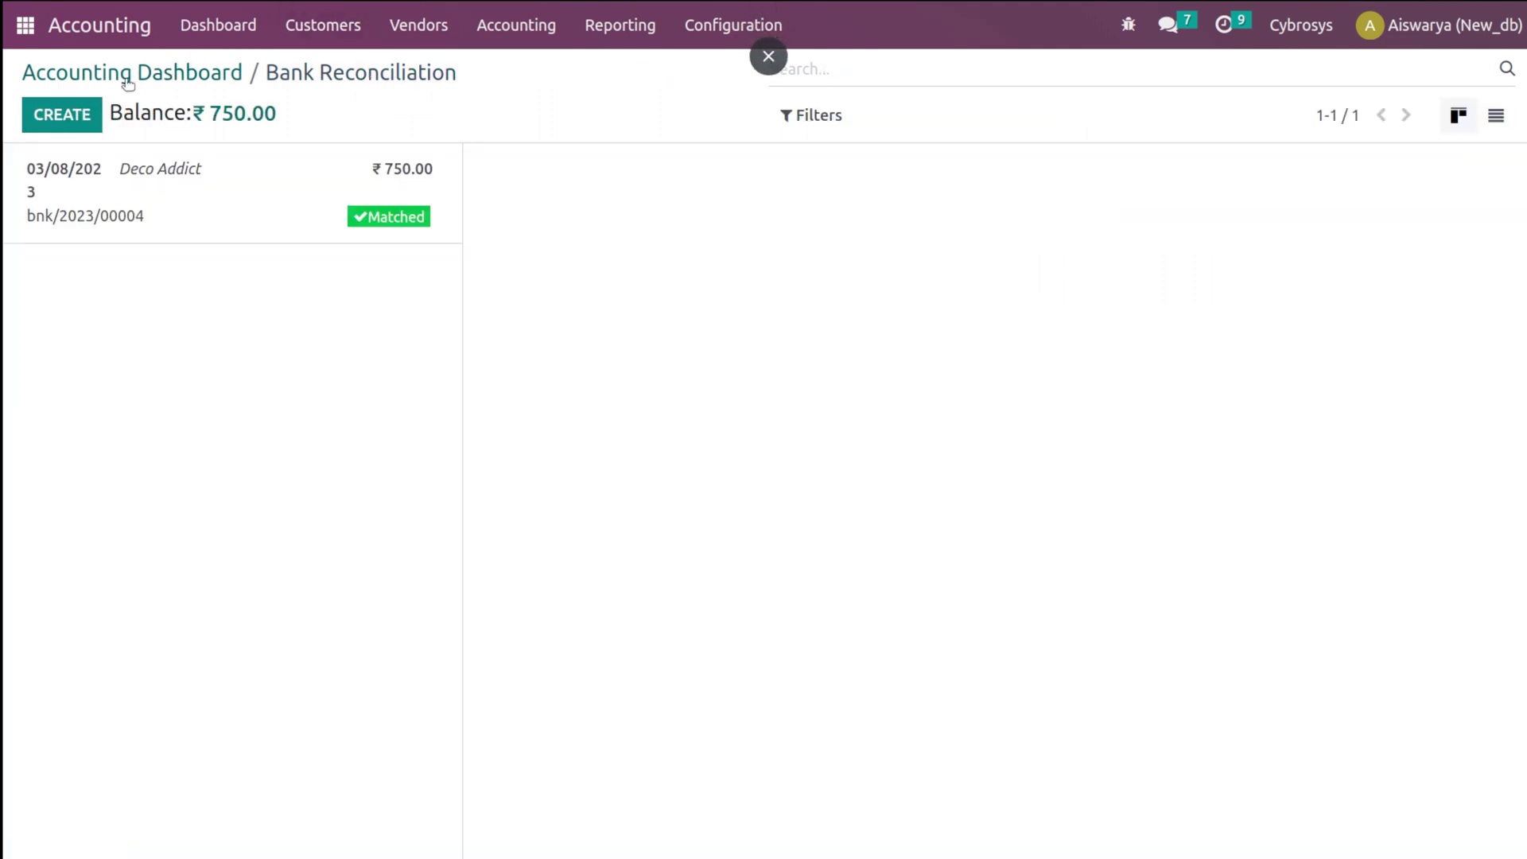
# Create a new vendor bill with Deco Addict as the vendor.
pyautogui.click(428, 29)
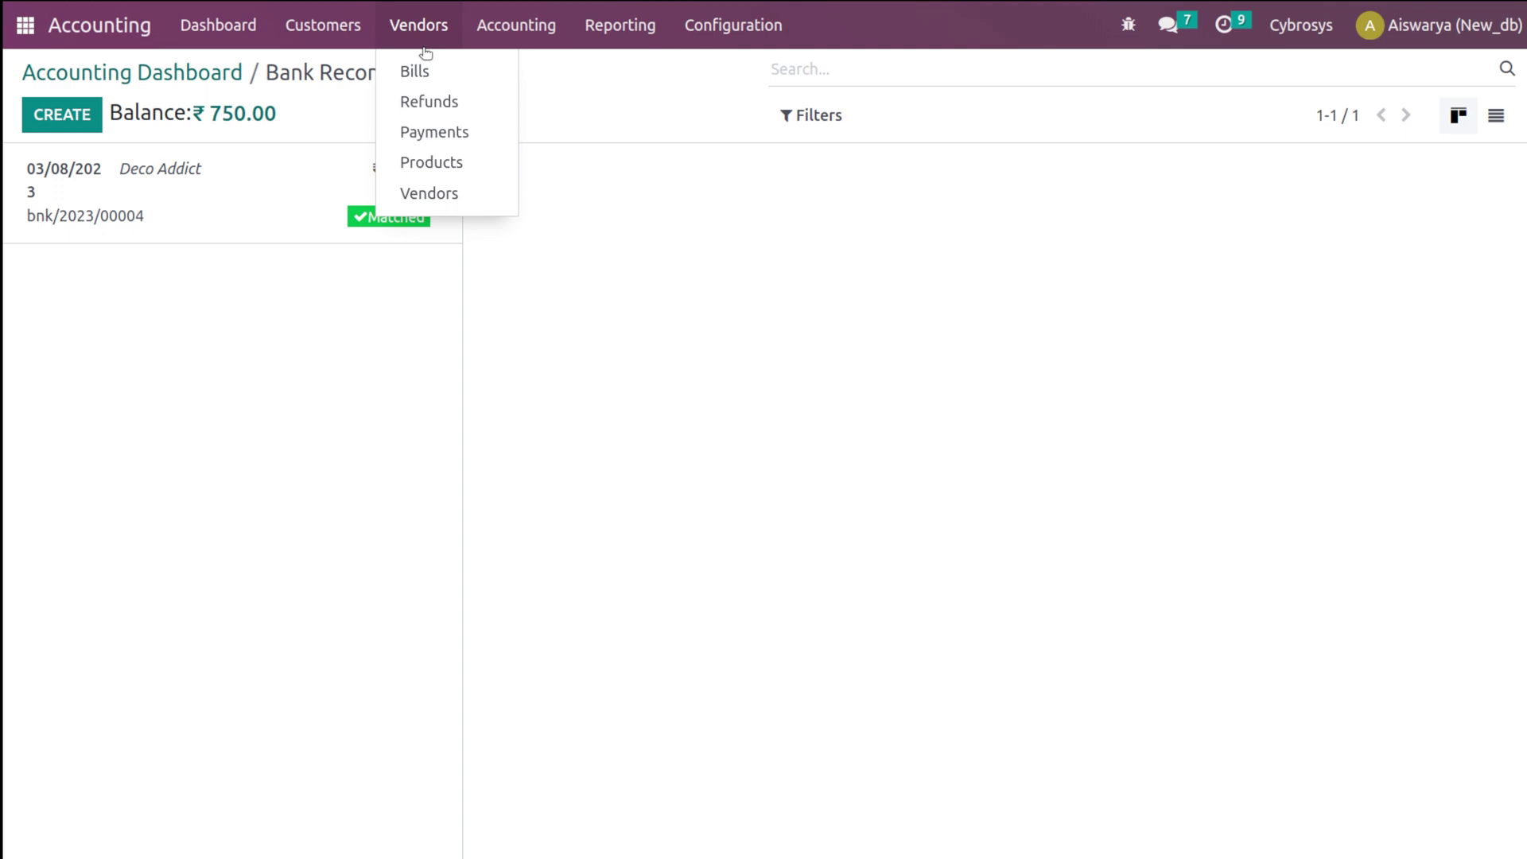
pyautogui.click(429, 76)
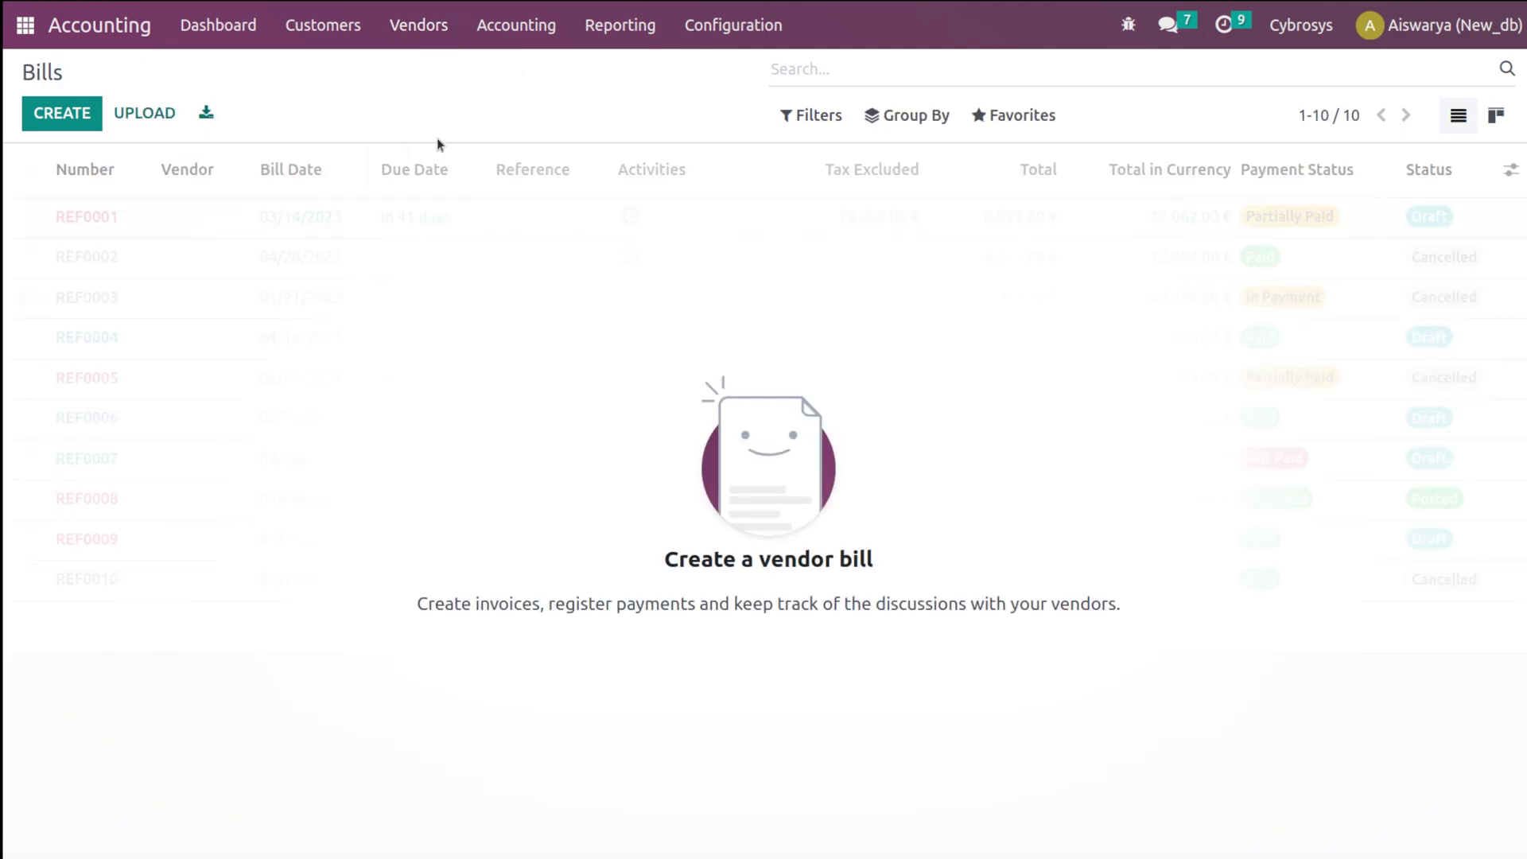
pyautogui.click(68, 114)
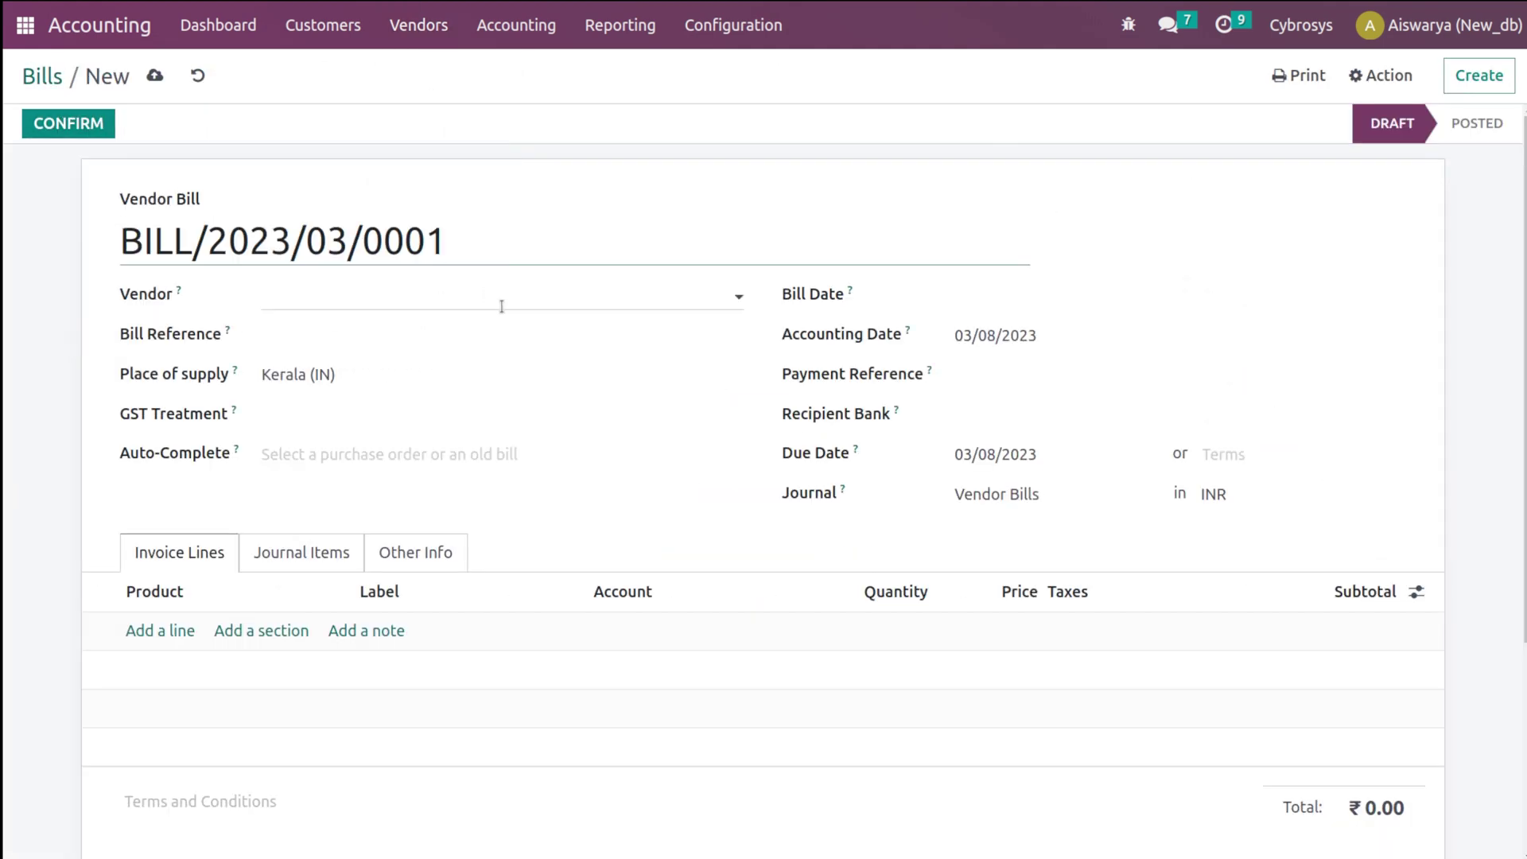
pyautogui.click(372, 301)
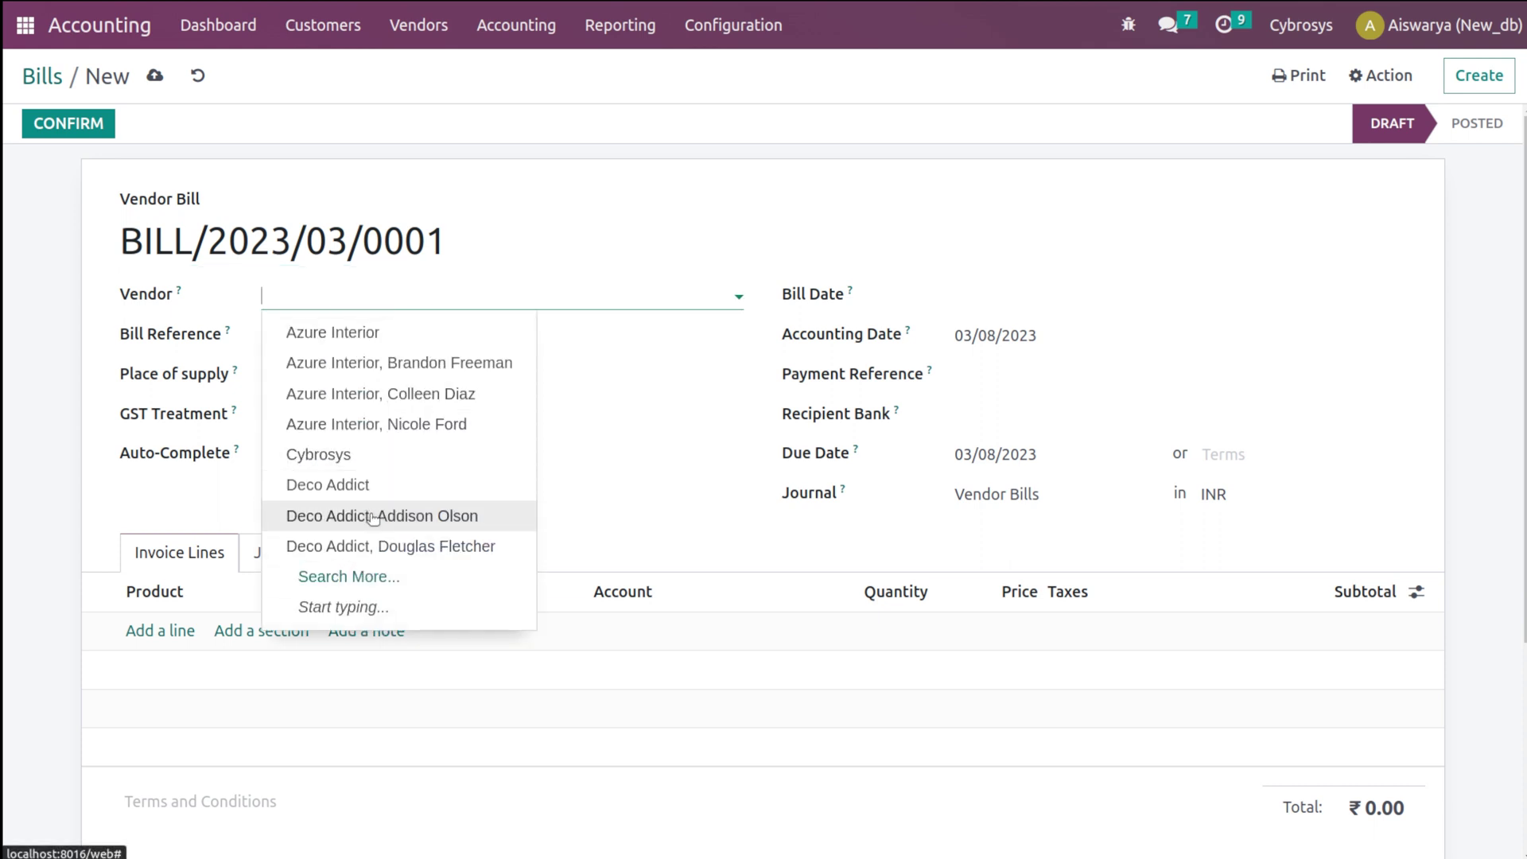
pyautogui.click(388, 485)
# Set the vendor bill's date to 03/08/2023 and its GST treatment to Consumer.
pyautogui.click(334, 412)
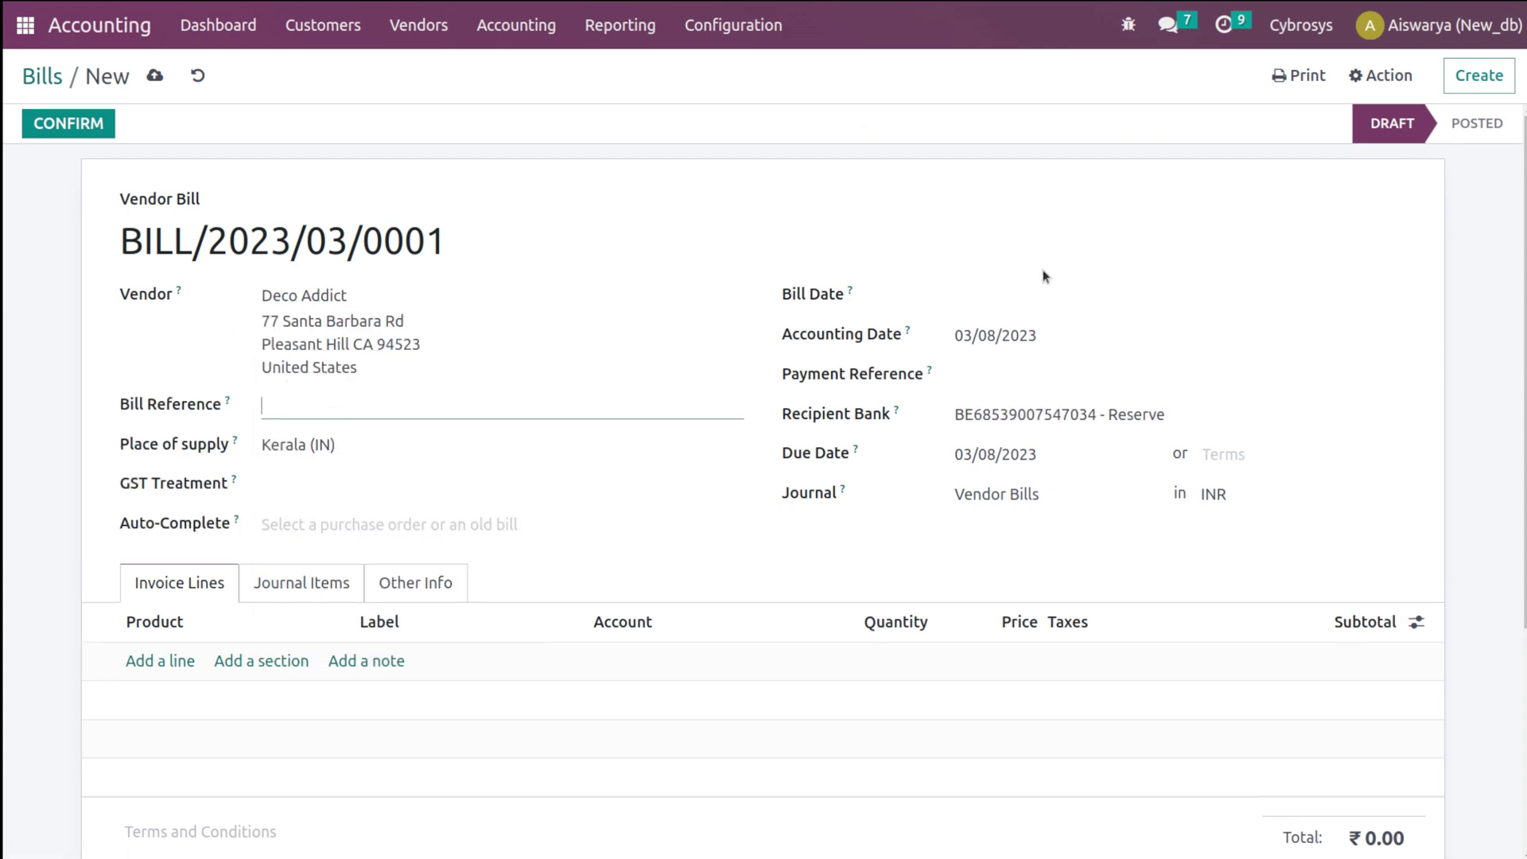
pyautogui.click(1026, 299)
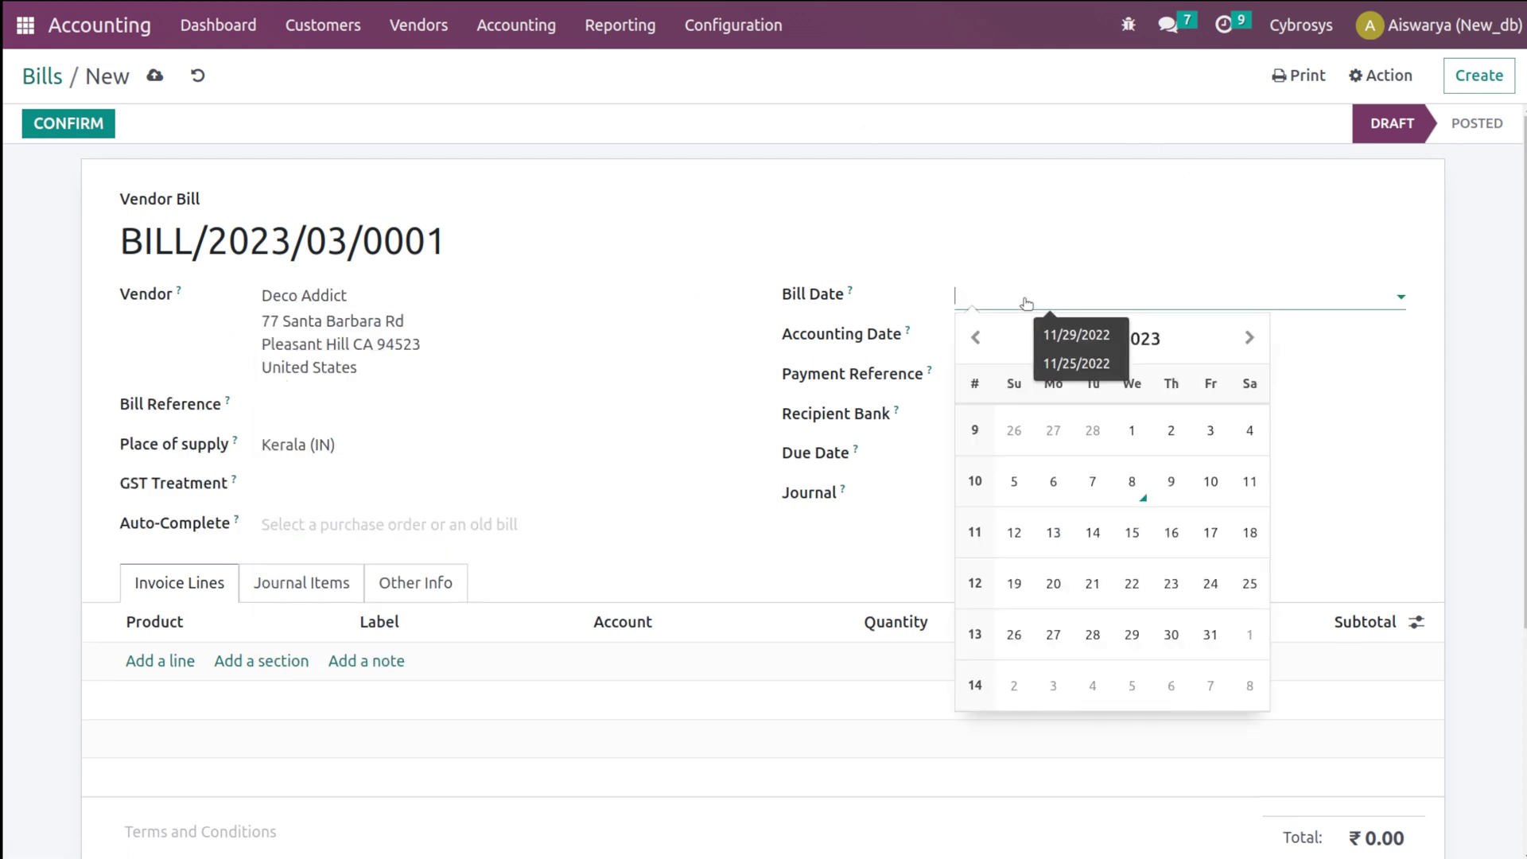
pyautogui.click(1148, 500)
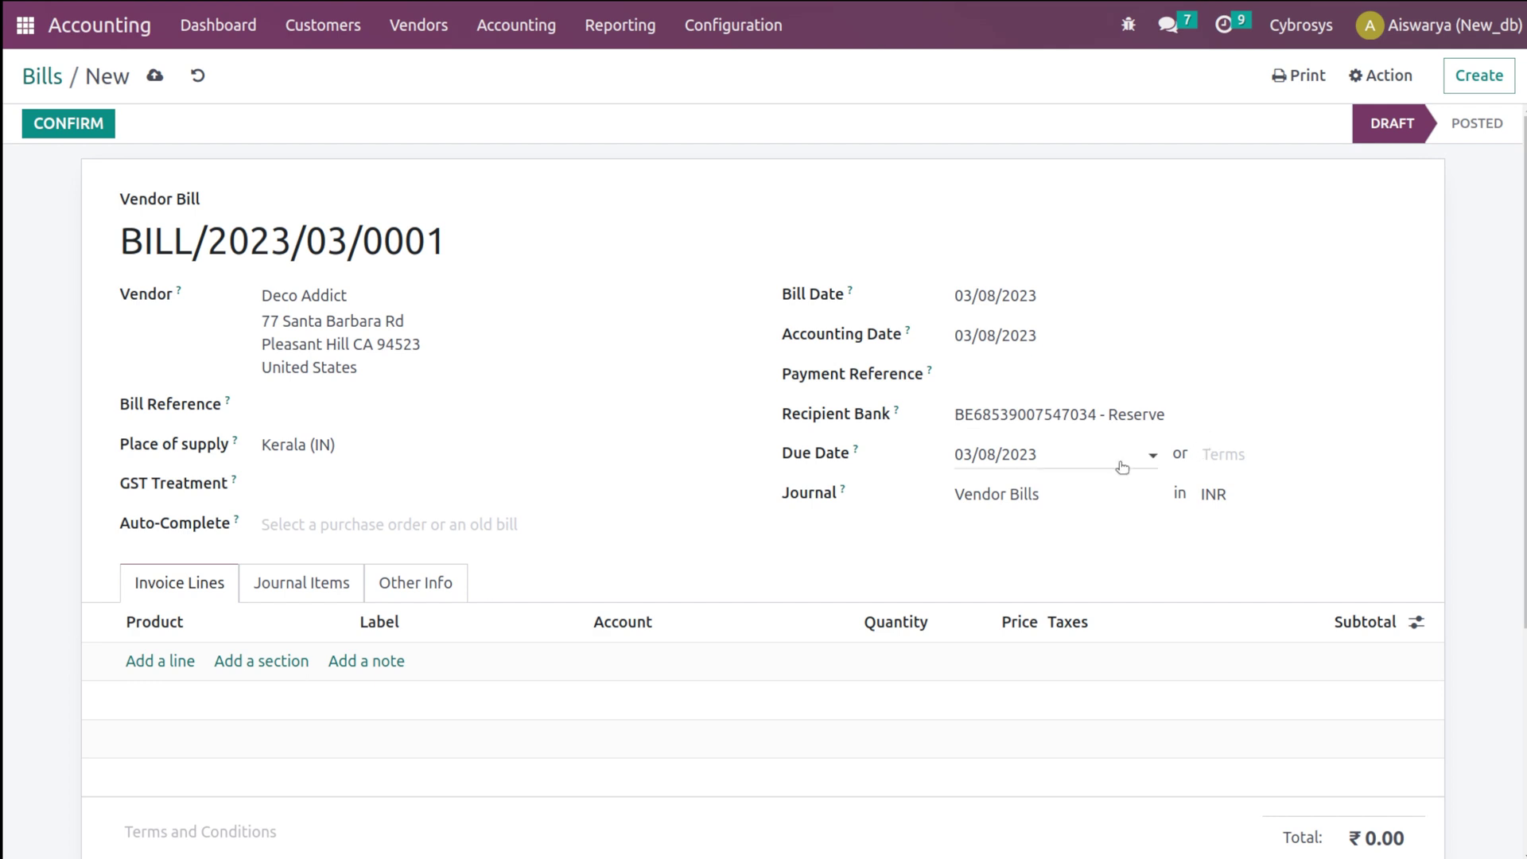
pyautogui.click(362, 490)
pyautogui.click(342, 574)
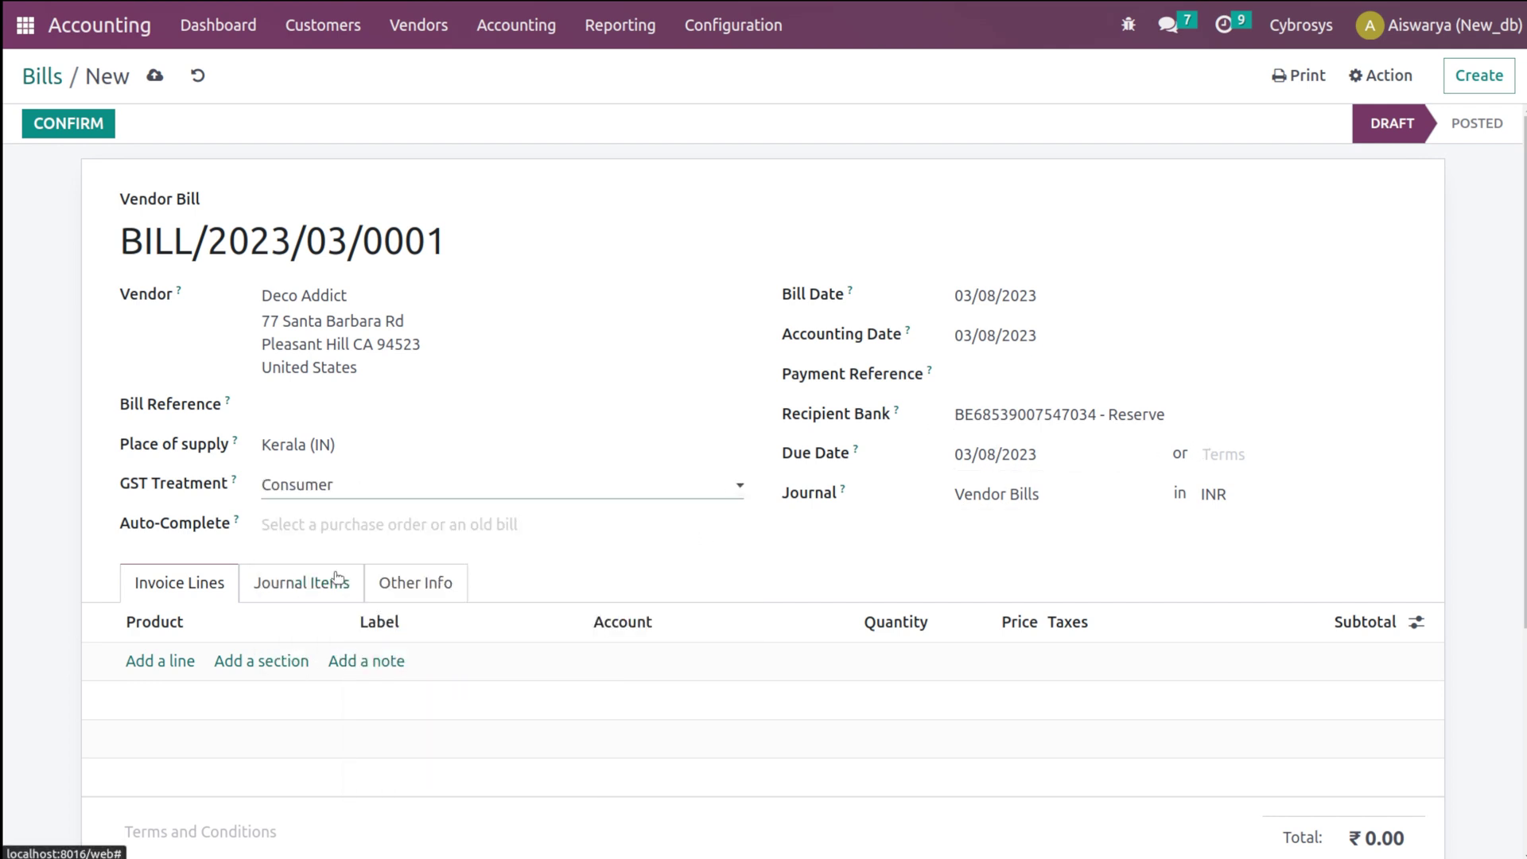
# Add a bill line for [DESK0005] Customizable Desk (Custom, White) with quantity 5 and price 5550, and remove its GST 5% tax.
pyautogui.click(158, 663)
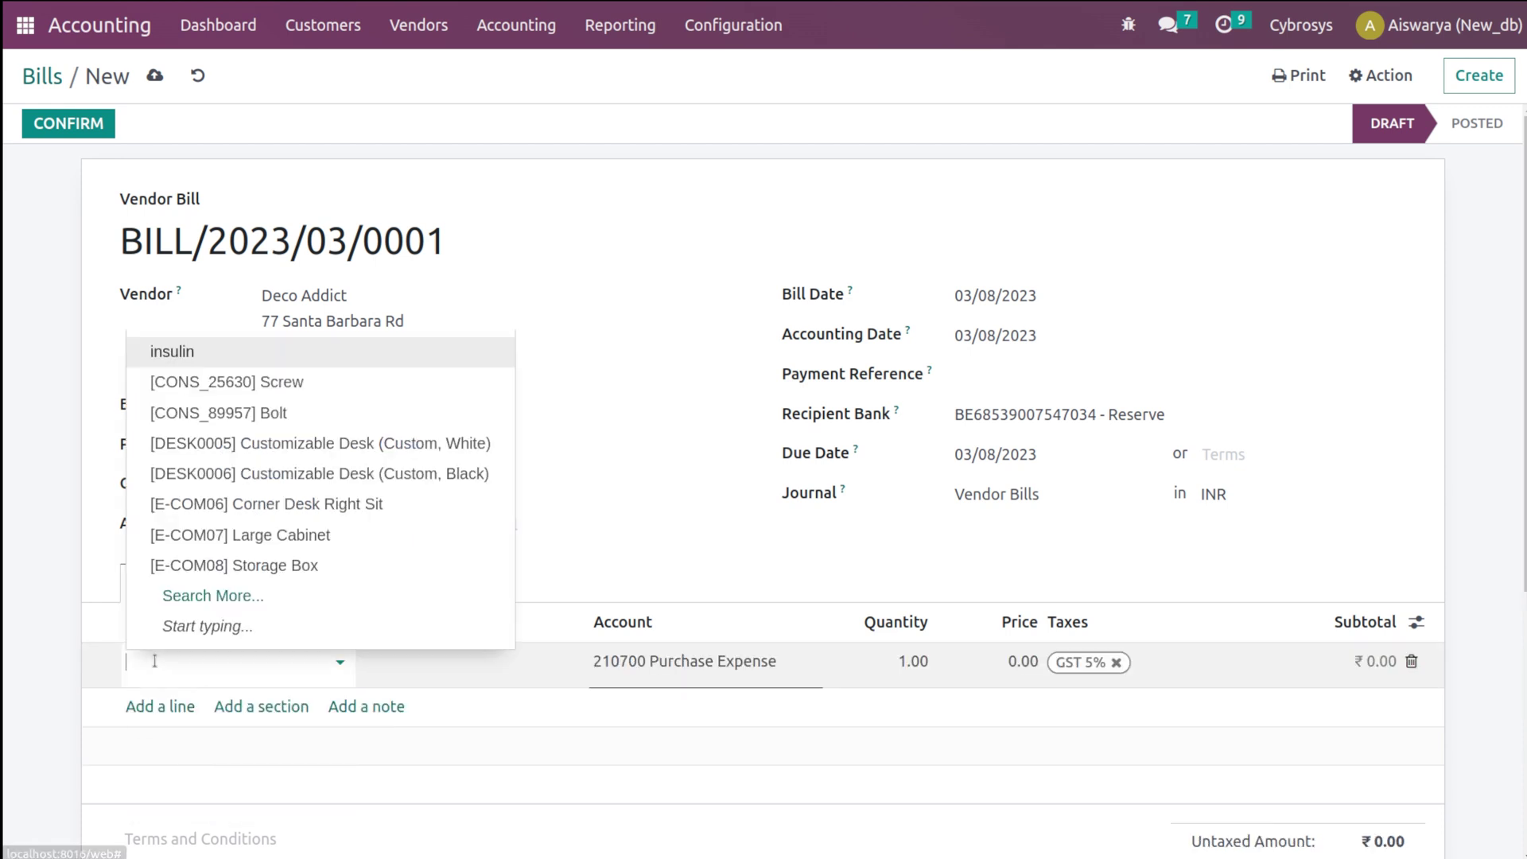
pyautogui.click(330, 443)
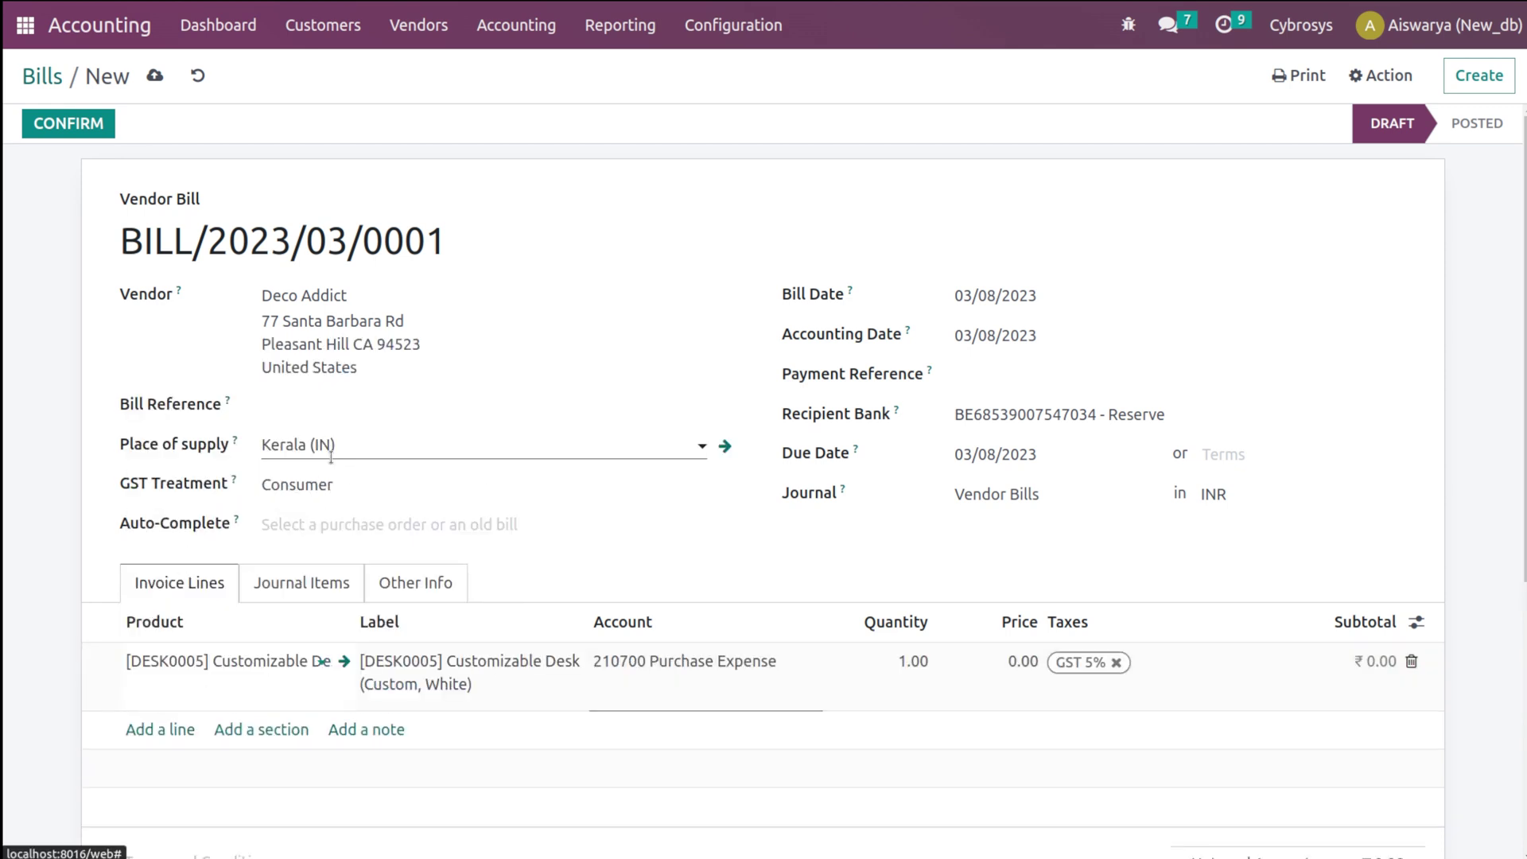
pyautogui.click(925, 657)
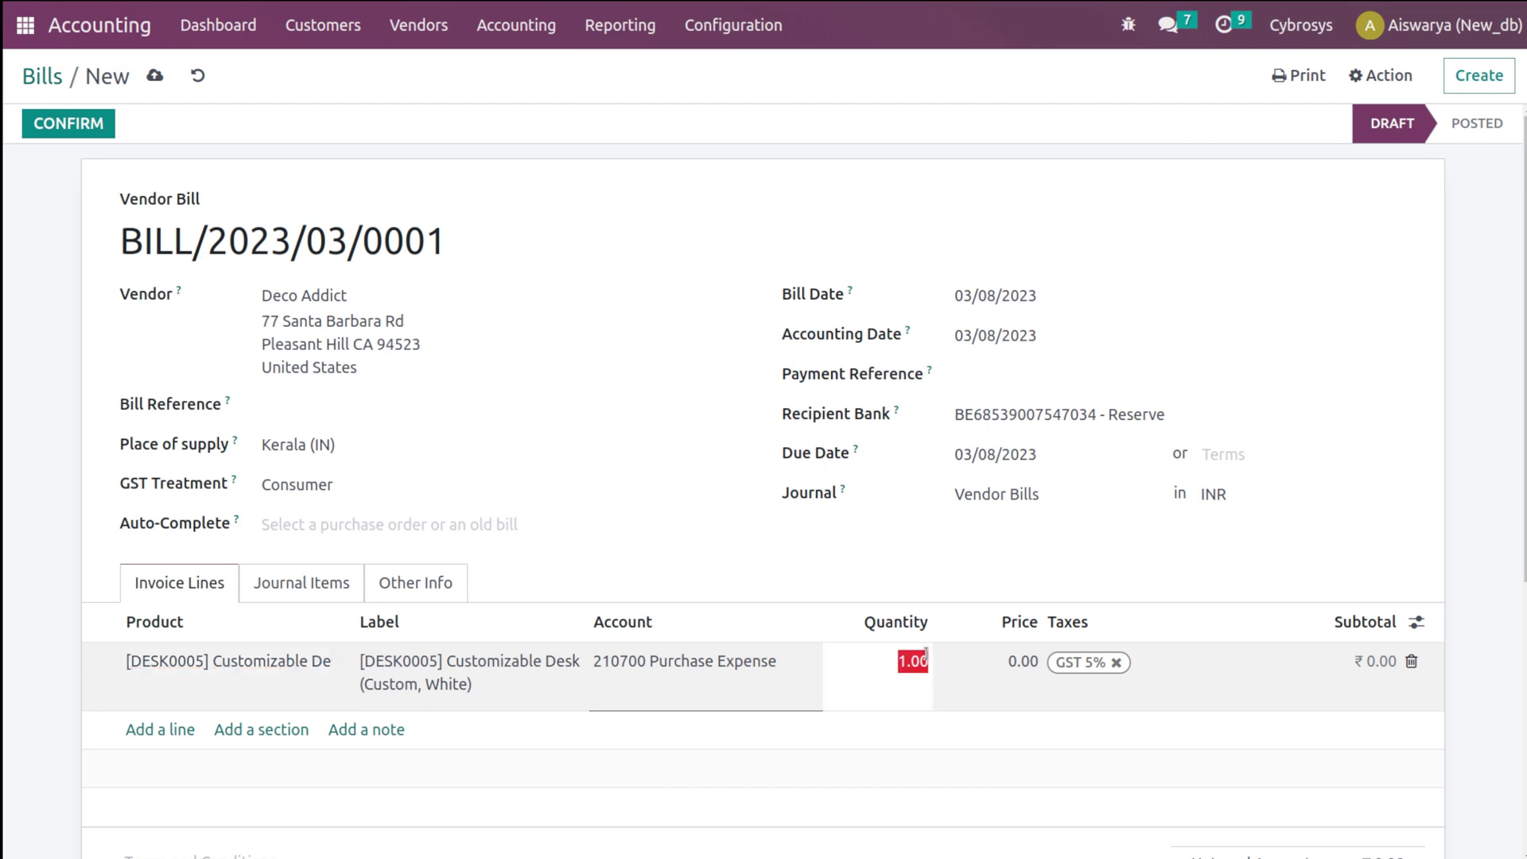
pyautogui.write('5')
pyautogui.click(1018, 661)
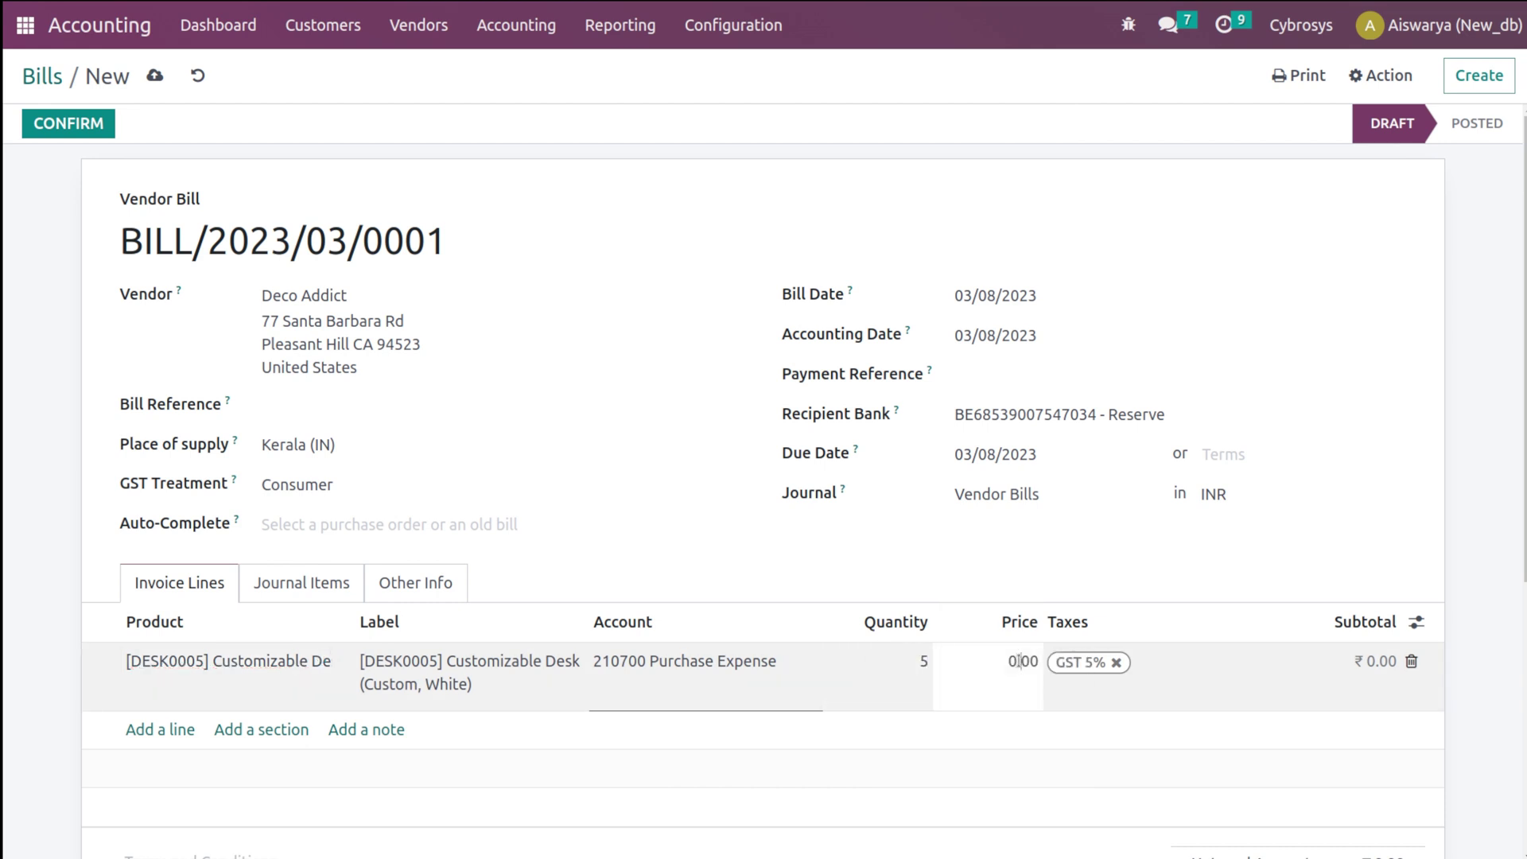
pyautogui.write('5550')
pyautogui.click(1117, 662)
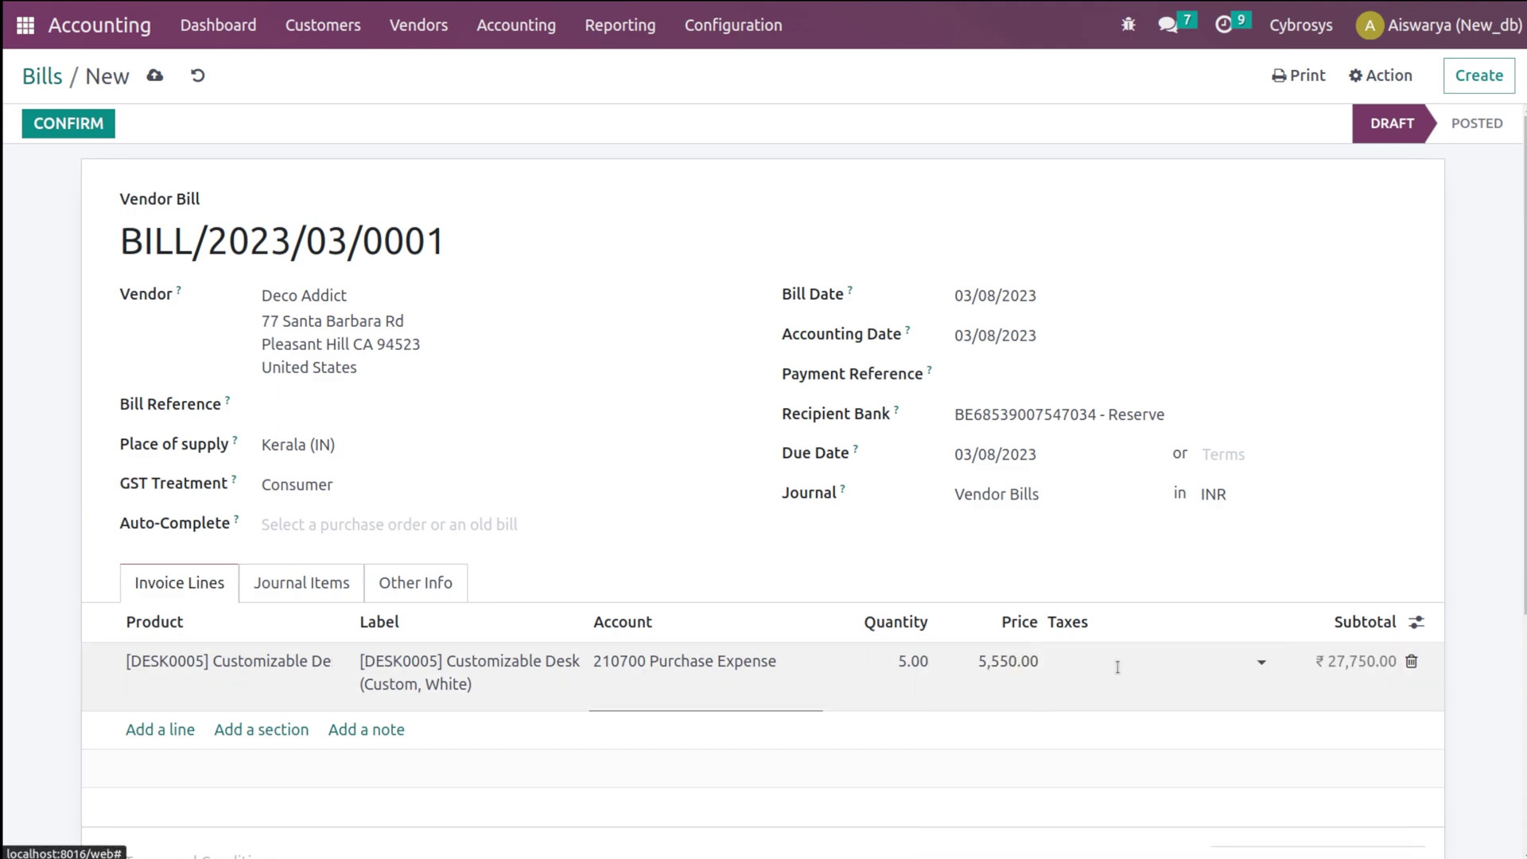
# Set the price of the Customizable Desk bill line to 500.
pyautogui.scroll(-5, 1117, 667)
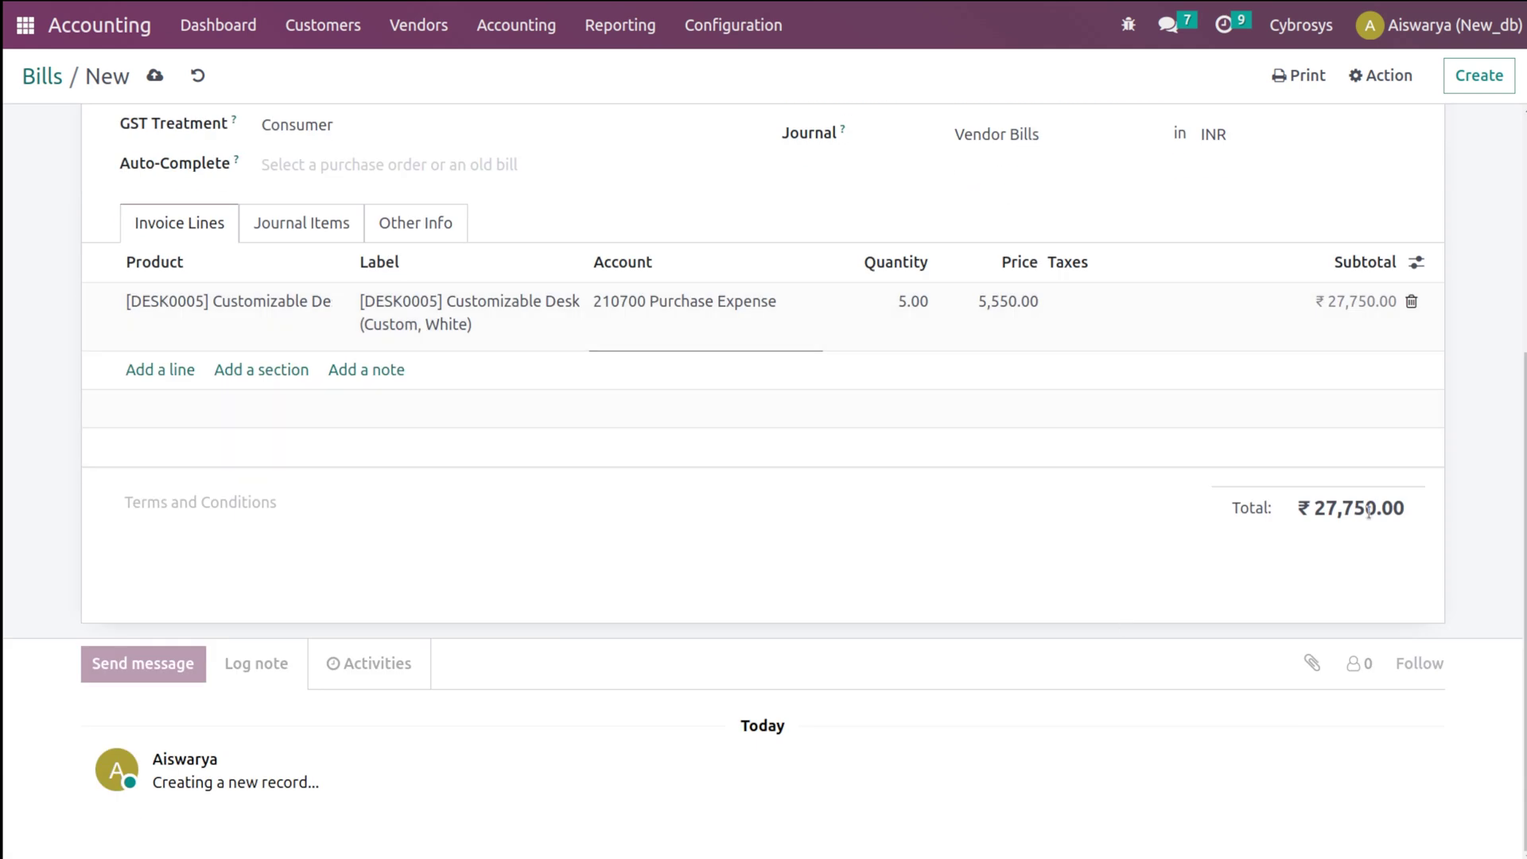
pyautogui.click(1013, 302)
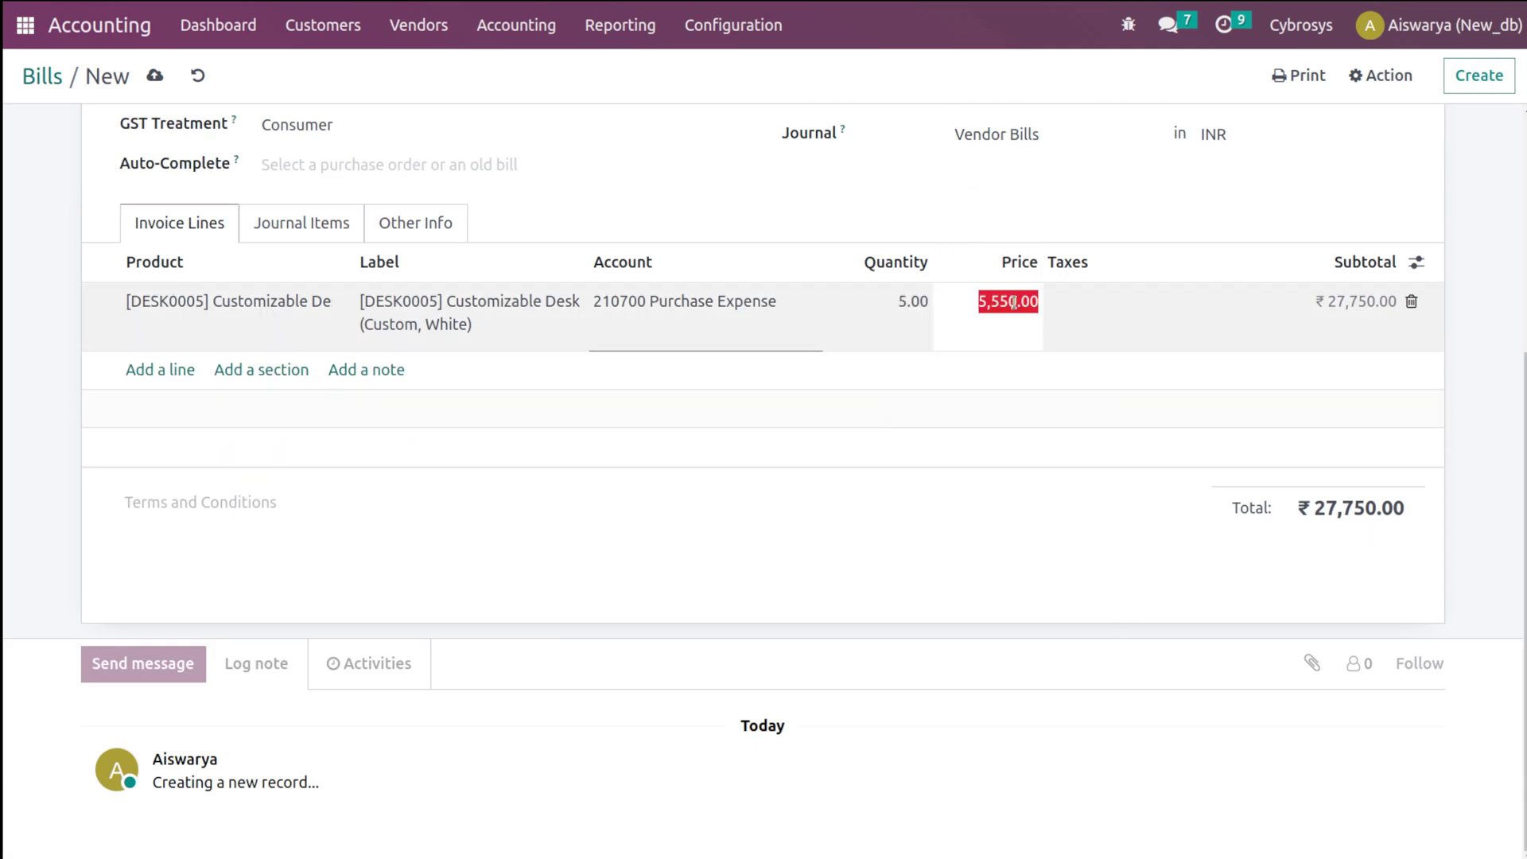
pyautogui.press('BackSpace')
pyautogui.write('500')
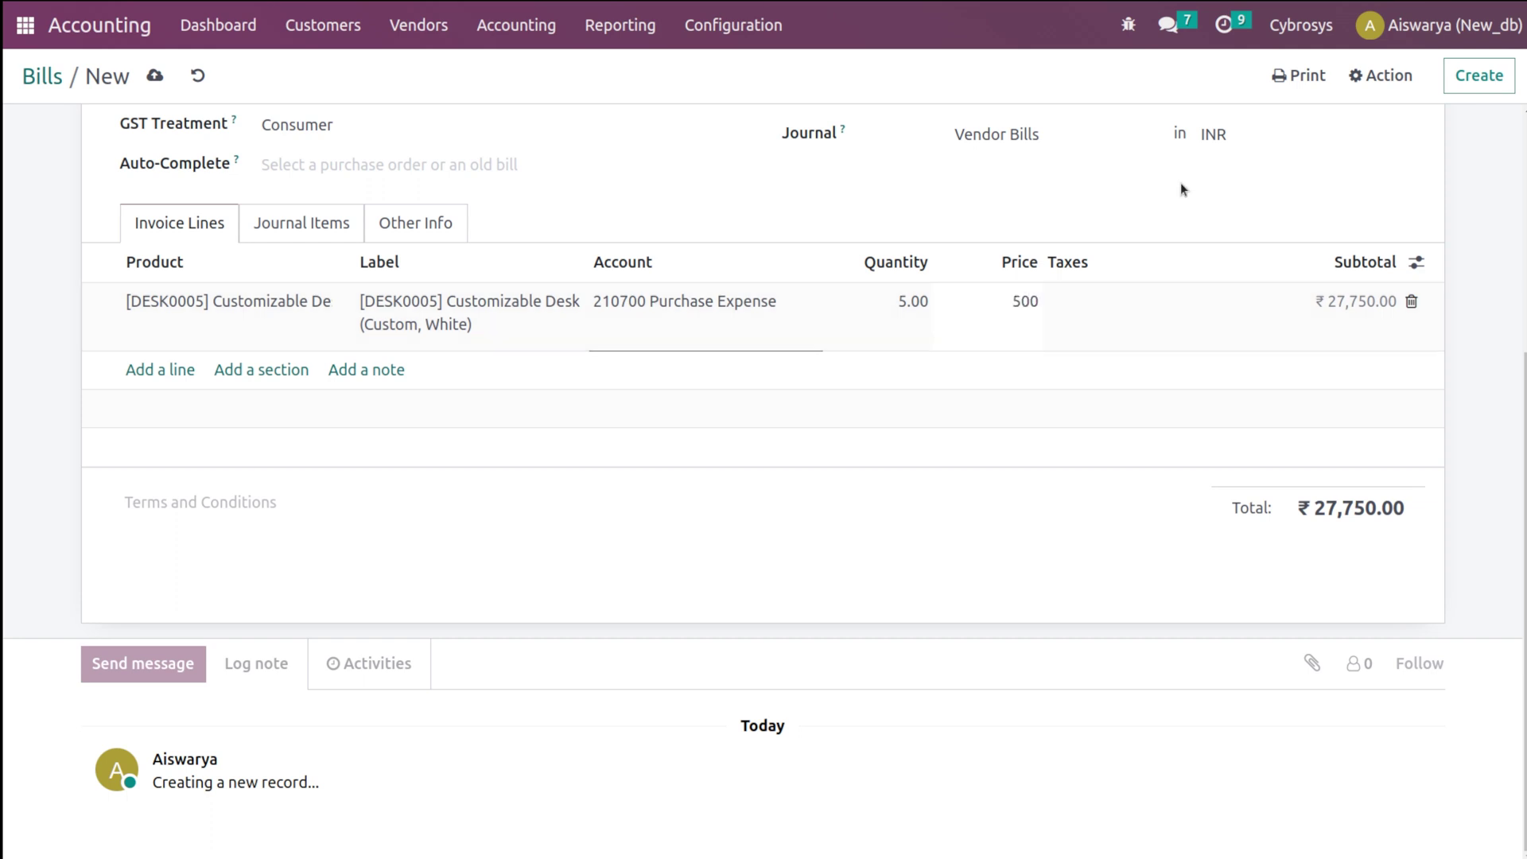
pyautogui.click(1181, 184)
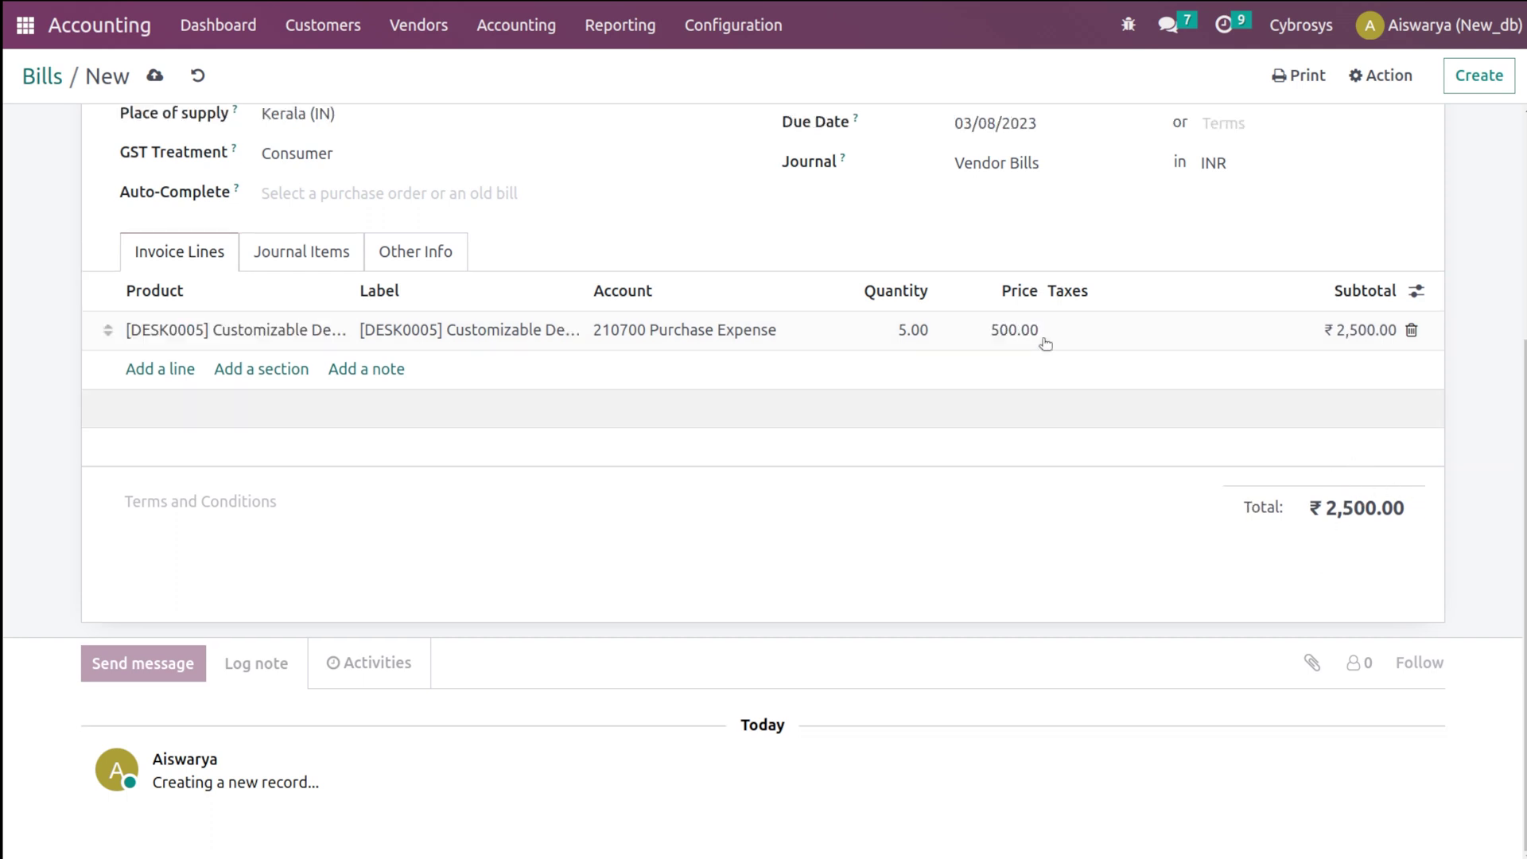
# Confirm the vendor bill and register its full payment through the Bank journal.
pyautogui.scroll(4, 1018, 323)
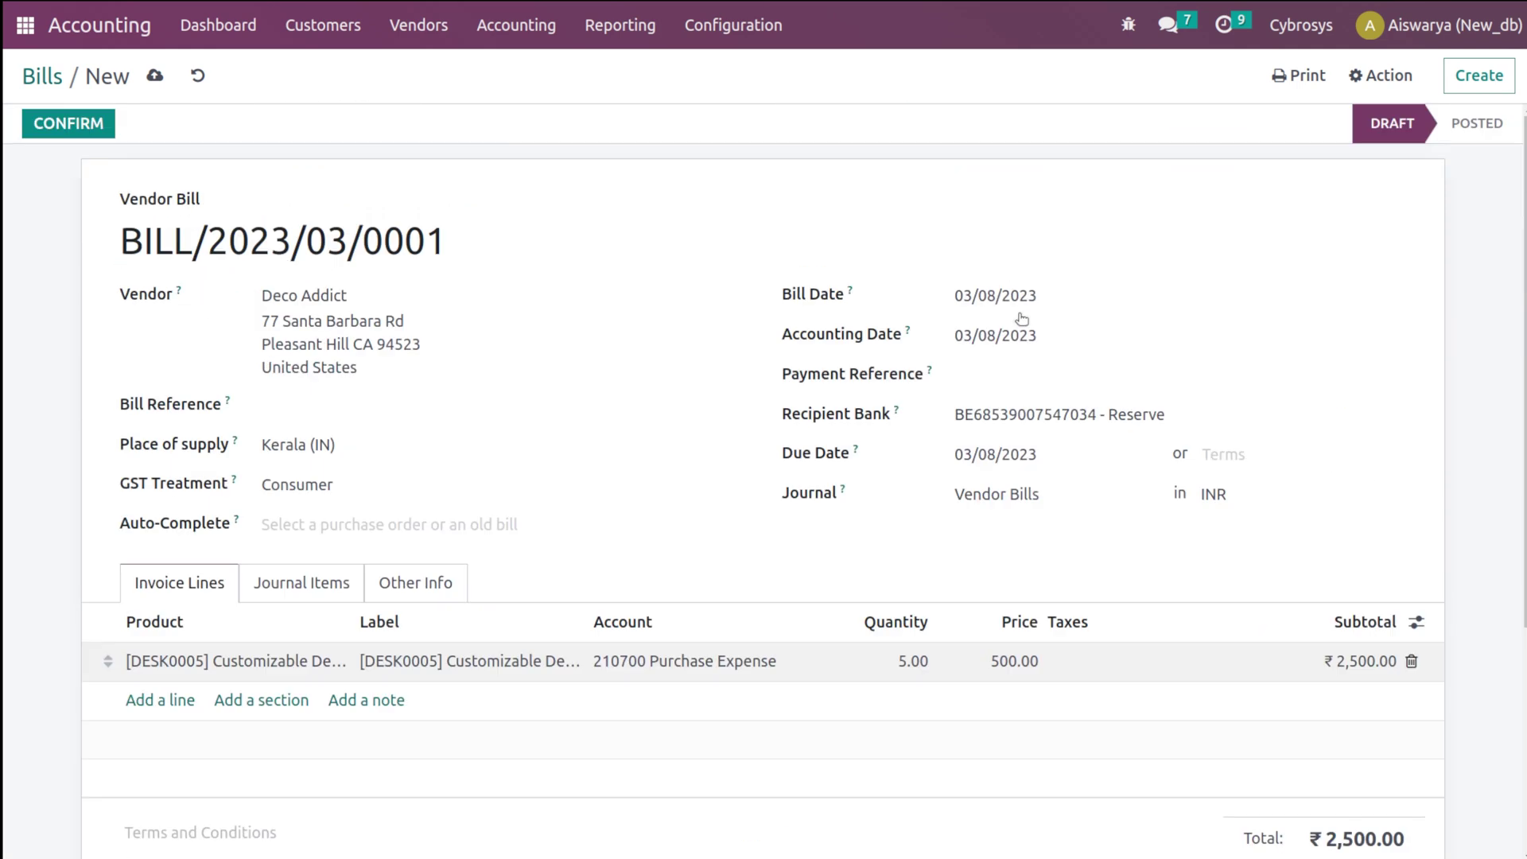
pyautogui.click(34, 124)
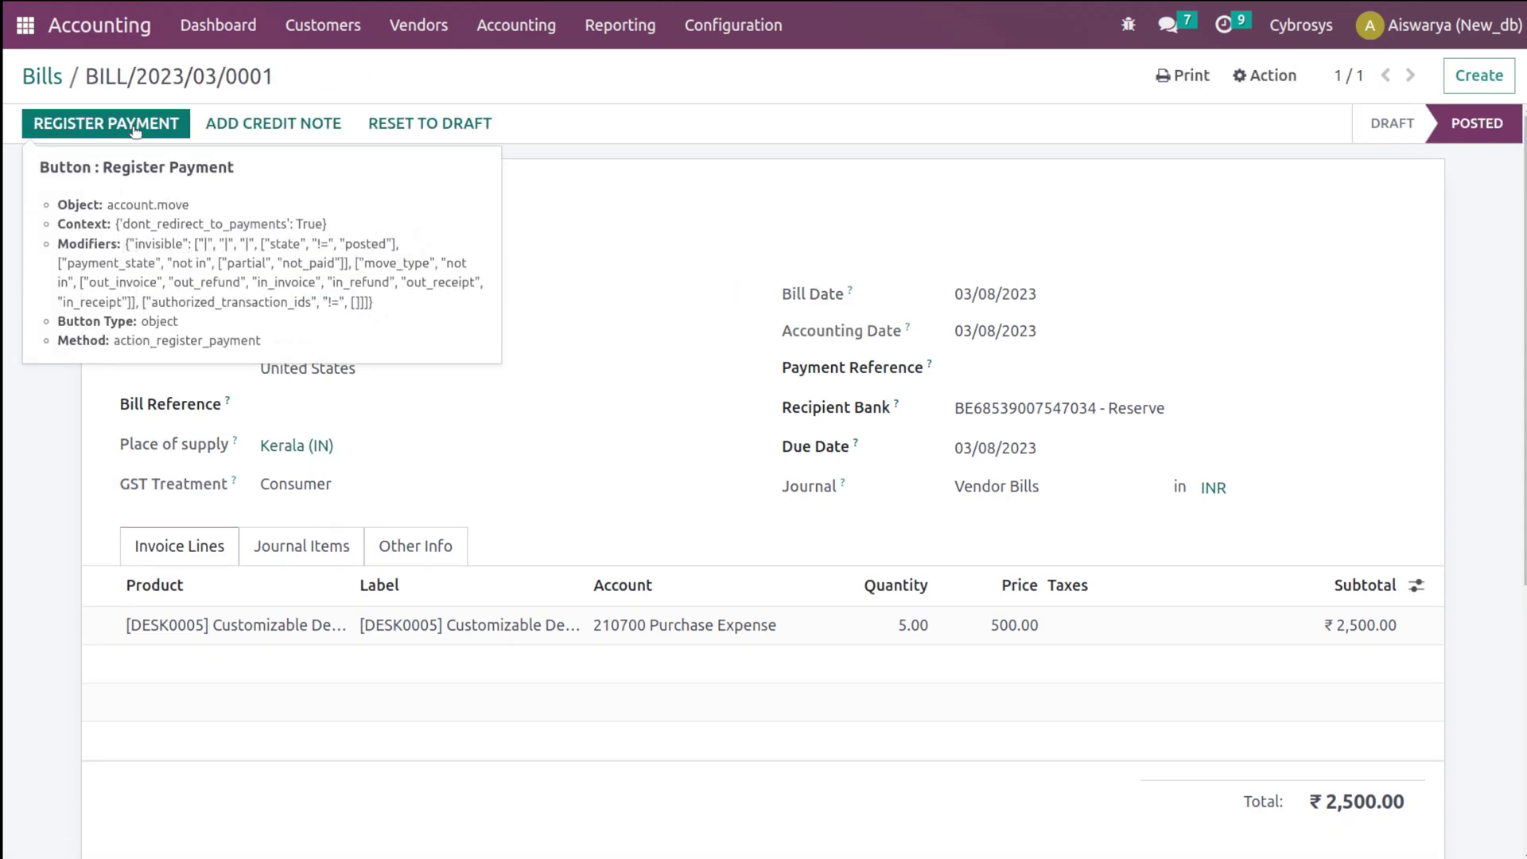
pyautogui.click(136, 129)
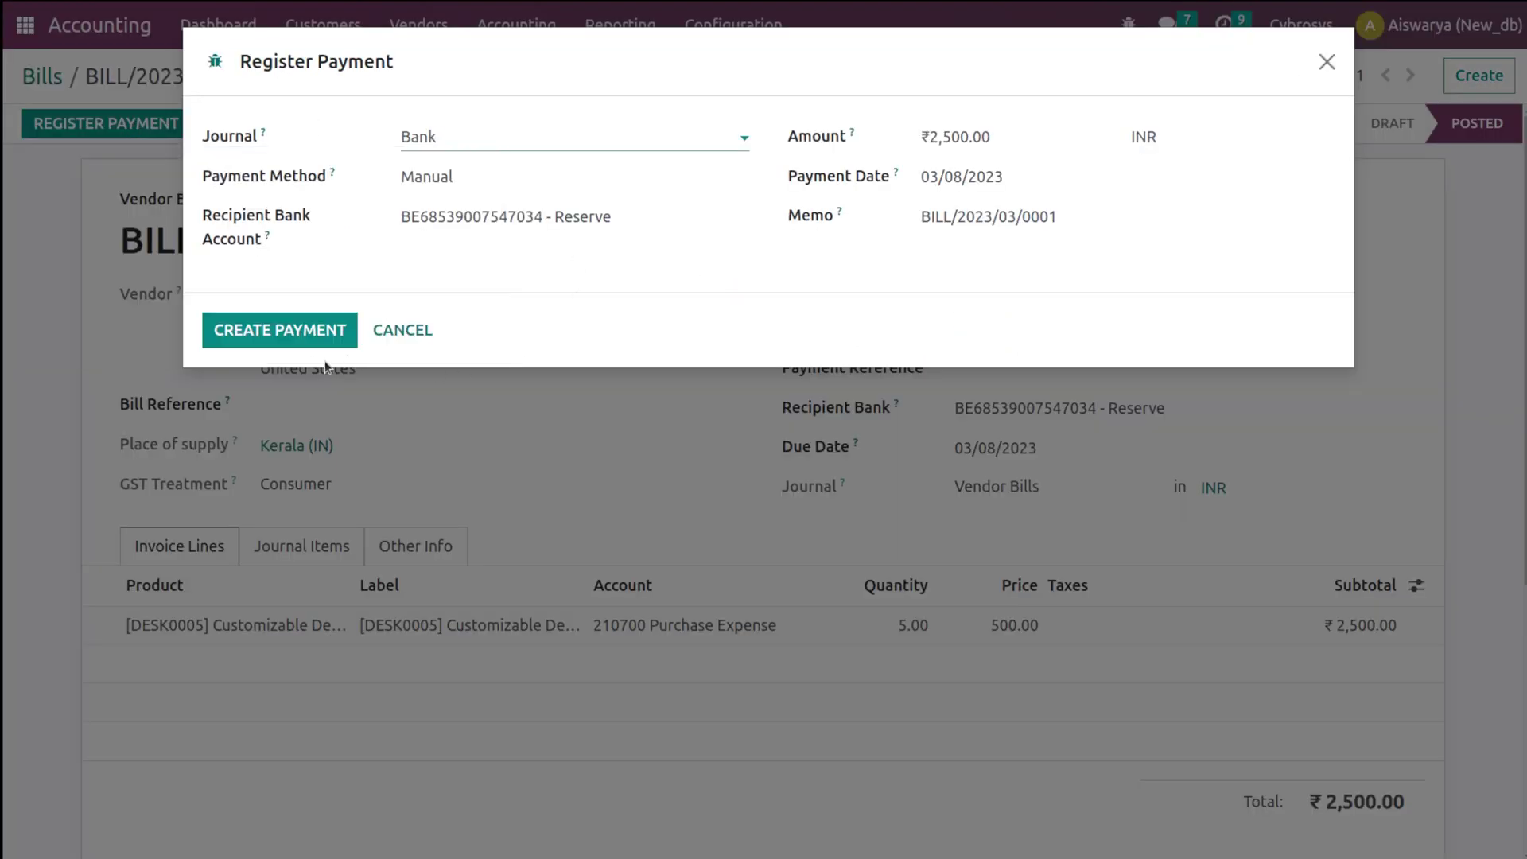
pyautogui.click(307, 336)
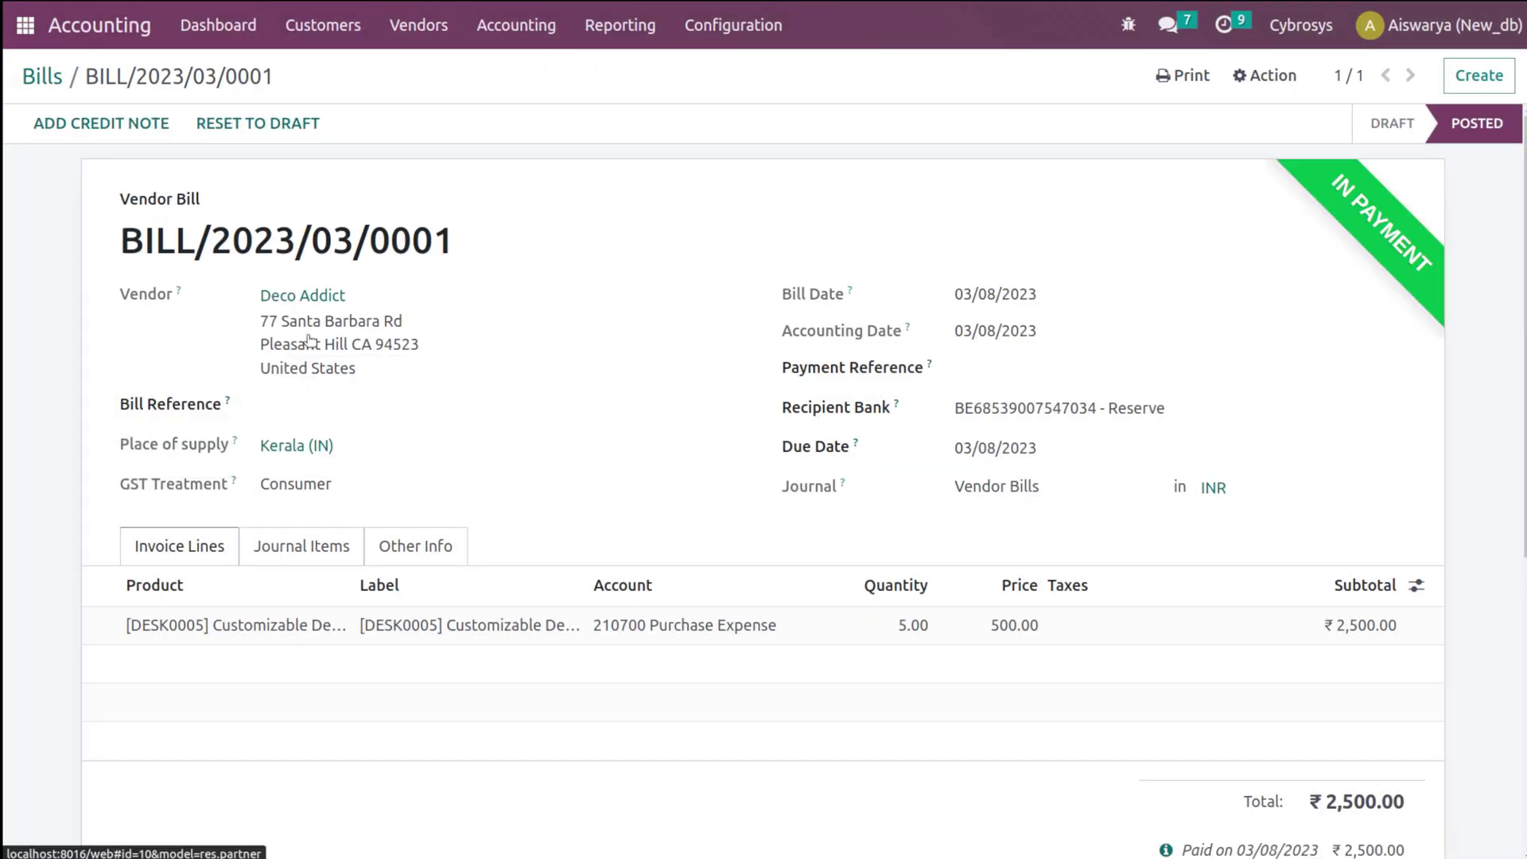
# Enter a new bank transaction with amount 2500 and label bnk/2023/03/0001, based on the bill number copied from the posted bill.
pyautogui.moveTo(490, 244); pyautogui.dragTo(118, 253)
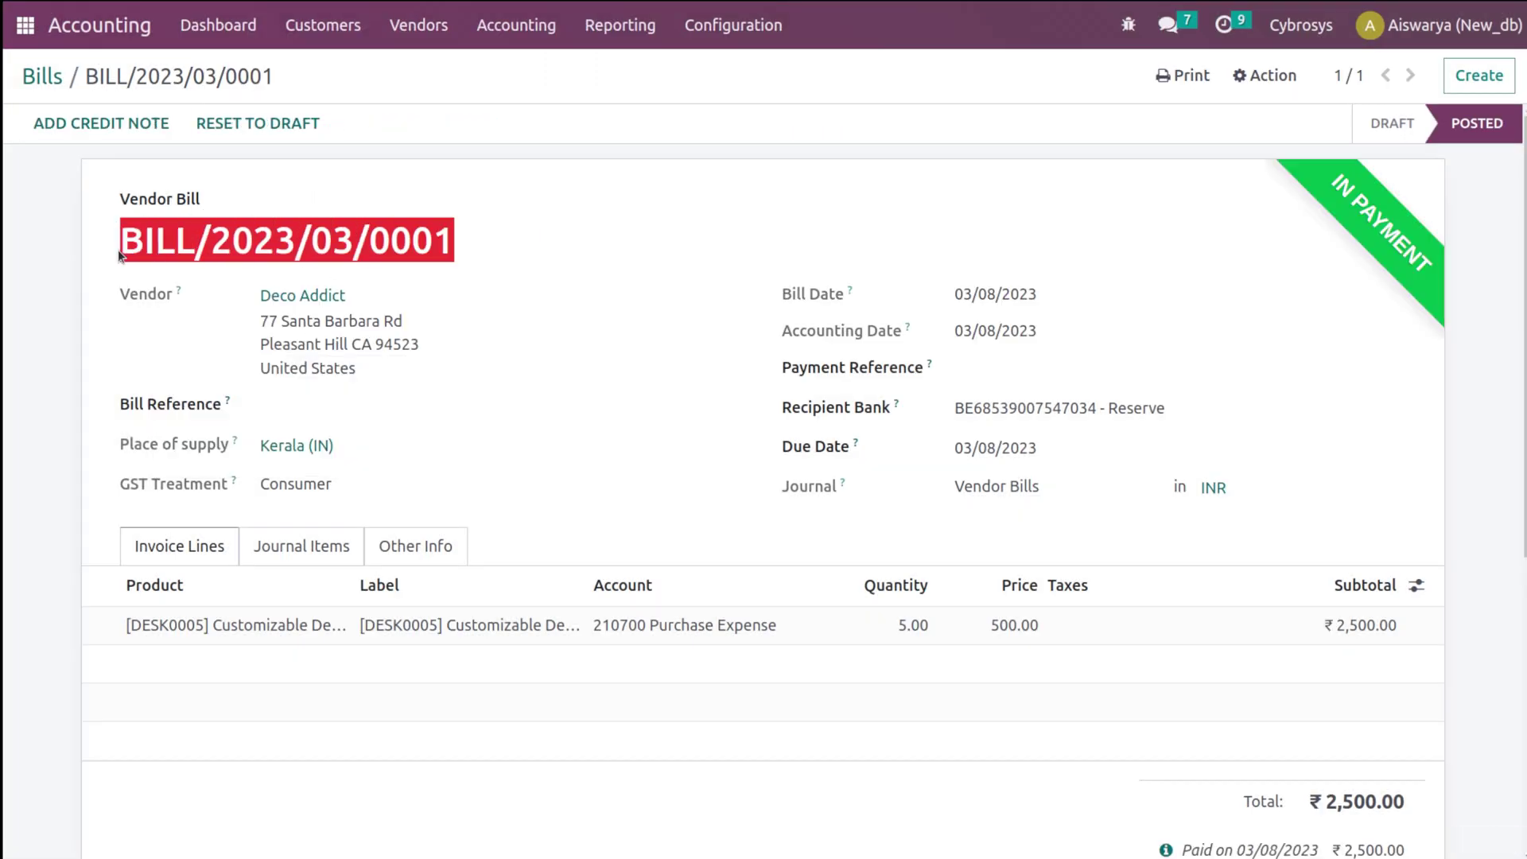
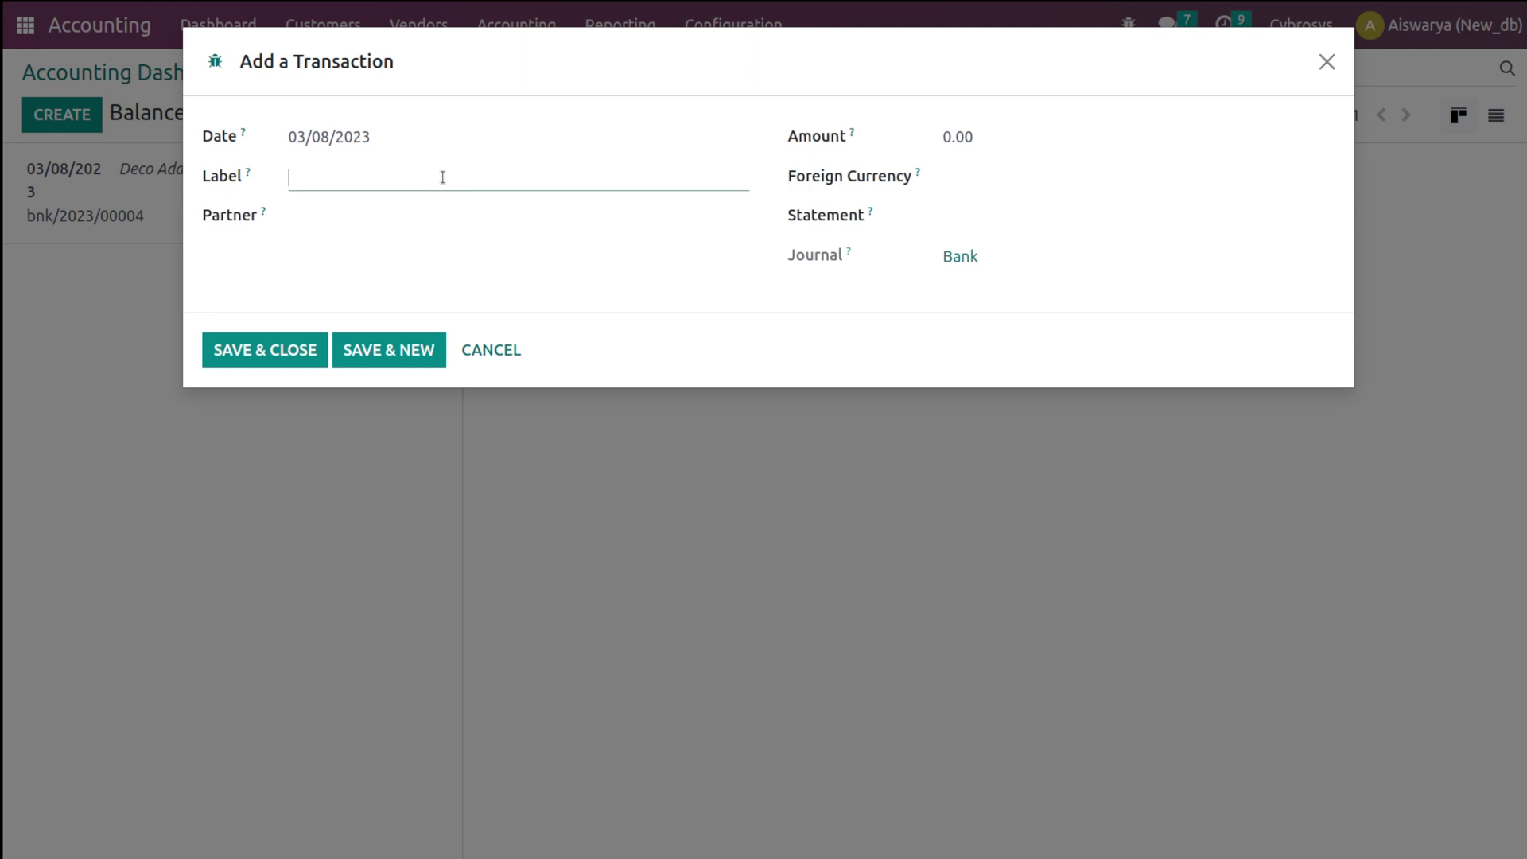
pyautogui.click(957, 131)
pyautogui.write('2500')
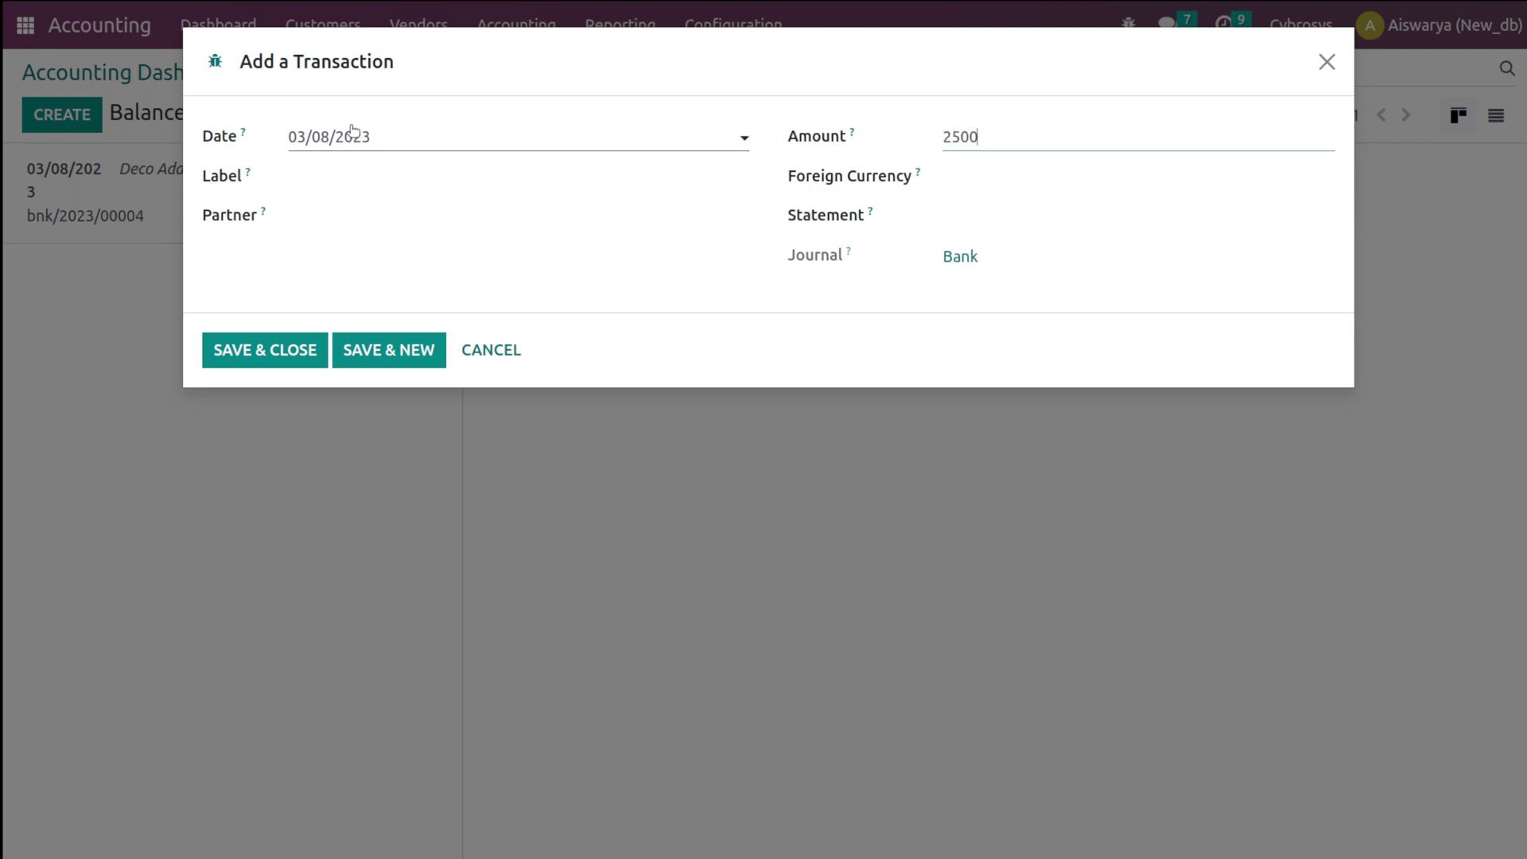
pyautogui.click(335, 171)
pyautogui.write('BILL/2023/03/0001')
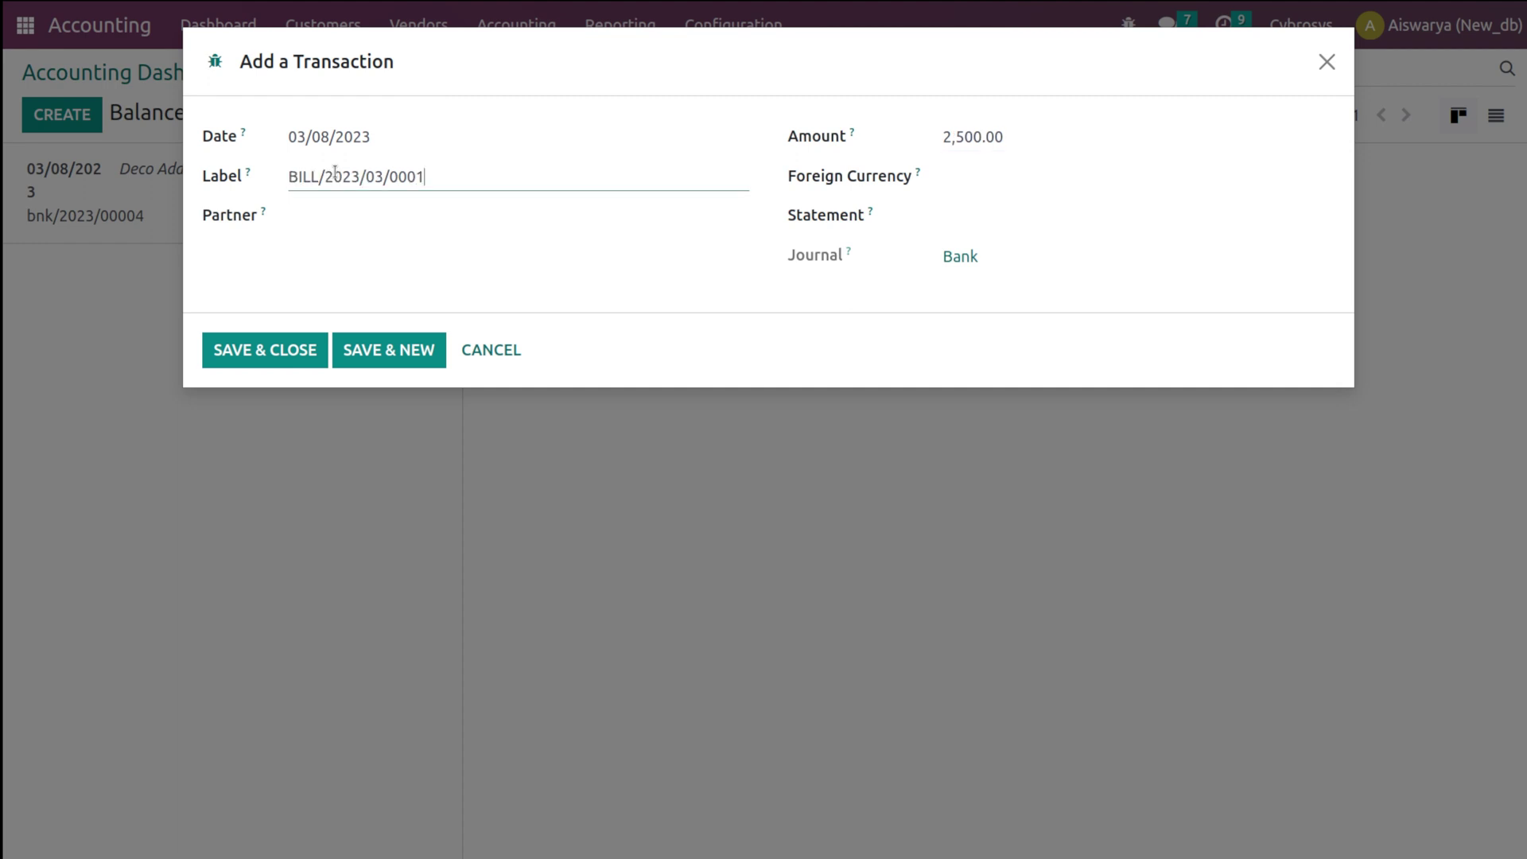
pyautogui.doubleClick(301, 173)
pyautogui.write('bnk')
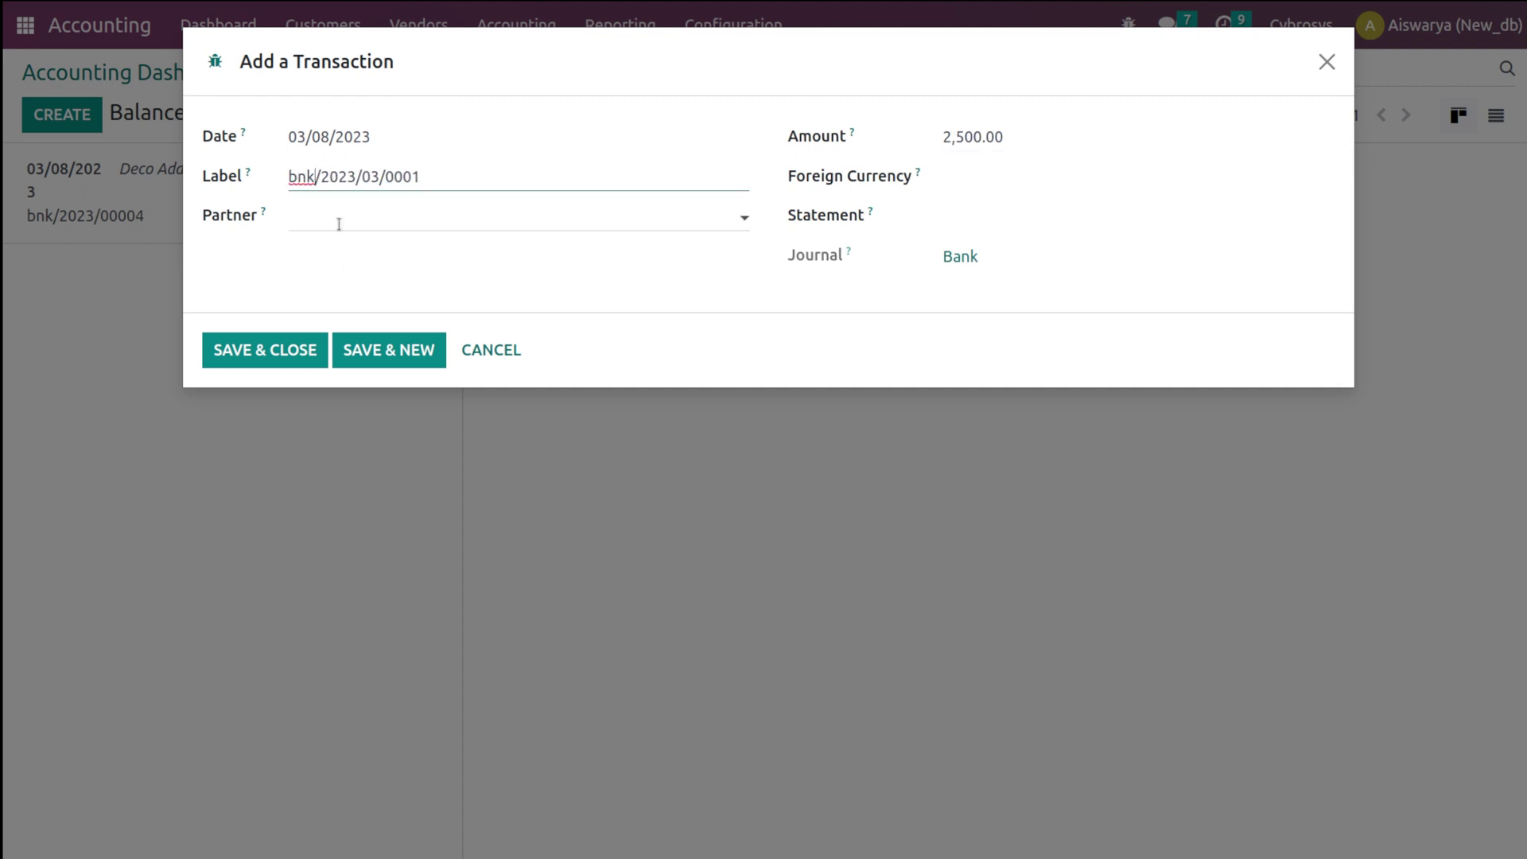
# Set the new bank transaction's partner to Deco Addict, make its amount -2500, and save it.
pyautogui.click(339, 225)
pyautogui.click(360, 313)
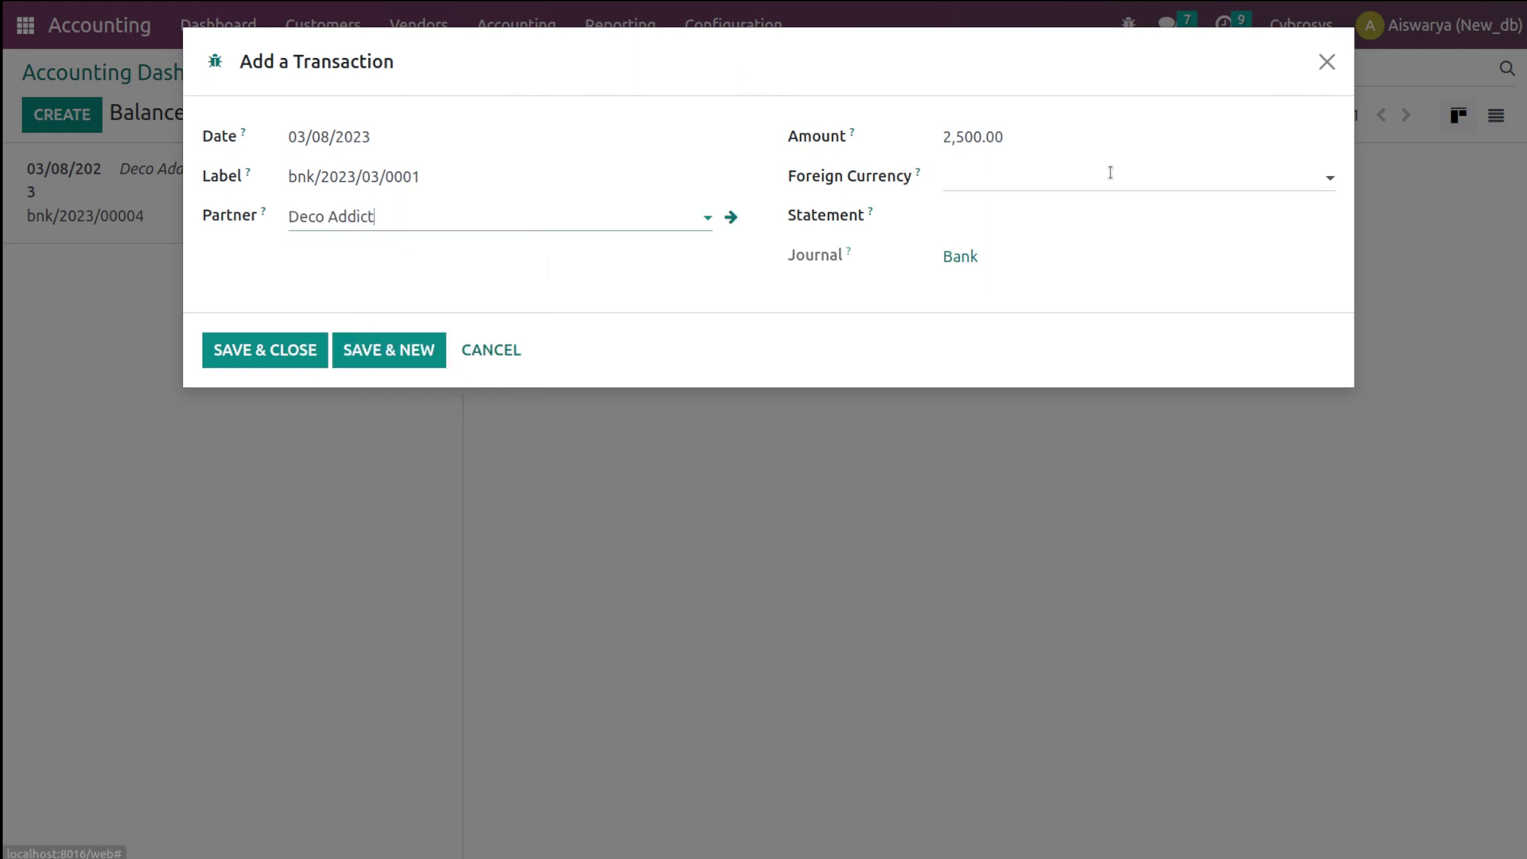
pyautogui.click(945, 137)
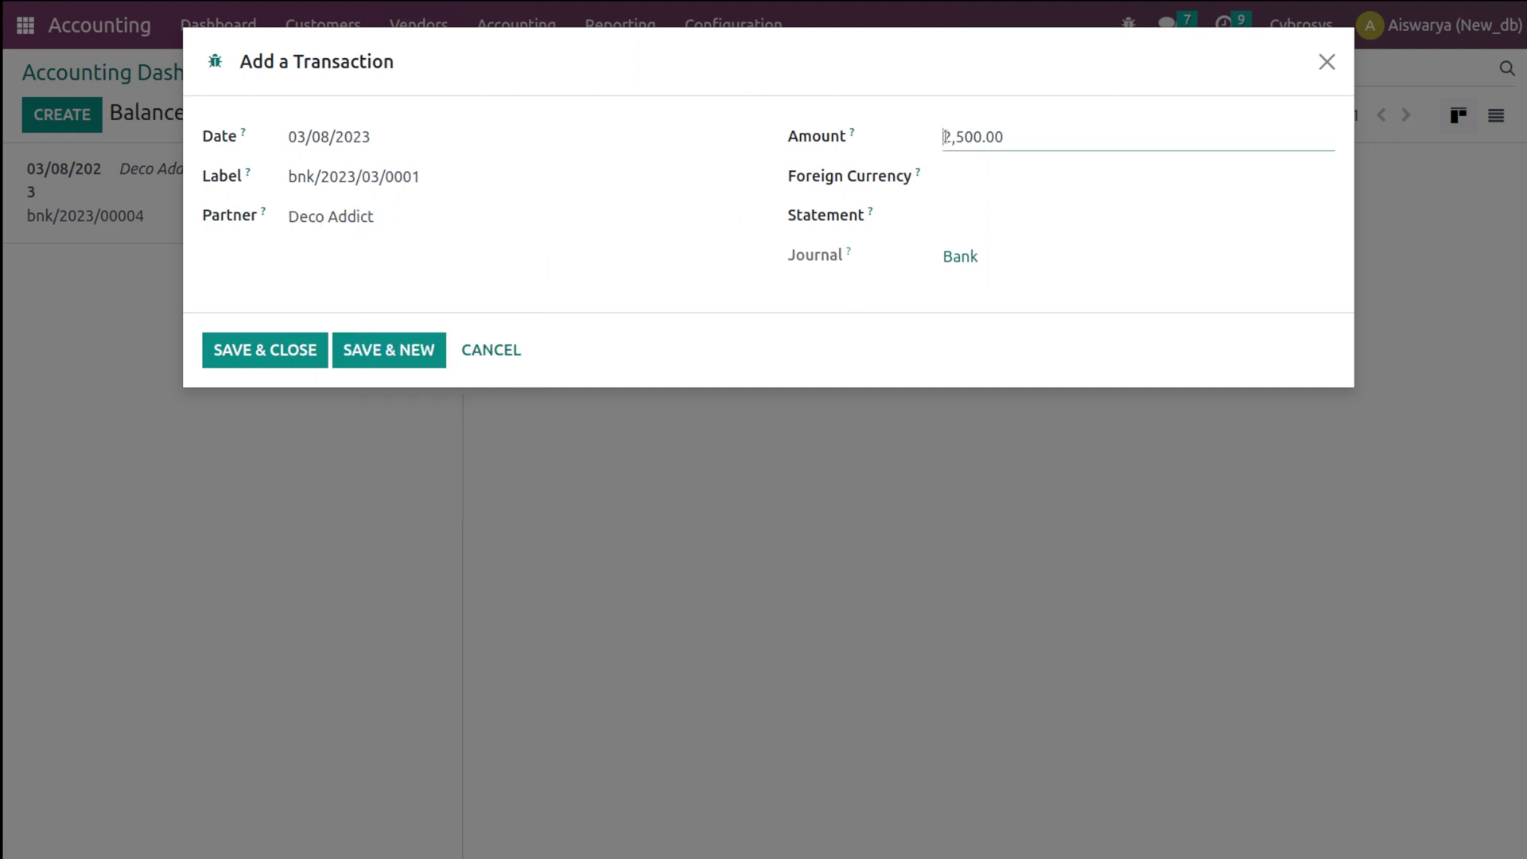
pyautogui.write('2')
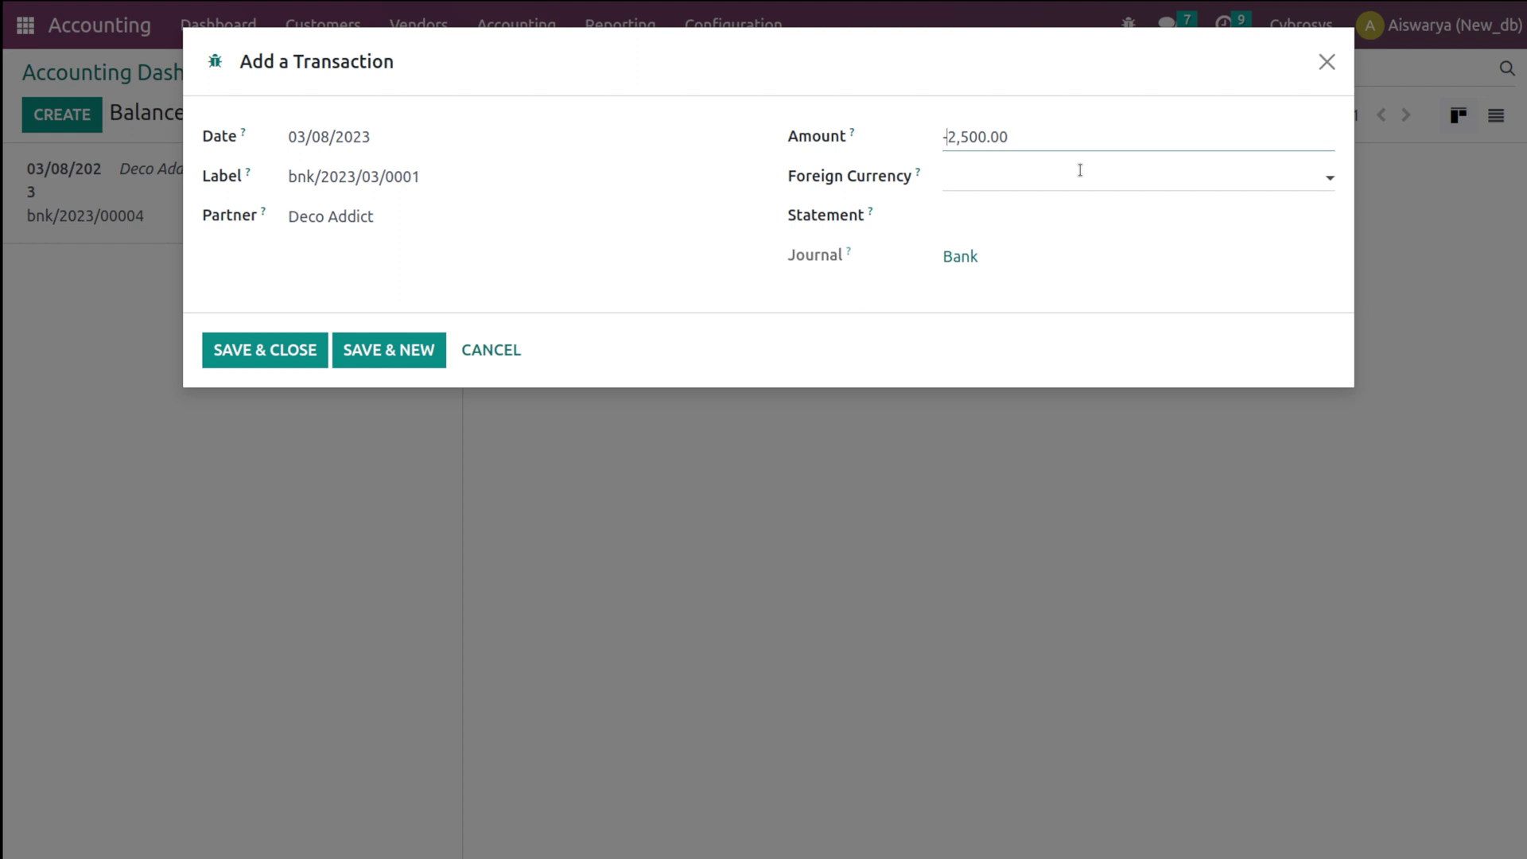
pyautogui.click(276, 351)
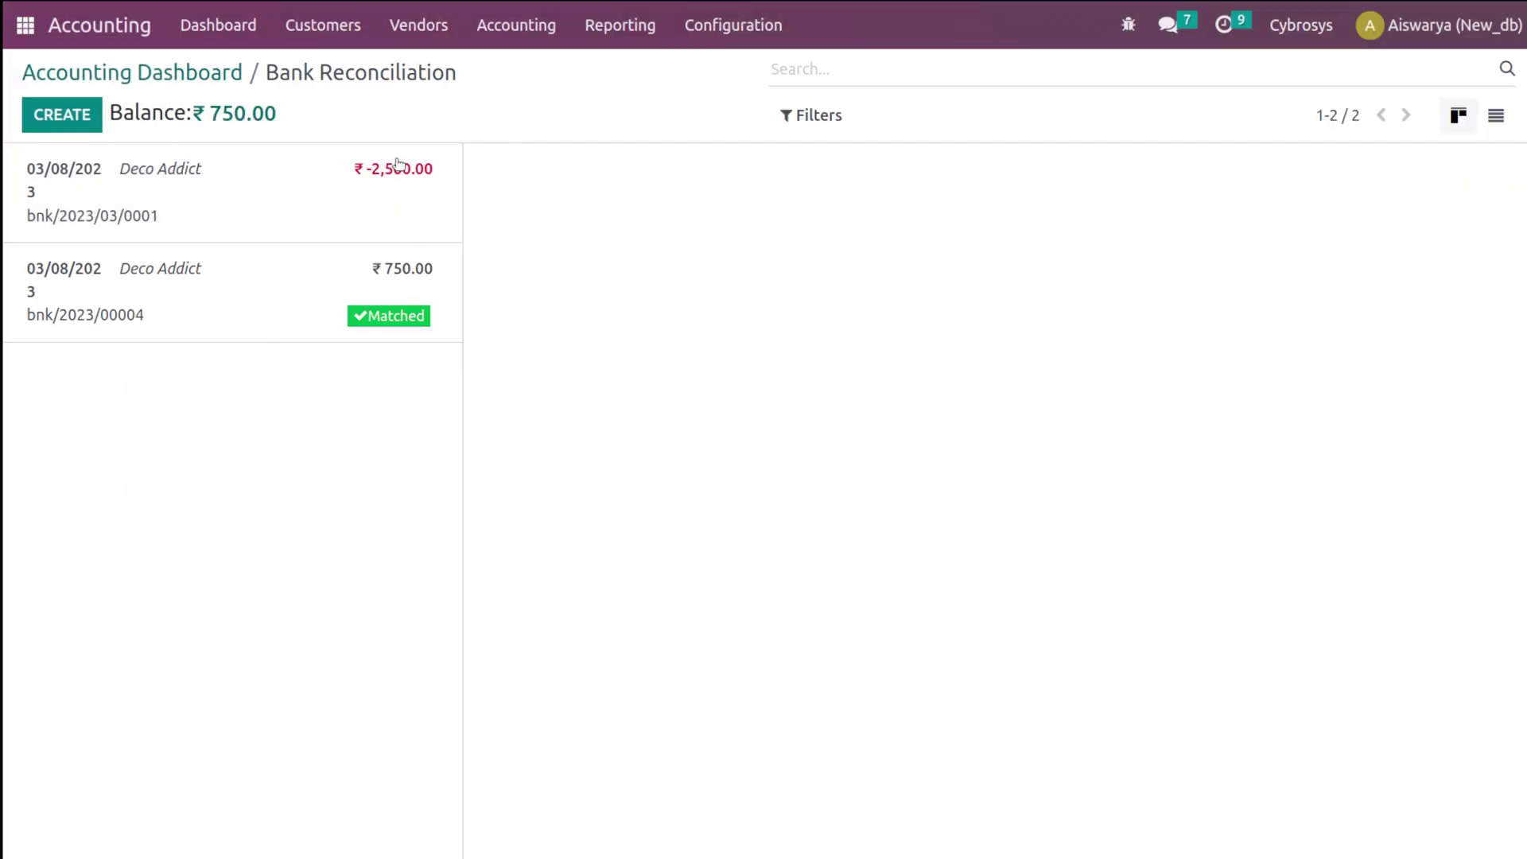
# Reset the automatic reconciliation of the -2,500 bank transaction and validate it against the matching vendor payment.
pyautogui.click(379, 202)
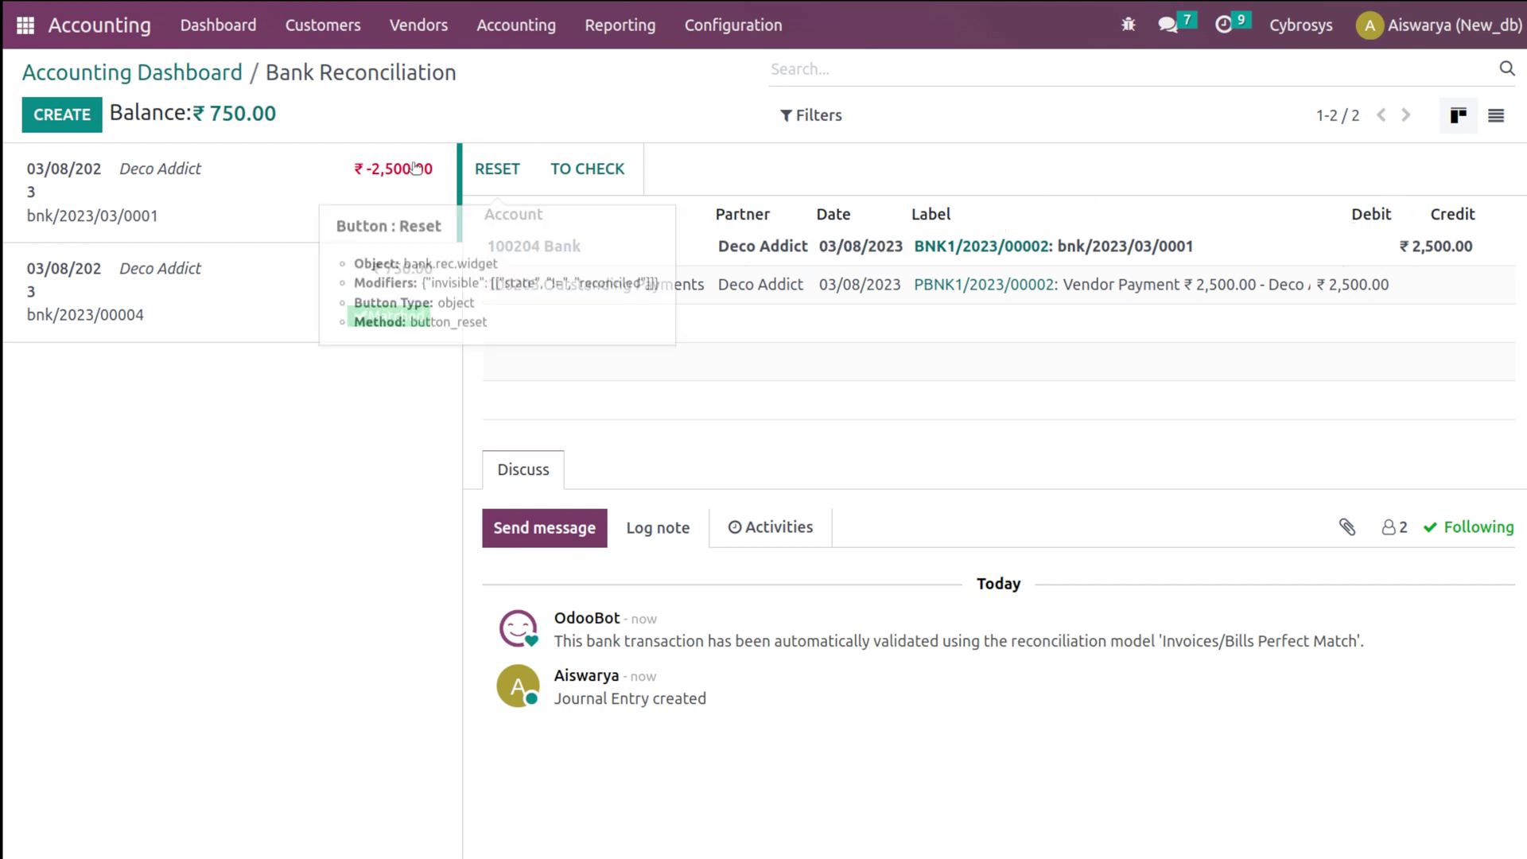
pyautogui.click(497, 169)
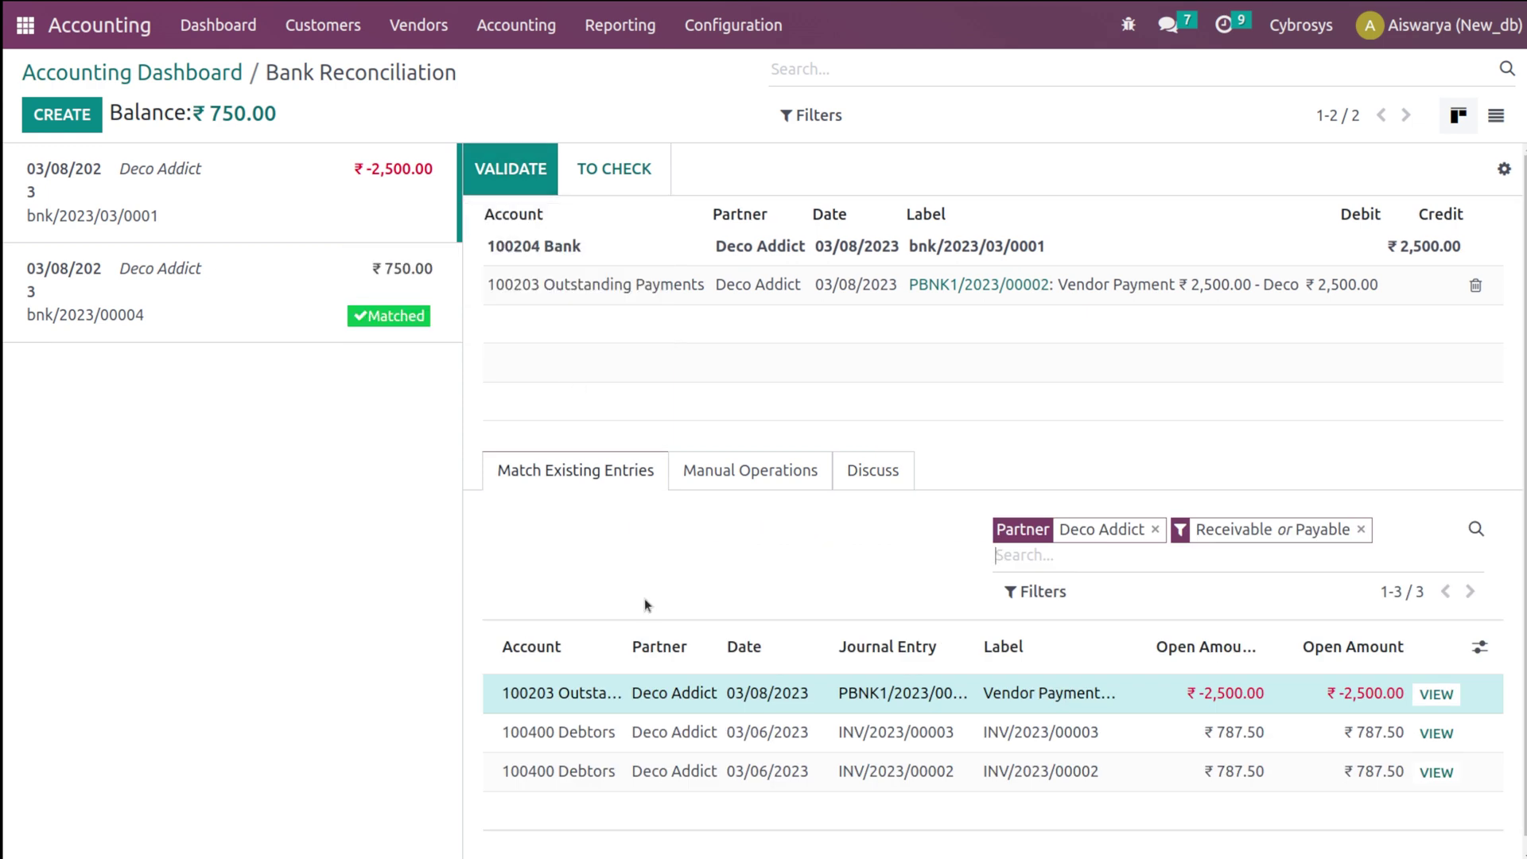
pyautogui.click(524, 184)
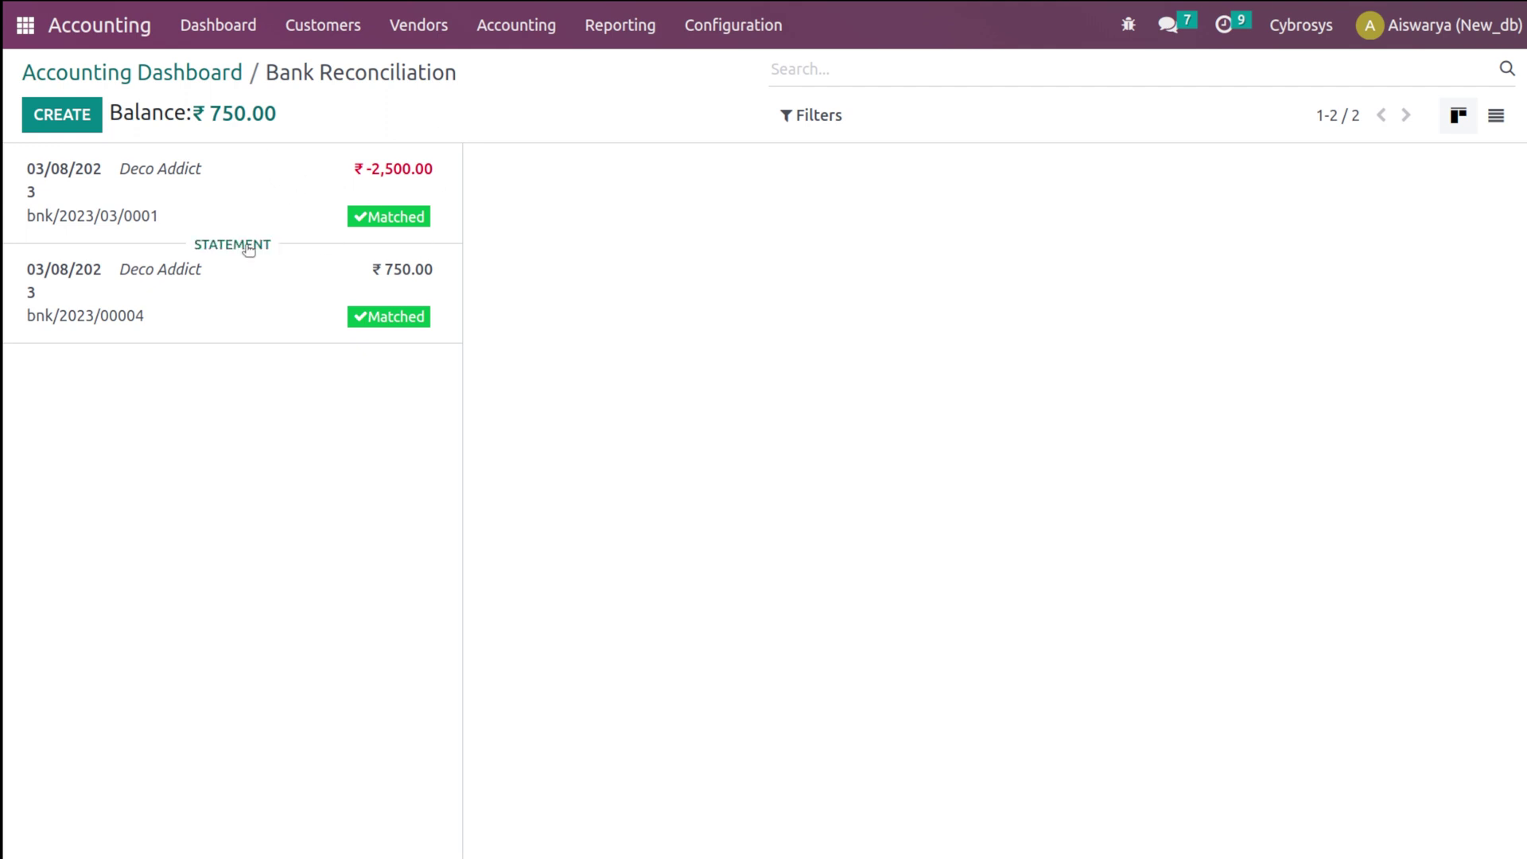
# Open the paid 750 customer invoice of Deco Addict to check its payment status.
pyautogui.click(312, 26)
pyautogui.click(309, 86)
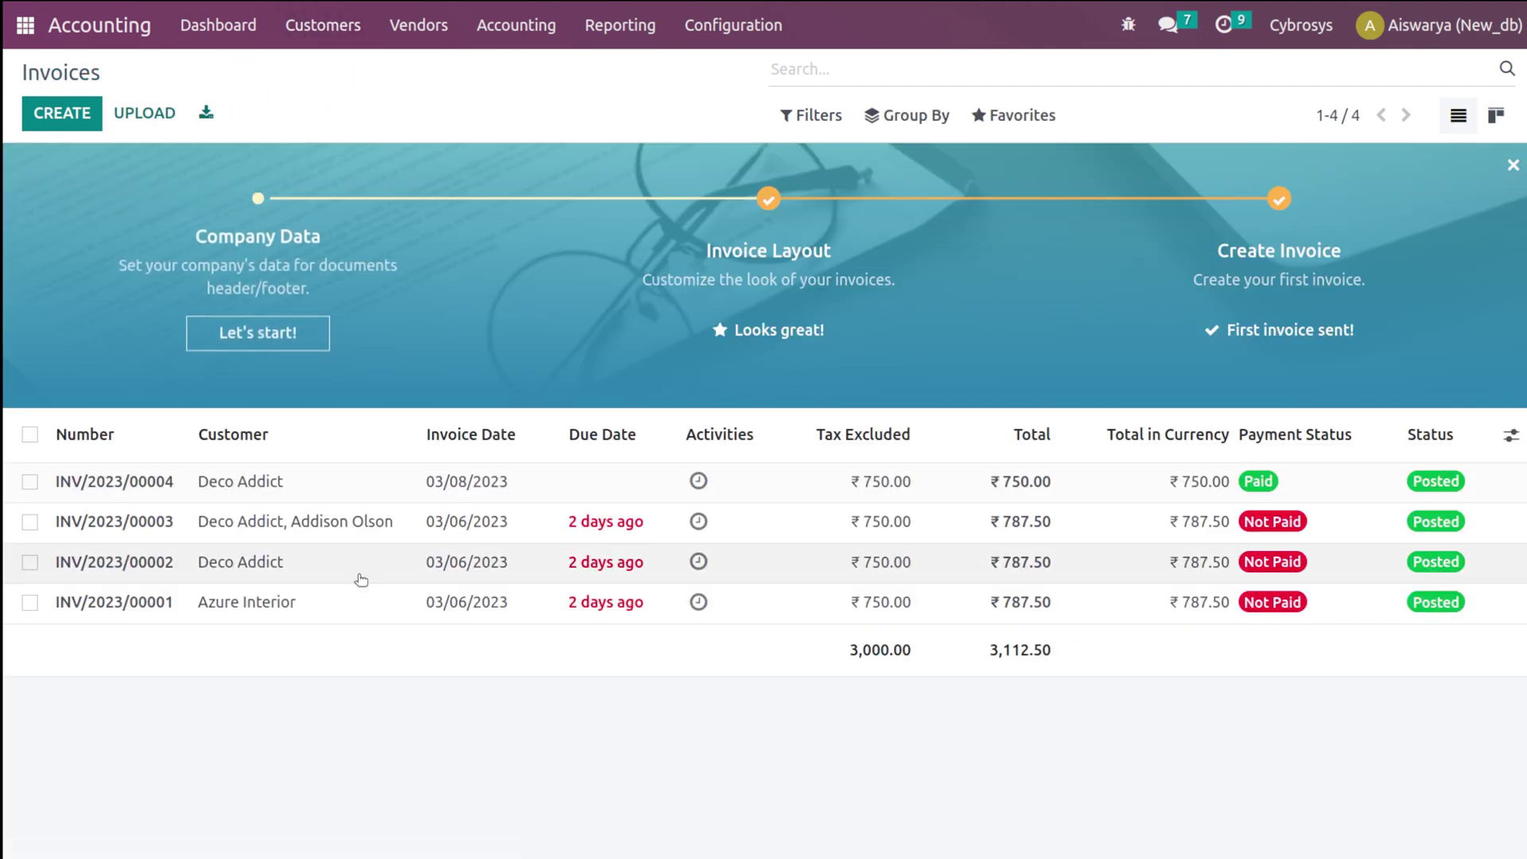
pyautogui.click(296, 486)
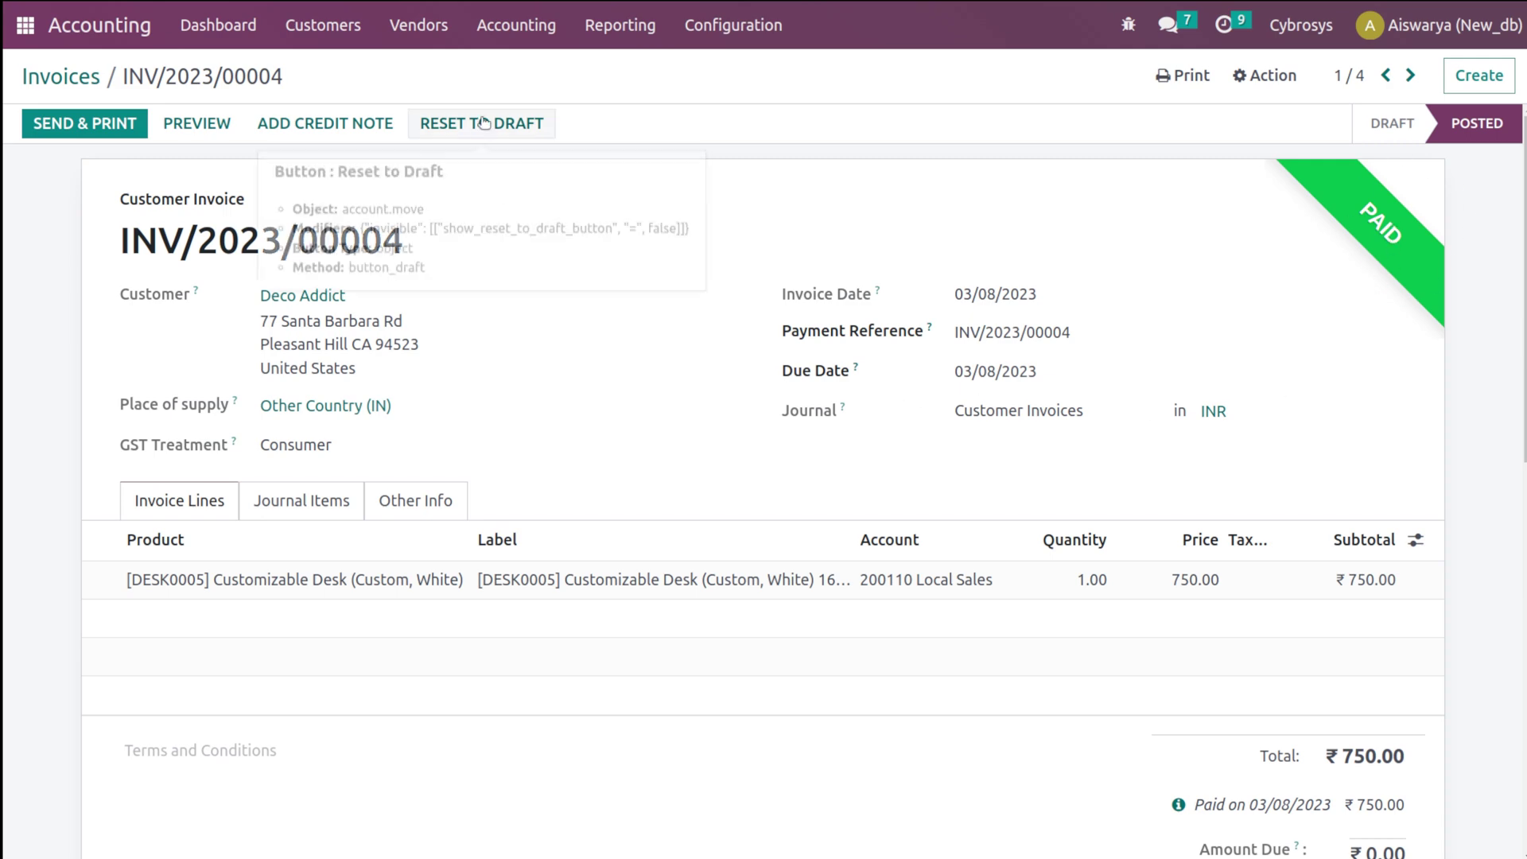
# Open the paid Deco Addict vendor bill to check its payment status.
pyautogui.click(409, 27)
pyautogui.click(413, 80)
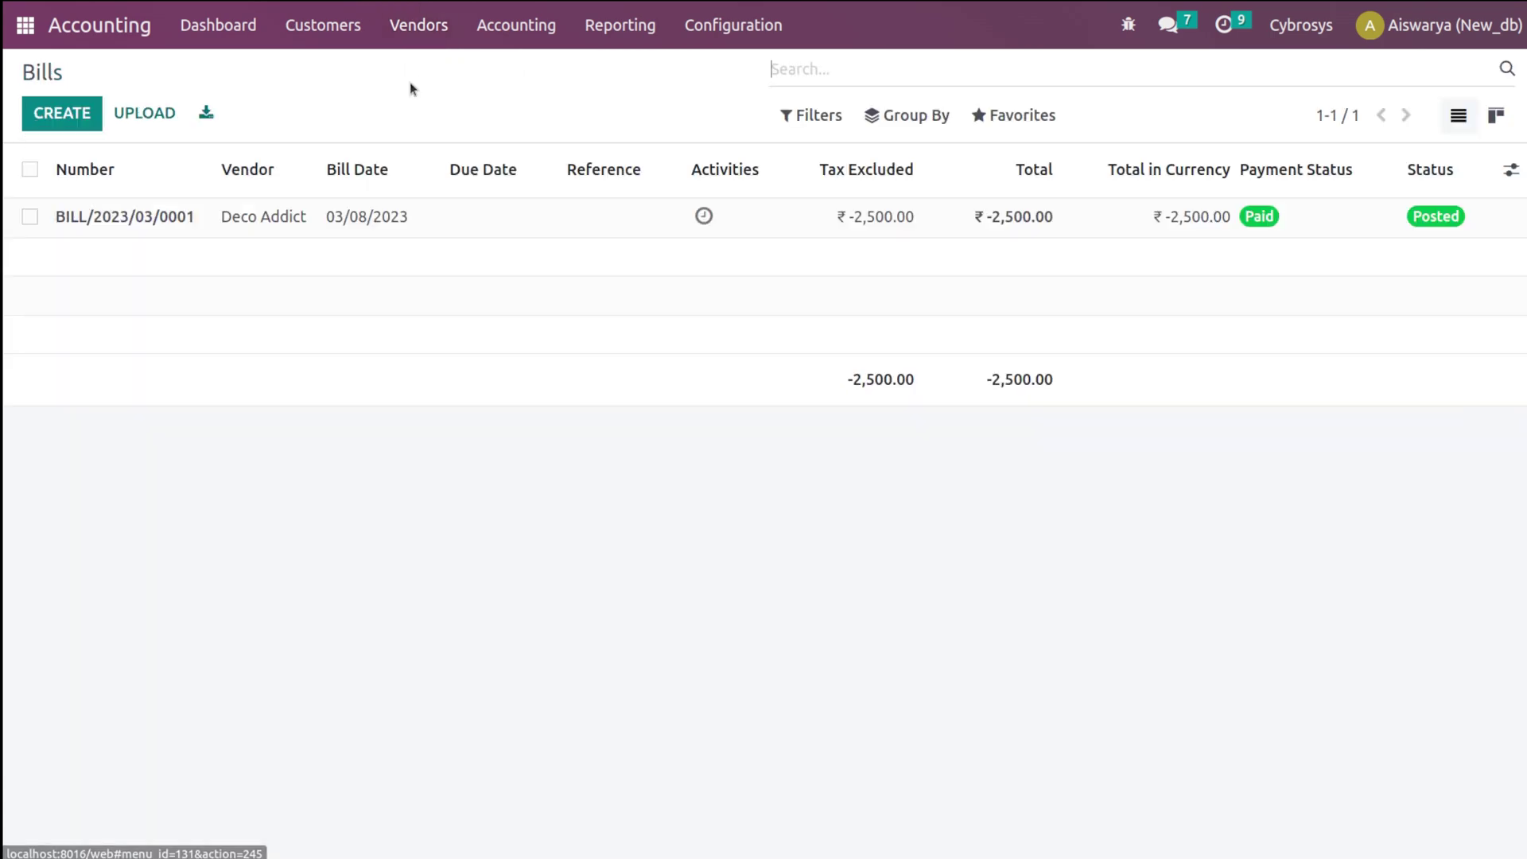
pyautogui.click(267, 220)
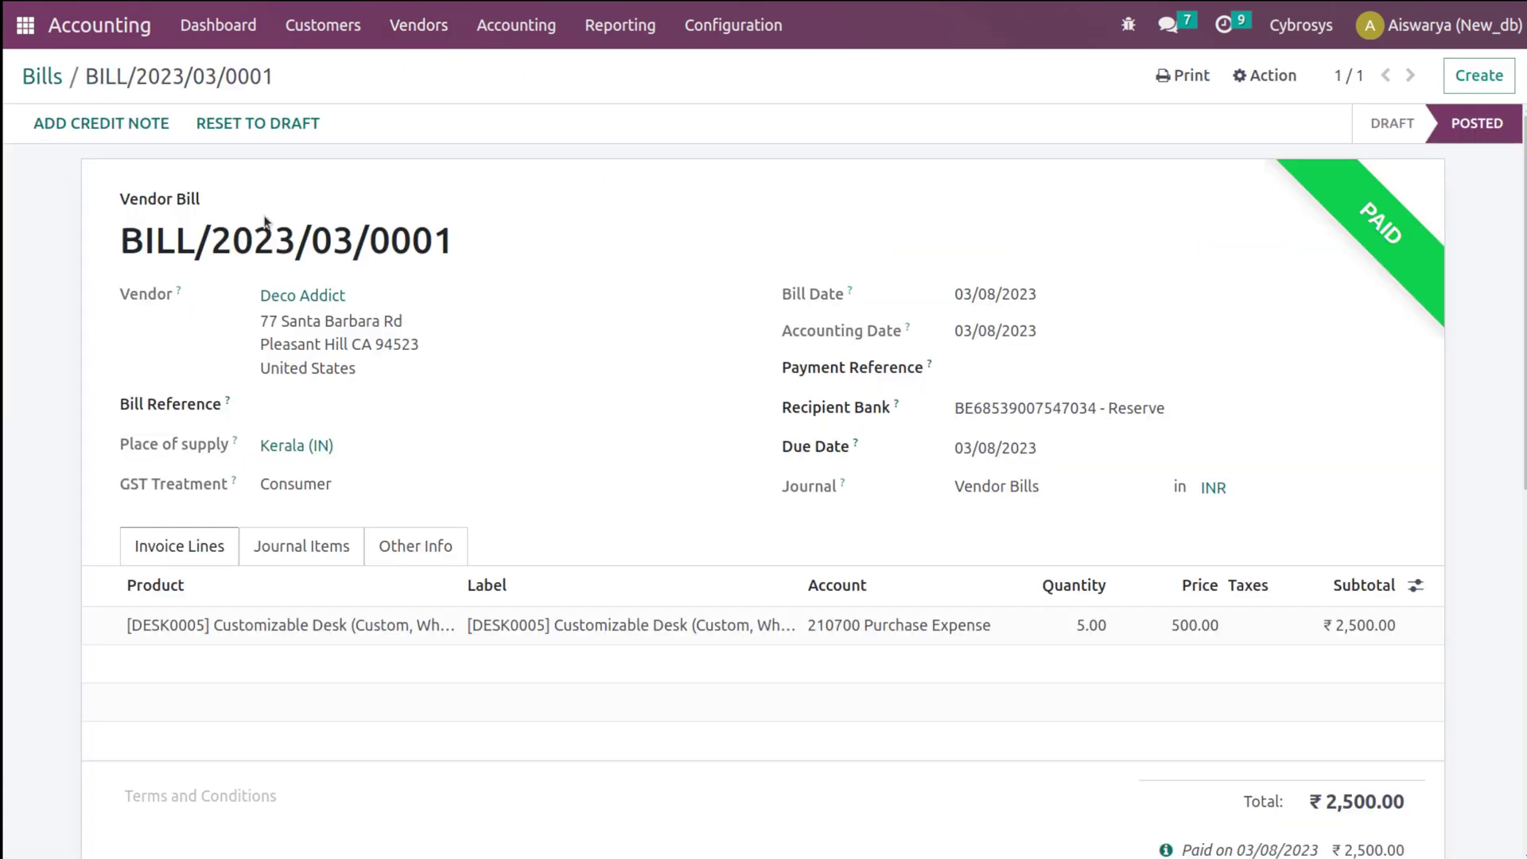